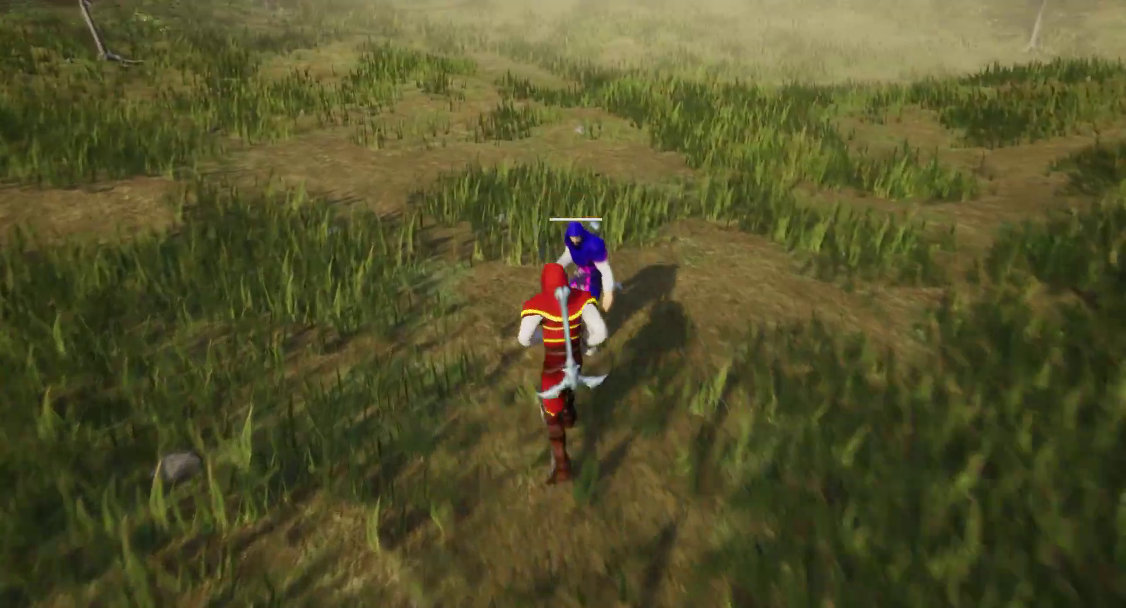
key("w")
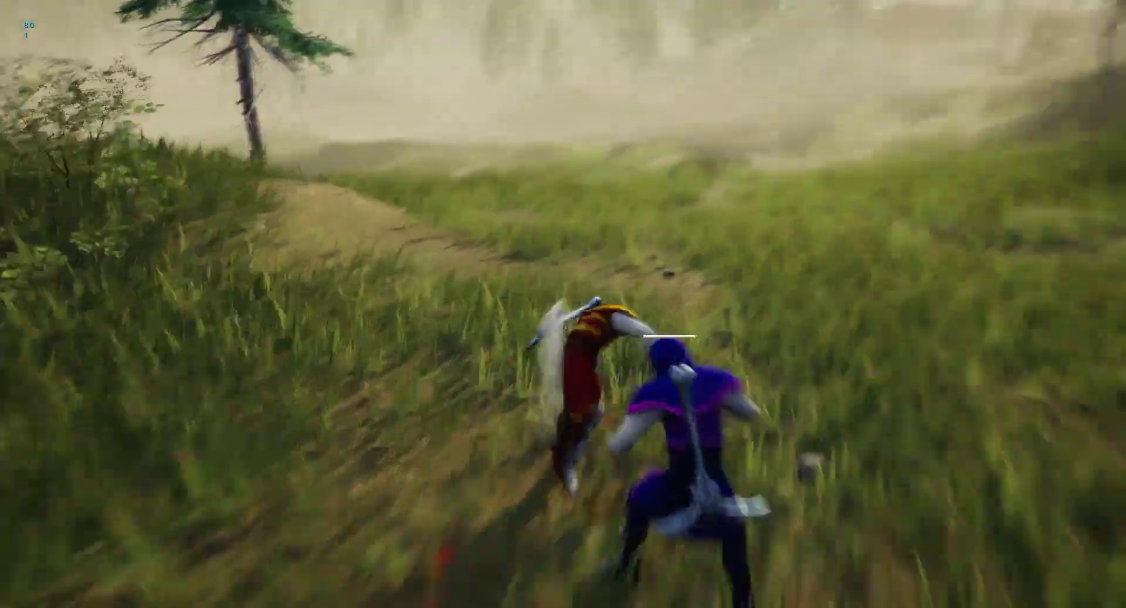
key("w")
key("w")
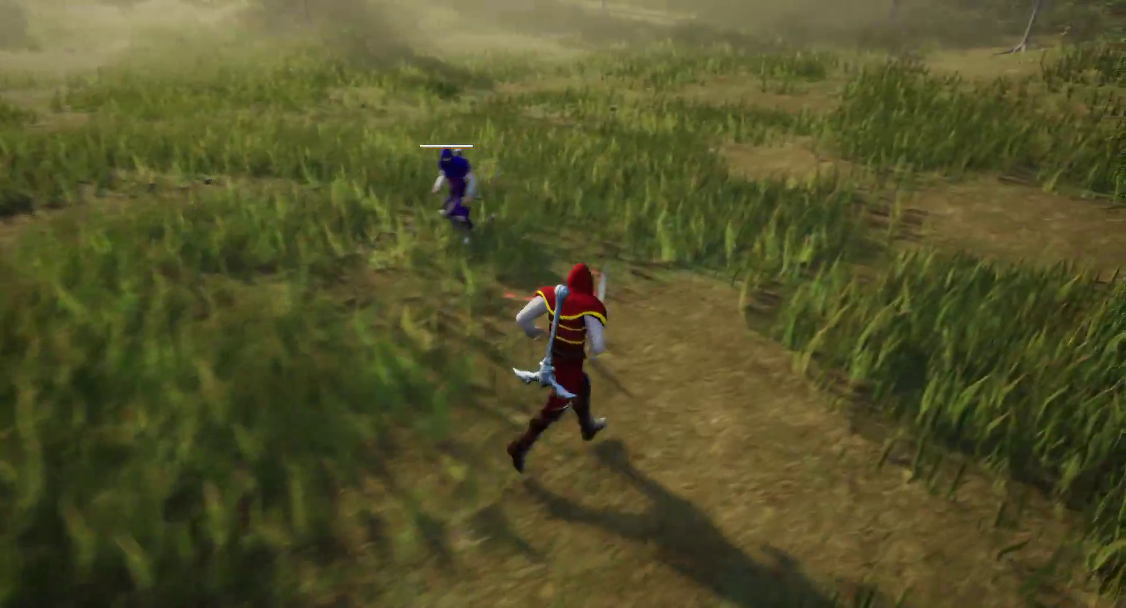
key("space")
key("space")
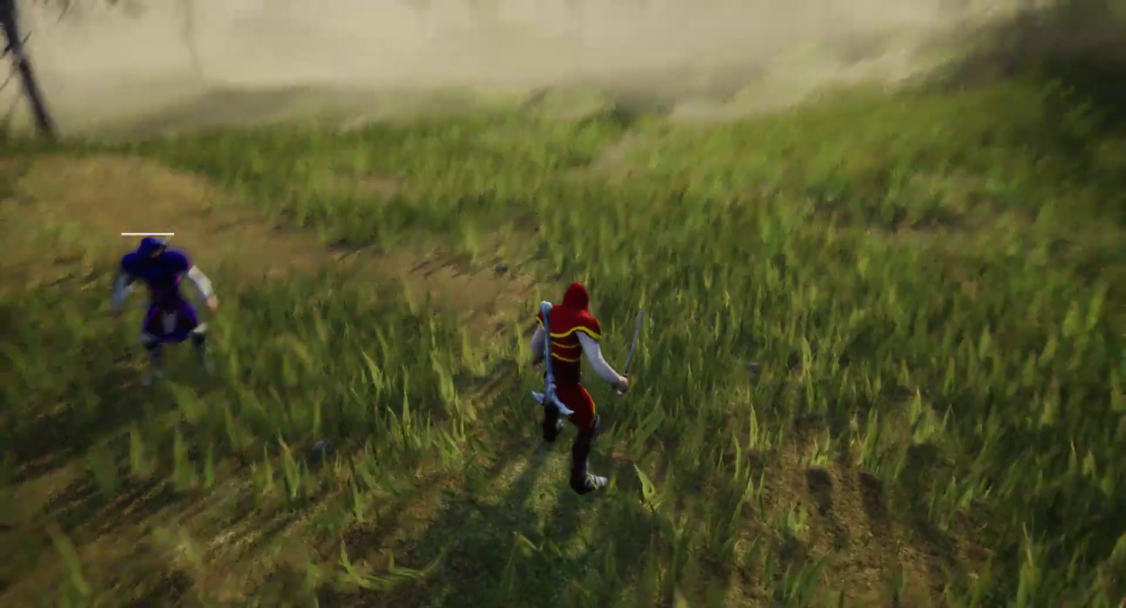
key("Escape")
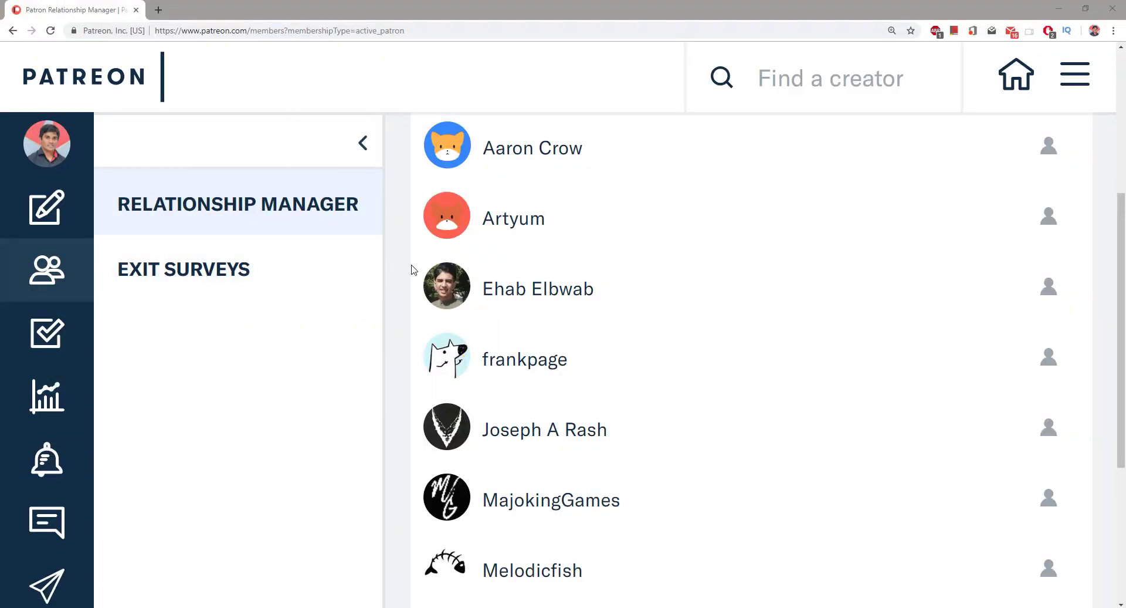
Look through the list of active patrons in the Patreon Relationship Manager
scroll(411, 268, "down", 2)
scroll(409, 268, "up", 3)
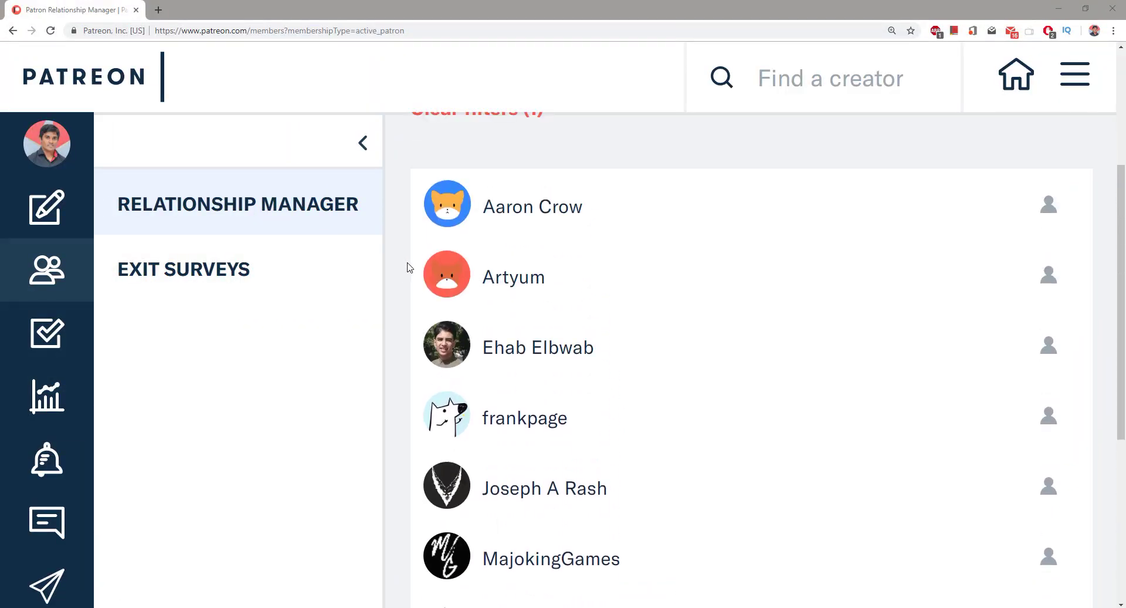
scroll(509, 314, "down", 5)
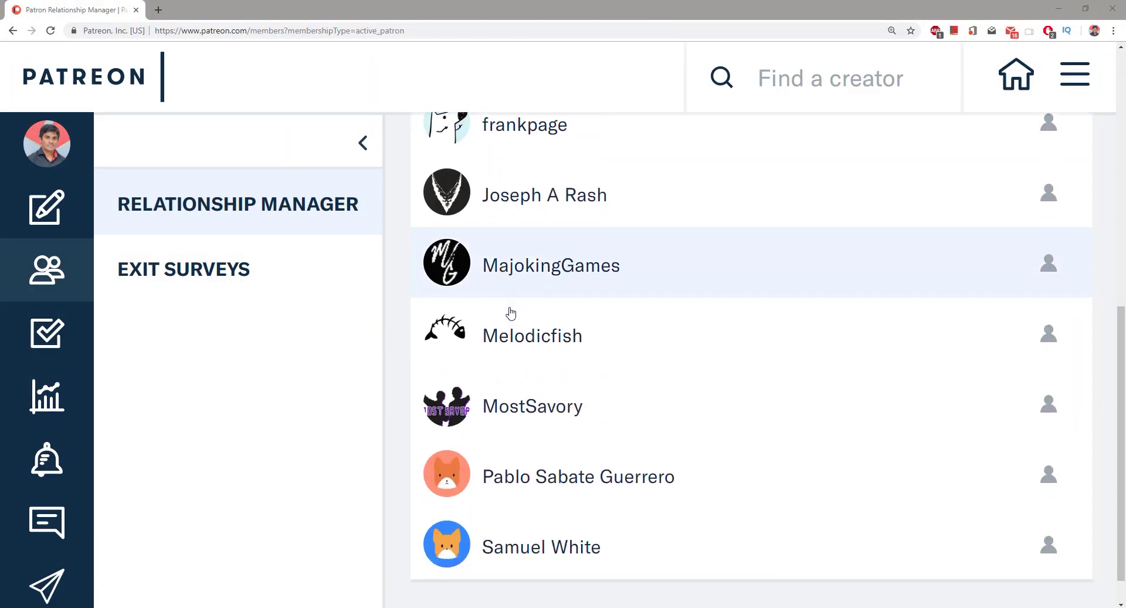
scroll(507, 314, "up", 6)
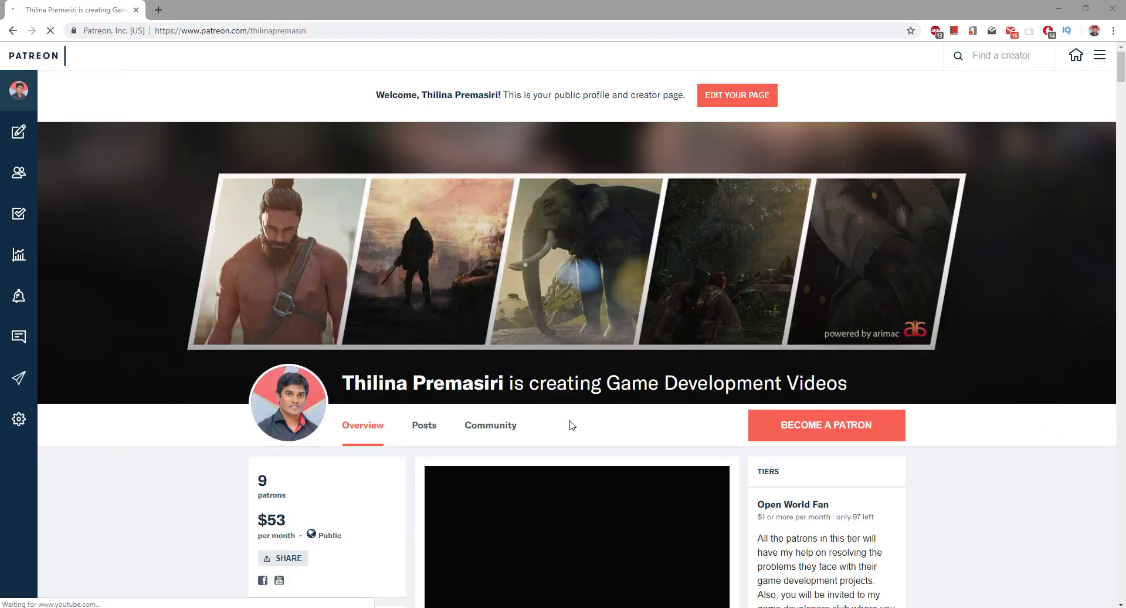
Review the Patreon creator page's overview and membership tiers, and open its Community section
scroll(567, 433, "down", 3)
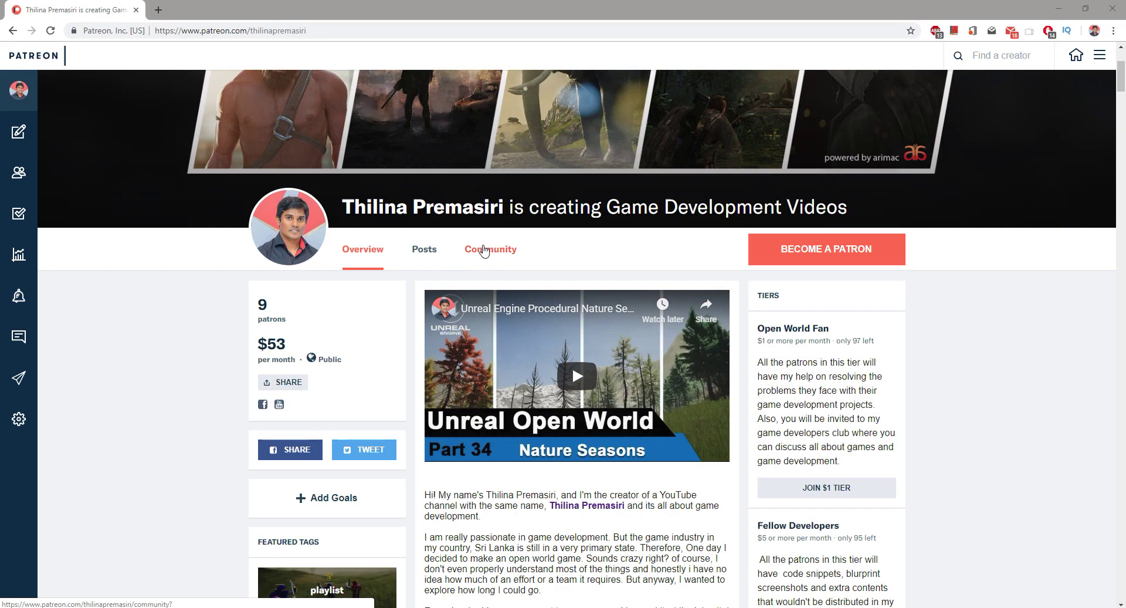
scroll(483, 251, "down", 5)
scroll(523, 387, "up", 6)
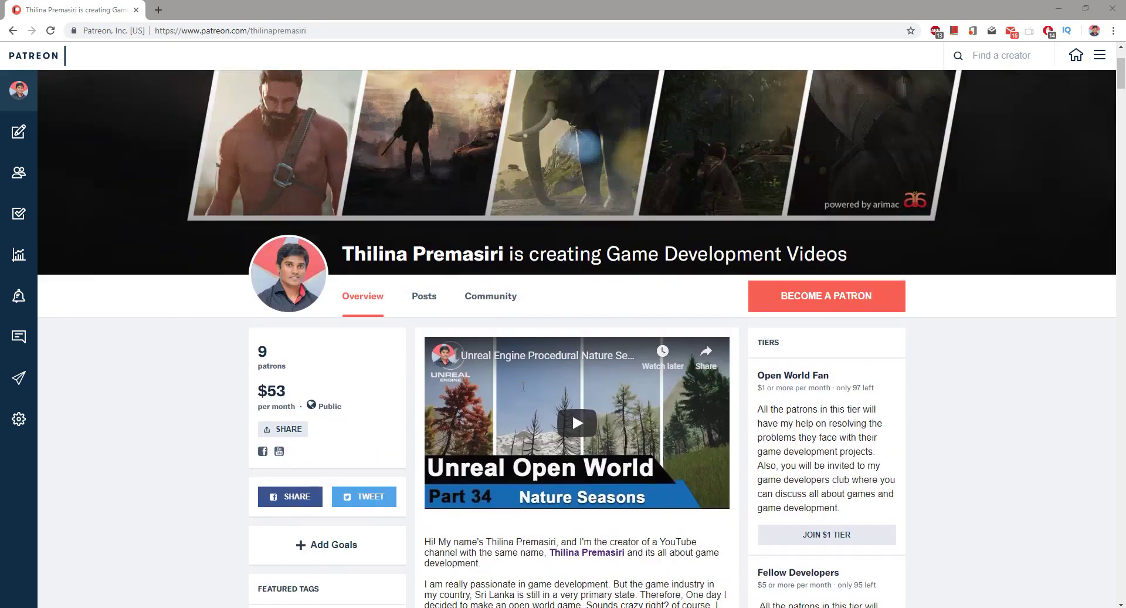
scroll(523, 386, "up", 1)
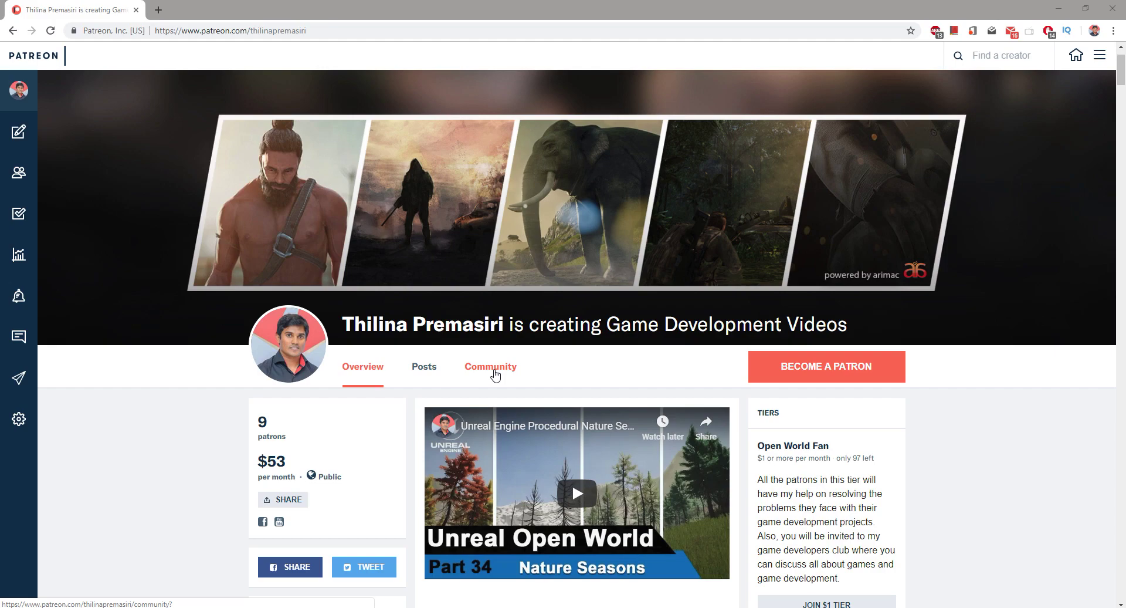
scroll(495, 375, "down", 3)
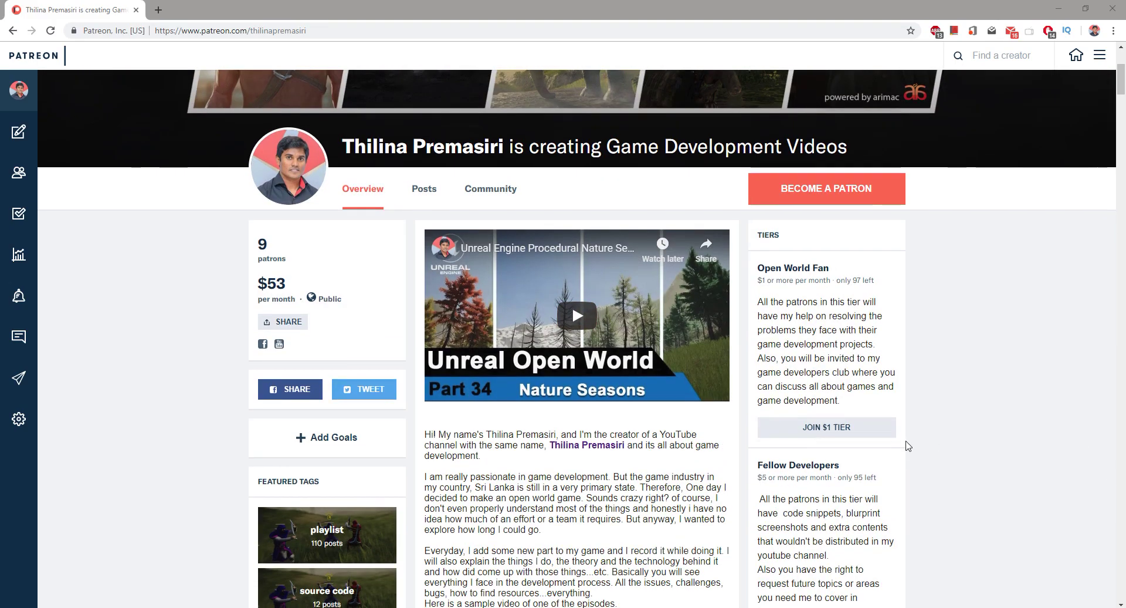
scroll(907, 447, "down", 9)
scroll(908, 448, "up", 11)
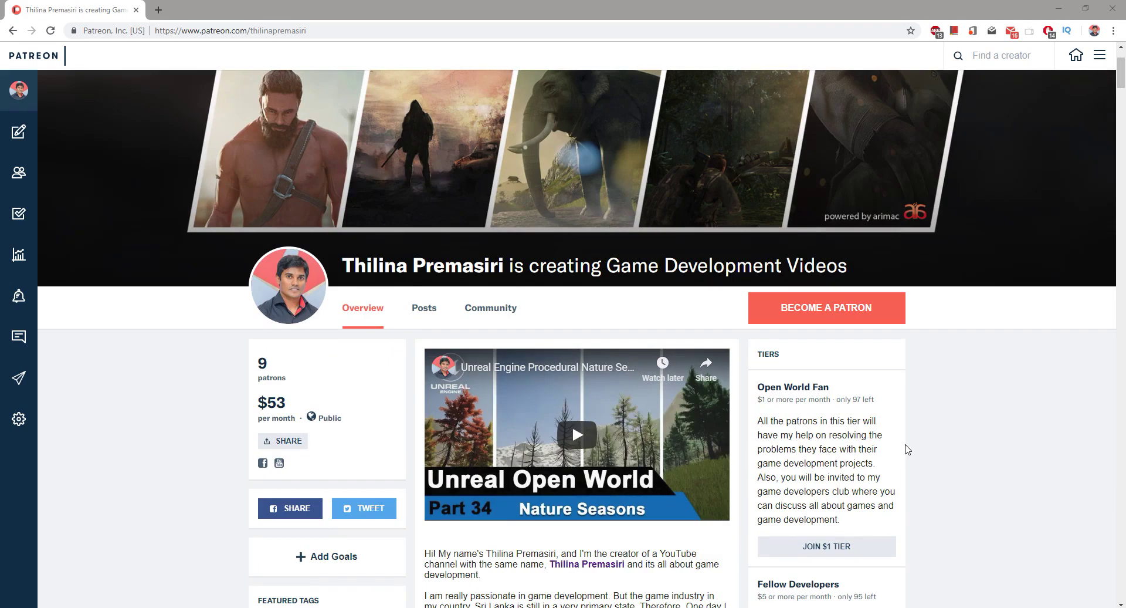
scroll(570, 472, "down", 3)
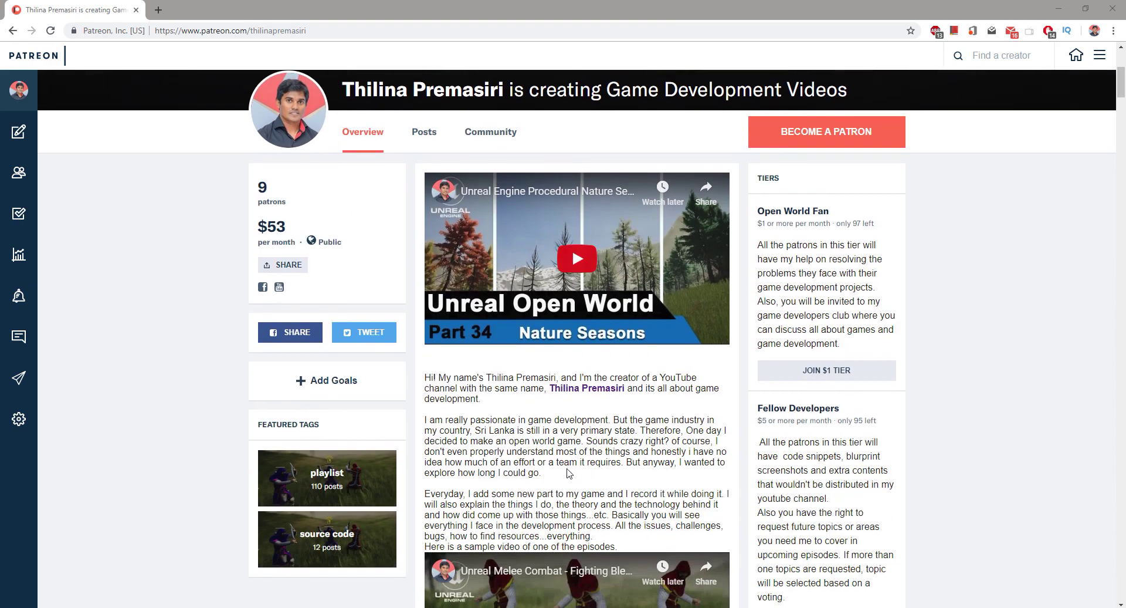
scroll(569, 472, "up", 3)
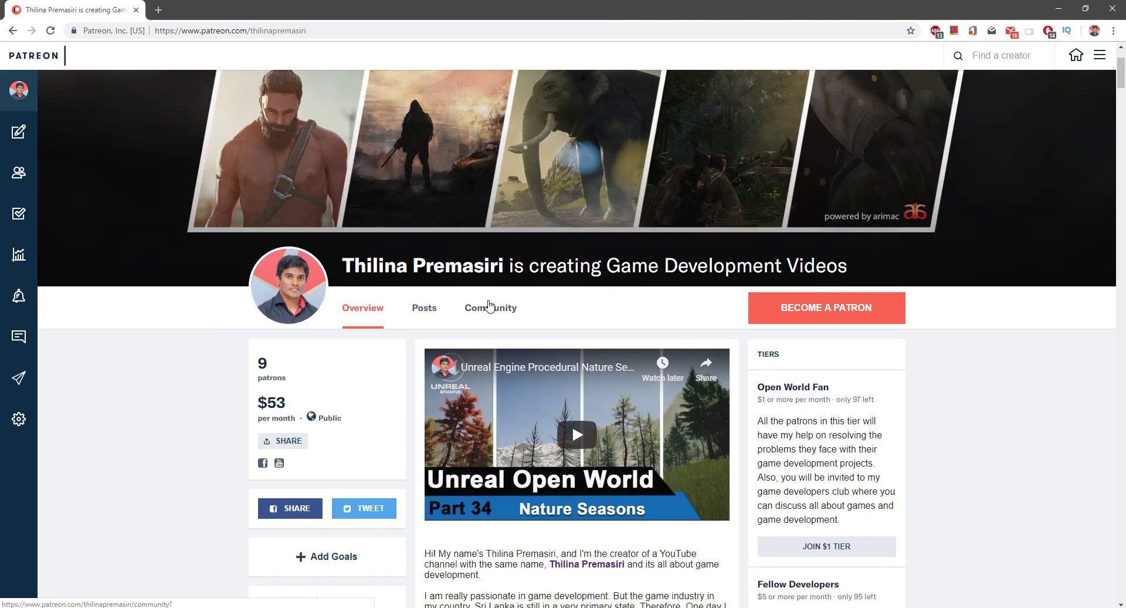
left_click(490, 306)
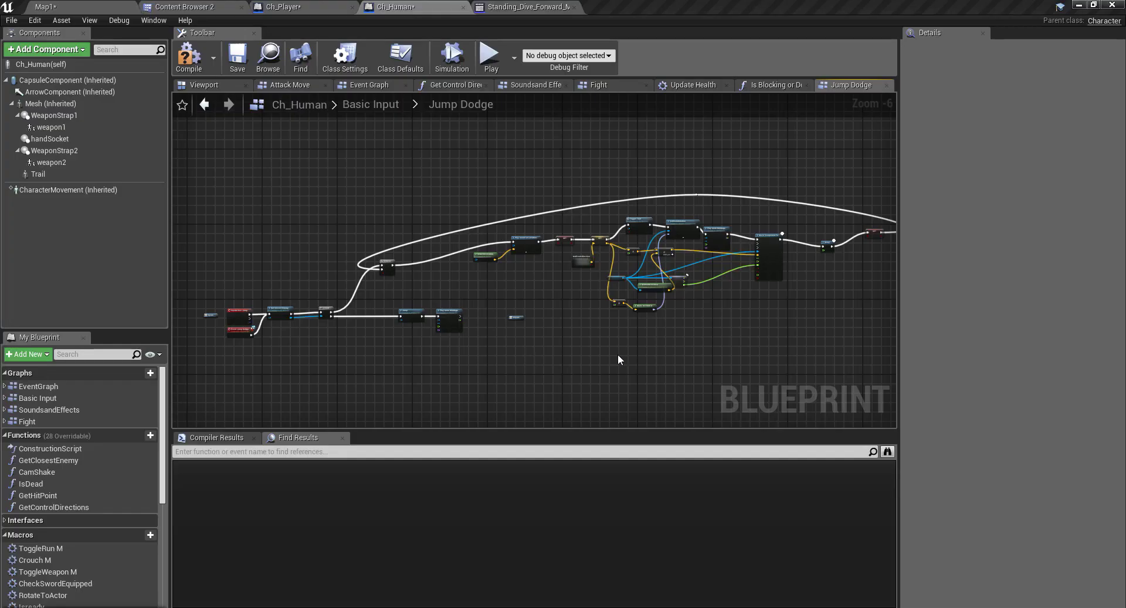
Examine the Jump Dodge graph in the Ch_Human blueprint, from Move Component To's yaw input back to the Evade Direction nodes
mouse_move(616, 360)
right_mouse_down()
mouse_move(539, 394)
mouse_move(740, 322)
mouse_move(573, 404)
right_mouse_up()
scroll(561, 381, "up", 3)
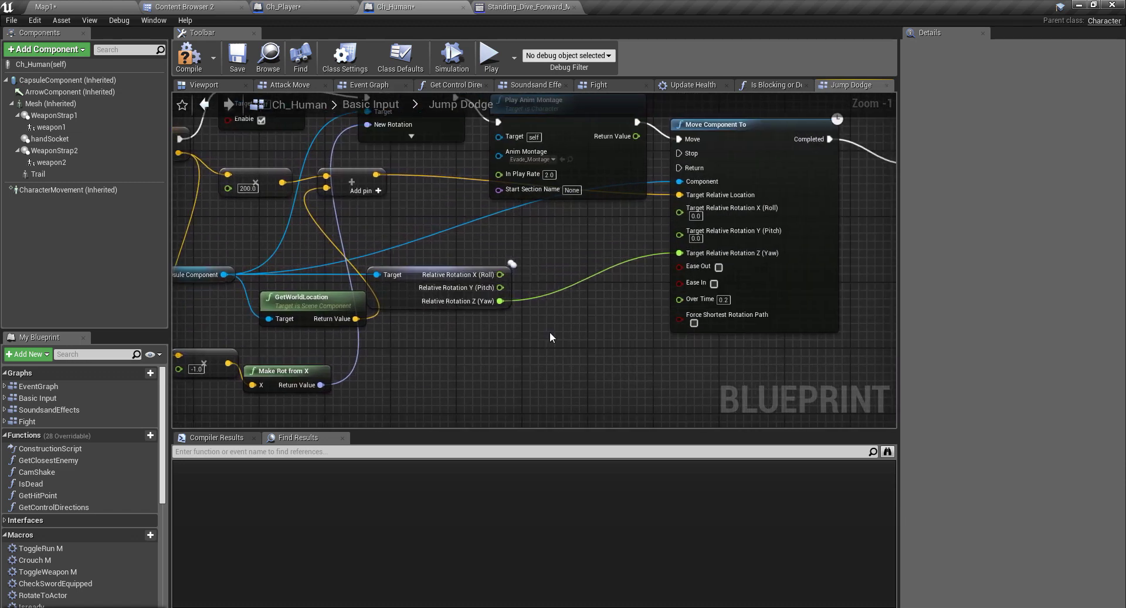
right_click_drag(745, 209, 677, 249)
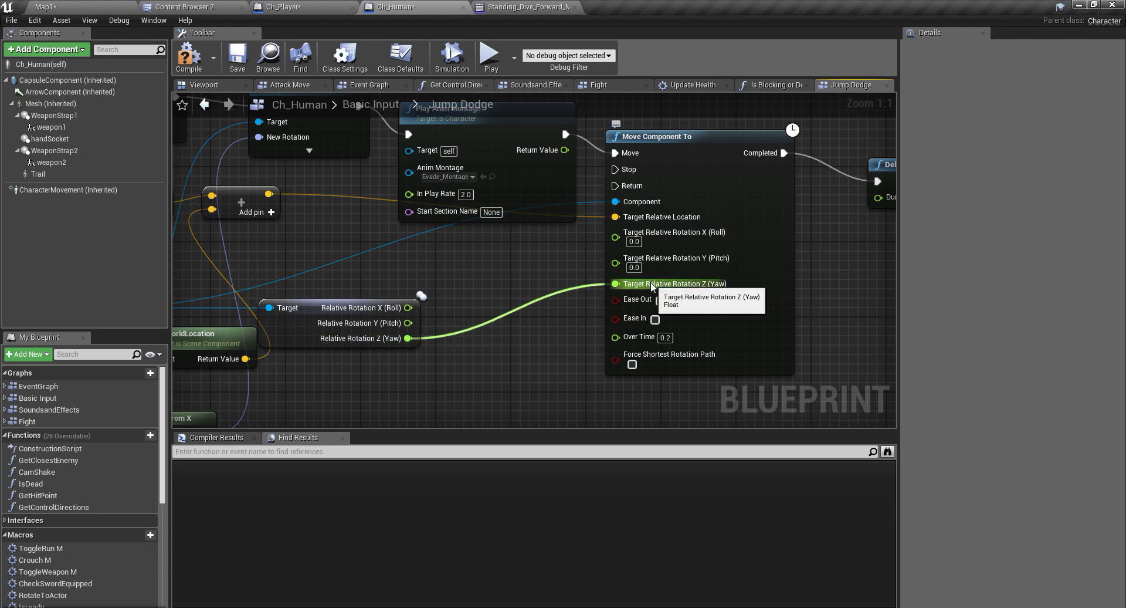
right_click_drag(477, 369, 632, 333)
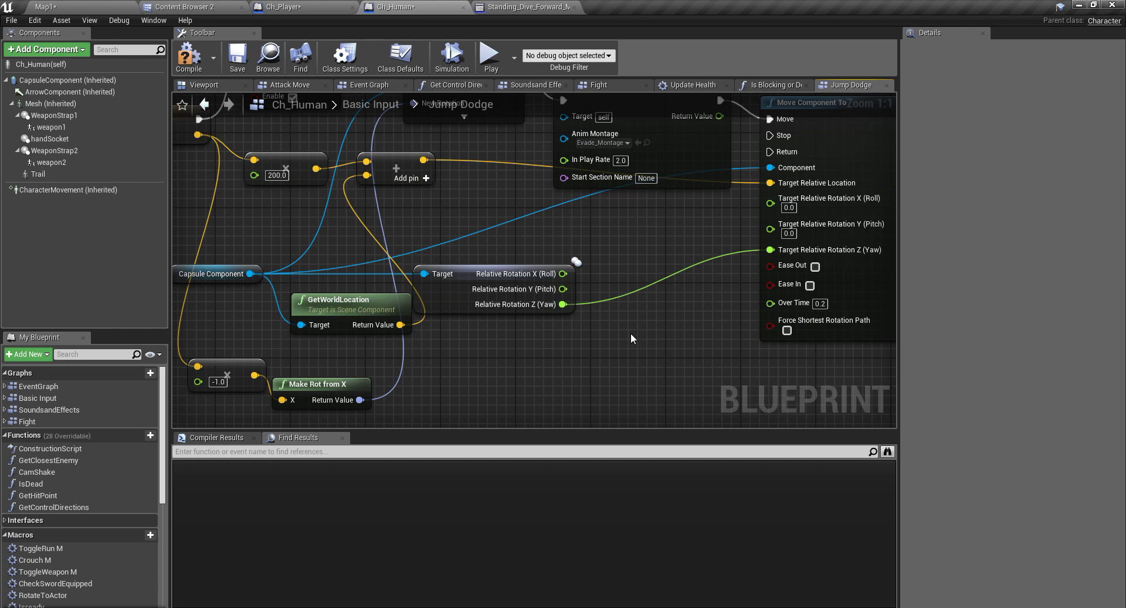
right_click_drag(485, 355, 571, 381)
scroll(740, 321, "down", 2)
scroll(659, 357, "up", 2)
right_click_drag(671, 352, 780, 395)
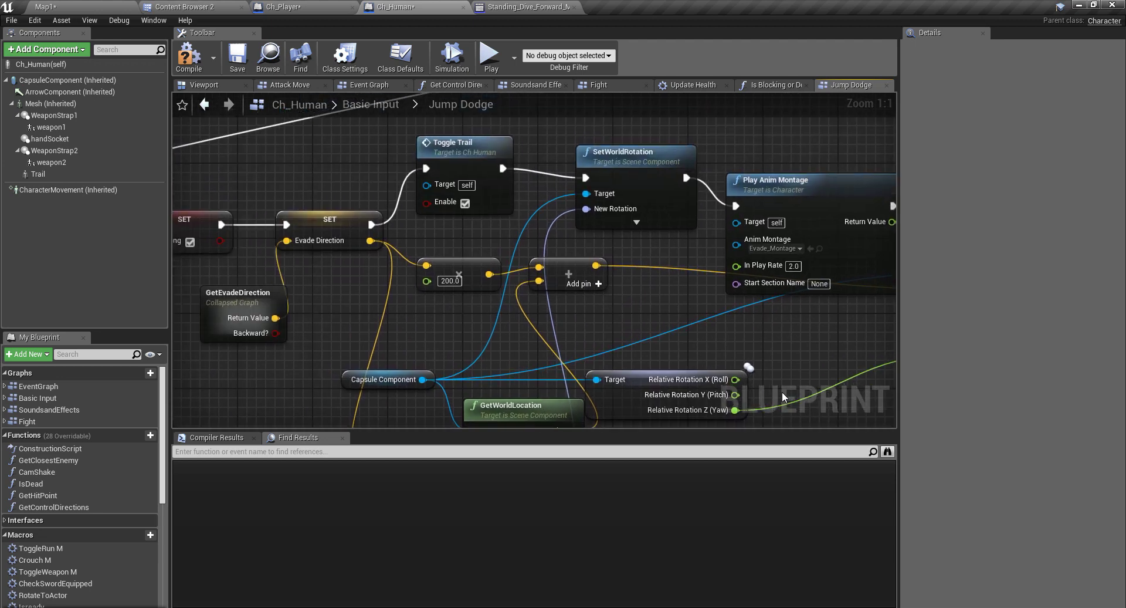
right_click_drag(617, 203, 666, 131)
Align the -1.0 vector multiply node level with Make Rot from X and check the chain into SetWorldRotation's New Rotation
left_click_drag(424, 326, 413, 345)
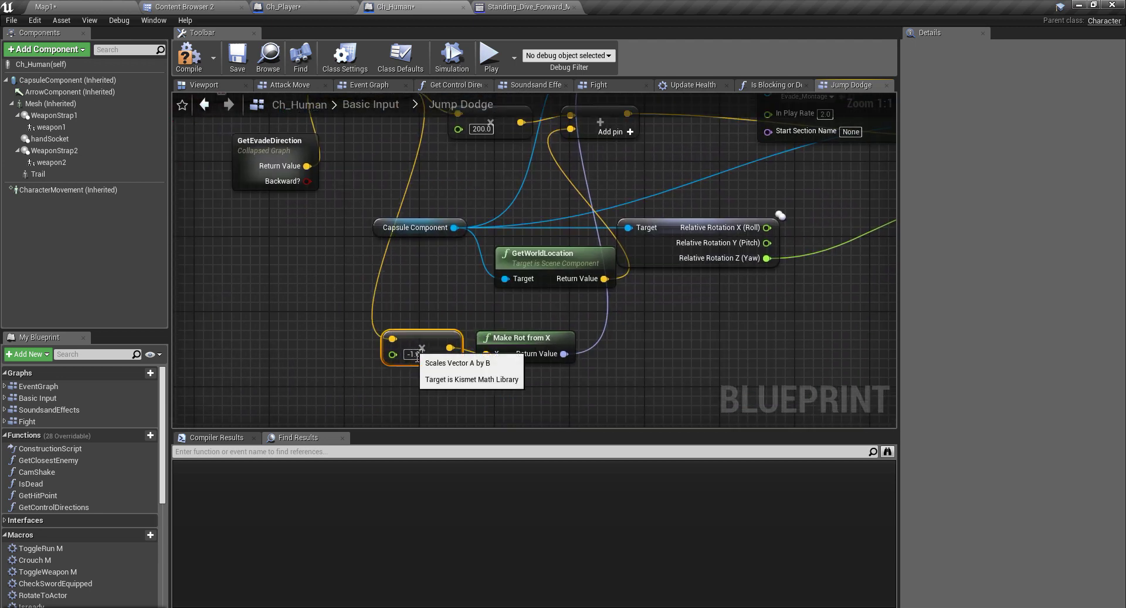
right_click_drag(484, 359, 376, 518)
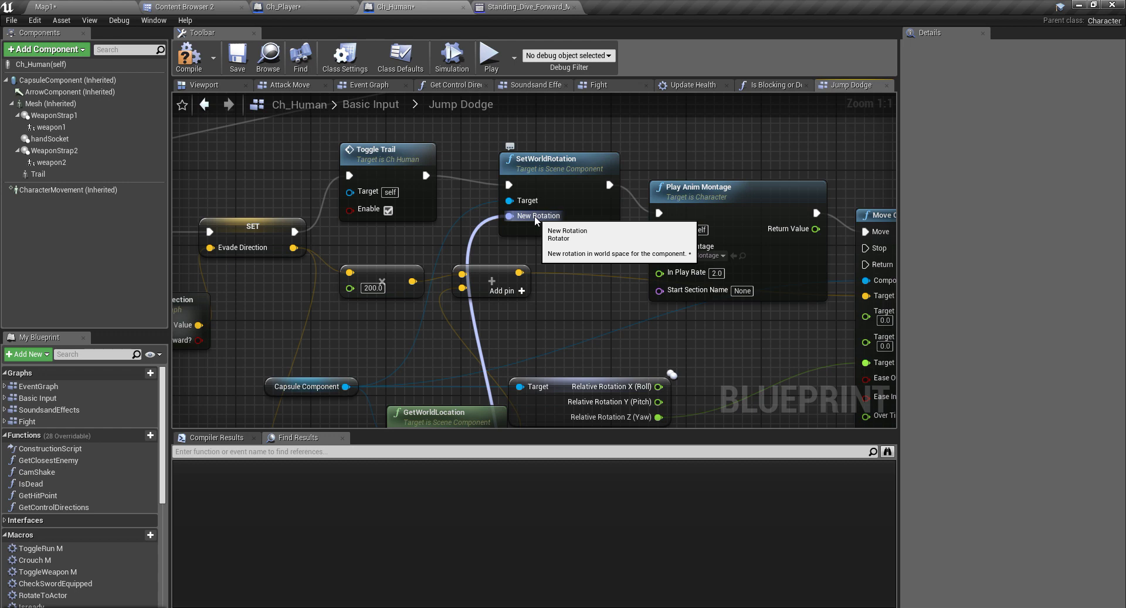
right_click_drag(544, 318, 655, 124)
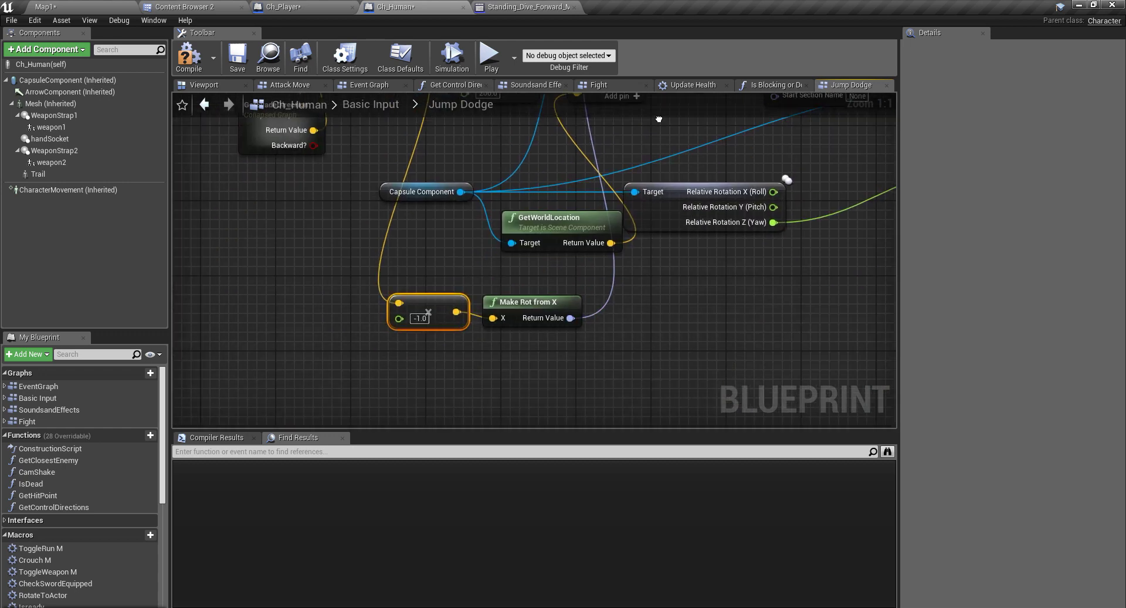
scroll(351, 361, "down", 3)
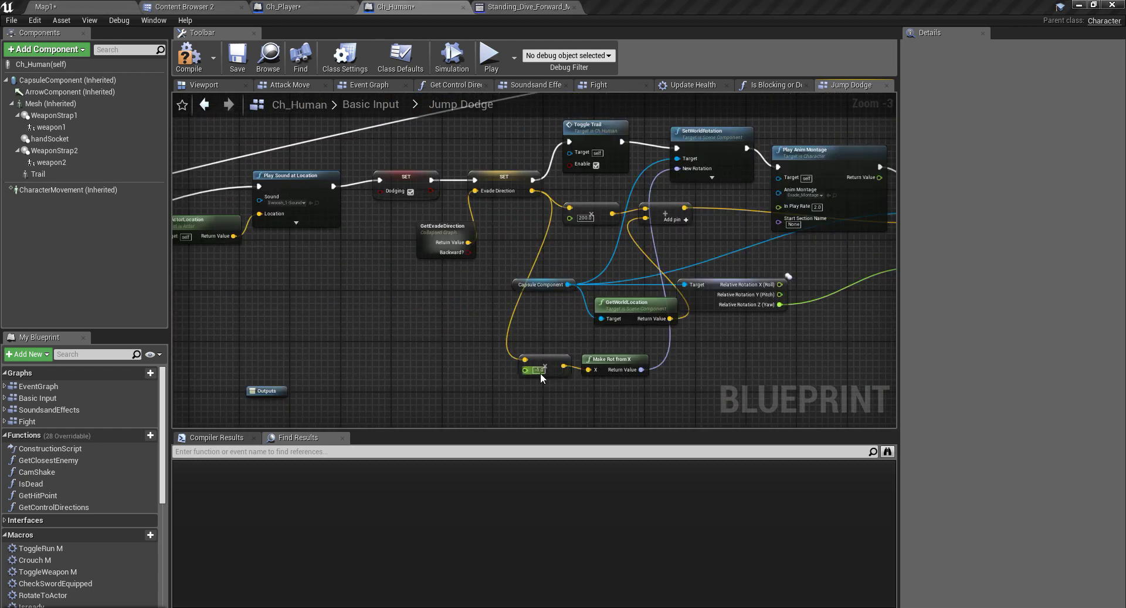
scroll(547, 376, "up", 2)
right_click_drag(613, 396, 530, 421)
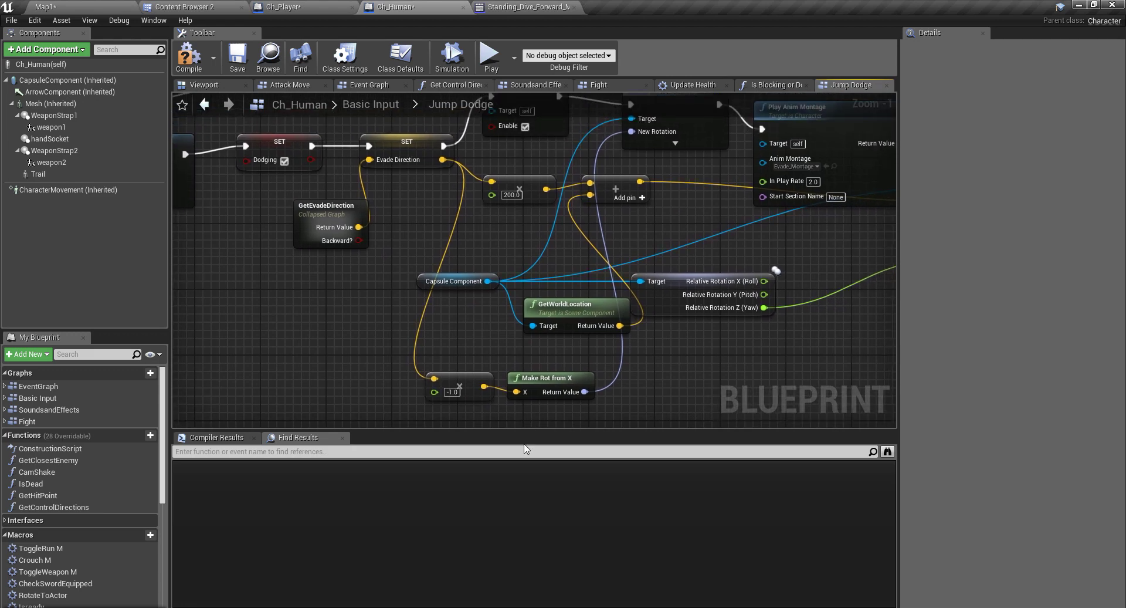
Enlarge the graph area and add a Select node indexed by GetEvadeDirection's Backward? output
left_click_drag(528, 430, 524, 489)
right_click_drag(521, 444, 508, 480)
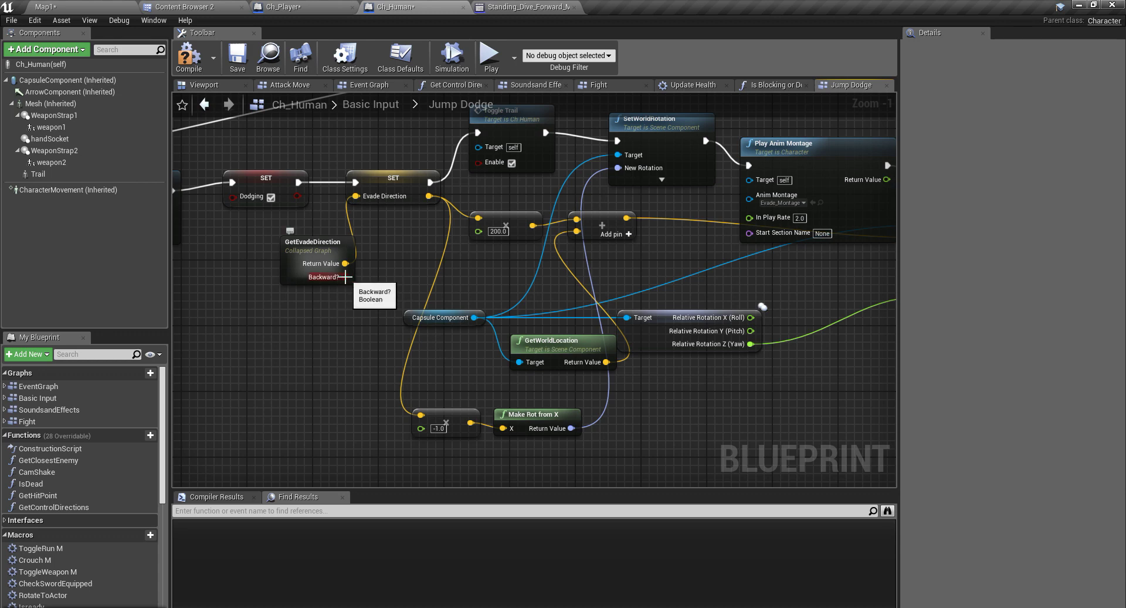
right_click_drag(359, 357, 345, 312)
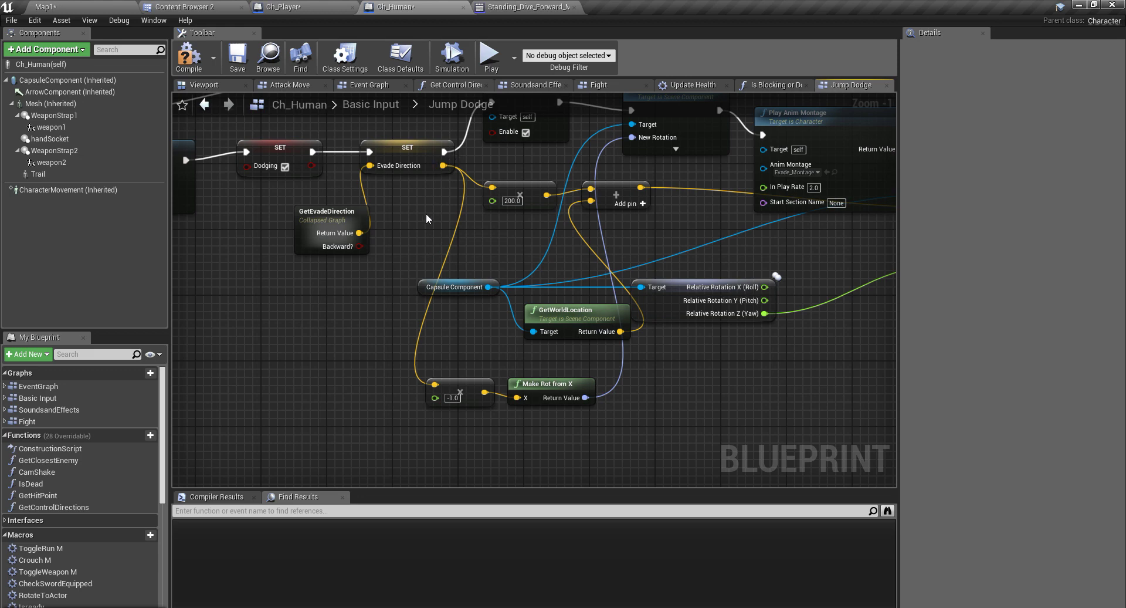
right_click_drag(434, 217, 438, 184)
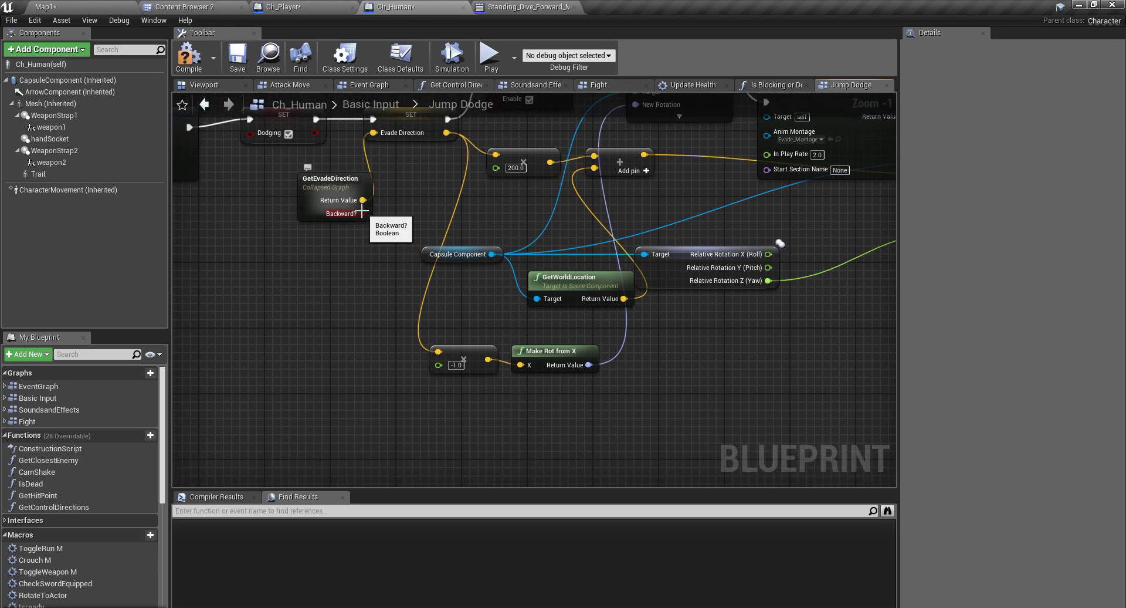
left_click_drag(363, 213, 378, 407)
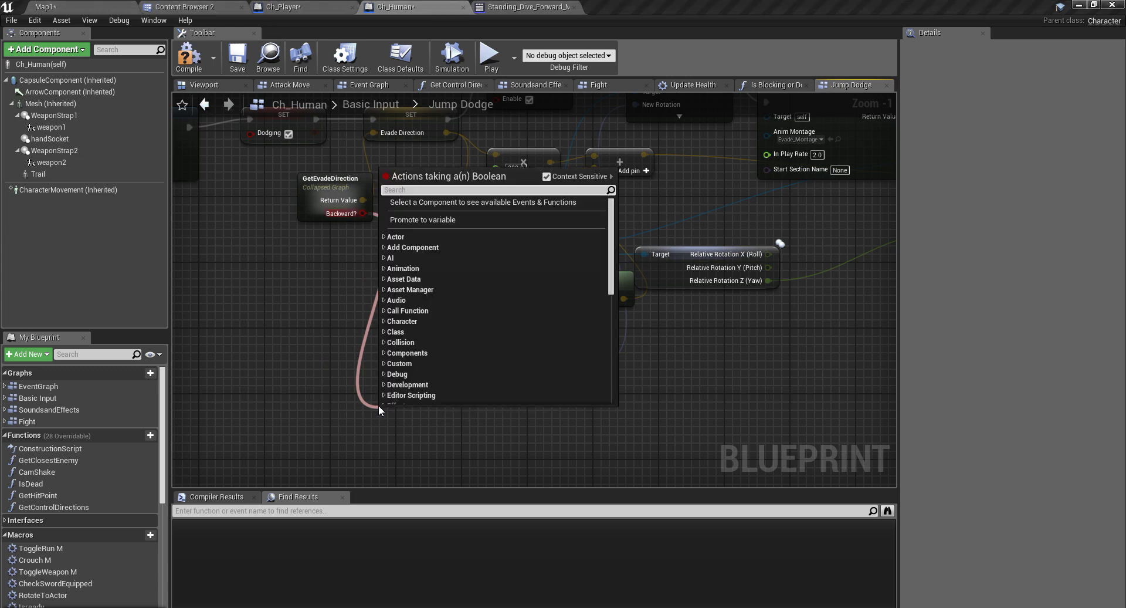
type("select")
key("Return")
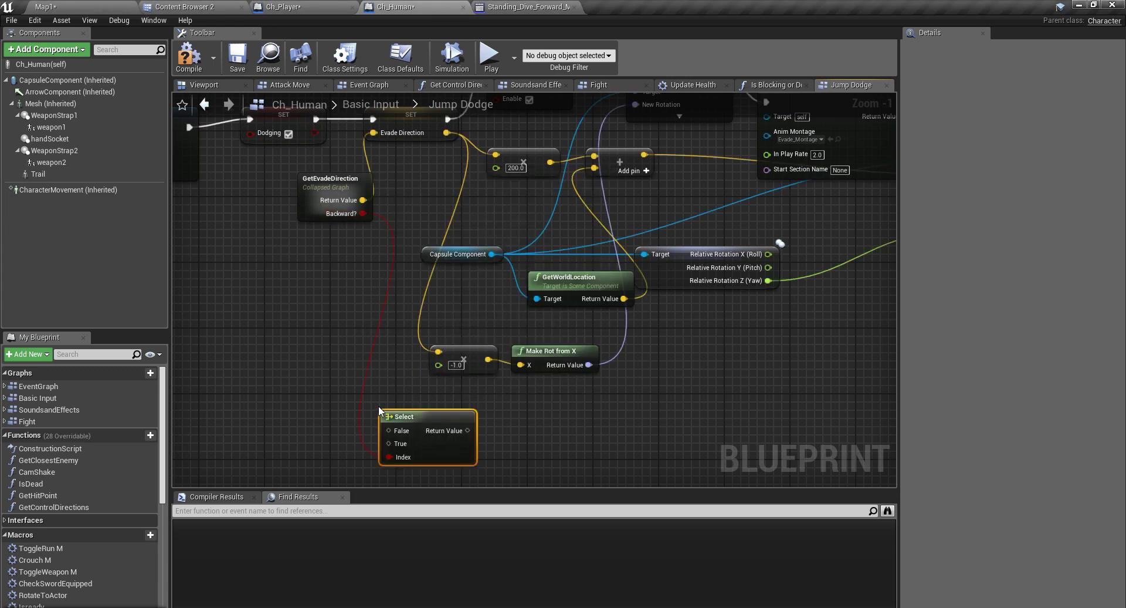
Feed the Select node's result into the vector multiply before Make Rot from X, with False set to 1.0 and True to -1.0
left_click_drag(467, 430, 438, 364)
left_click(418, 431)
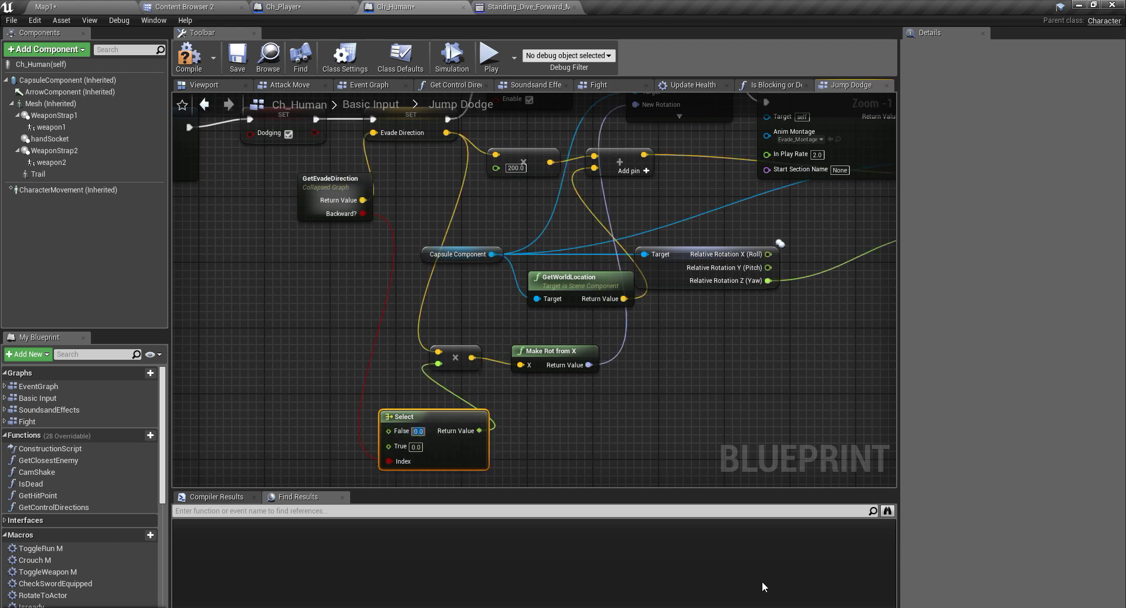
type("1")
key("Tab")
key("BackSpace")
type("-1.0")
left_click_drag(439, 415, 381, 382)
Add a second Select node indexed by GetEvadeDirection's Backward? output, below the first Select node
right_click_drag(837, 338, 663, 392)
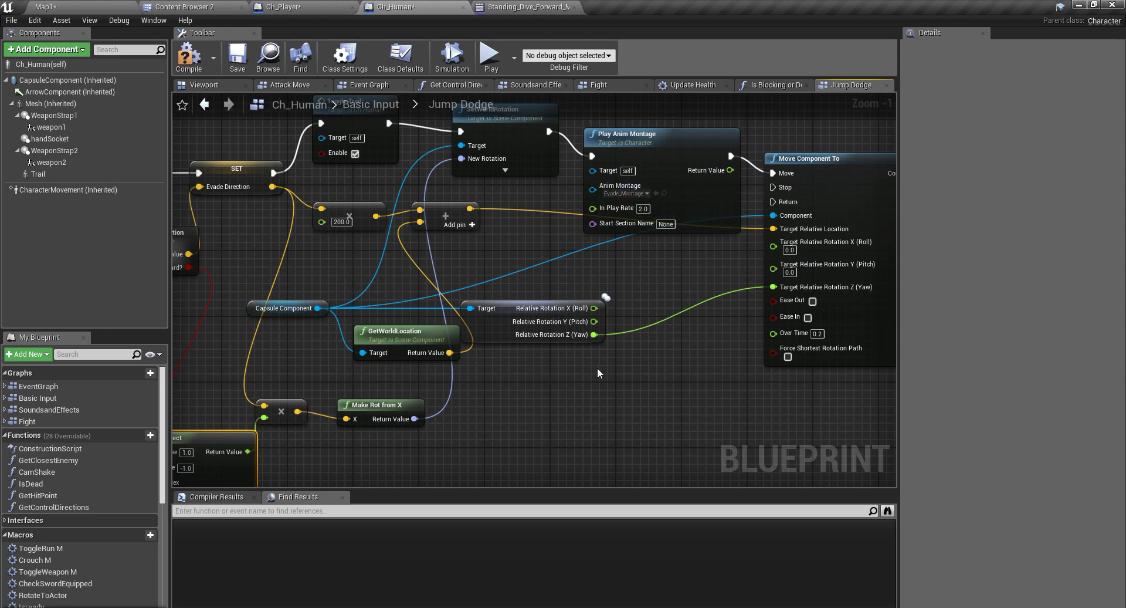
right_click_drag(597, 367, 681, 355)
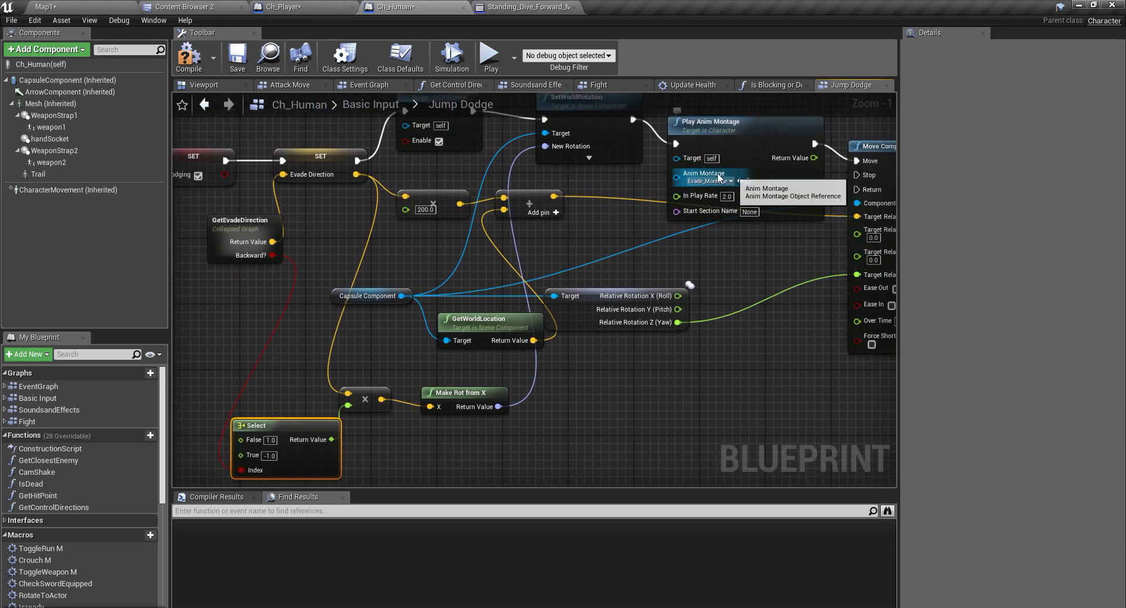
right_click_drag(274, 258, 330, 194)
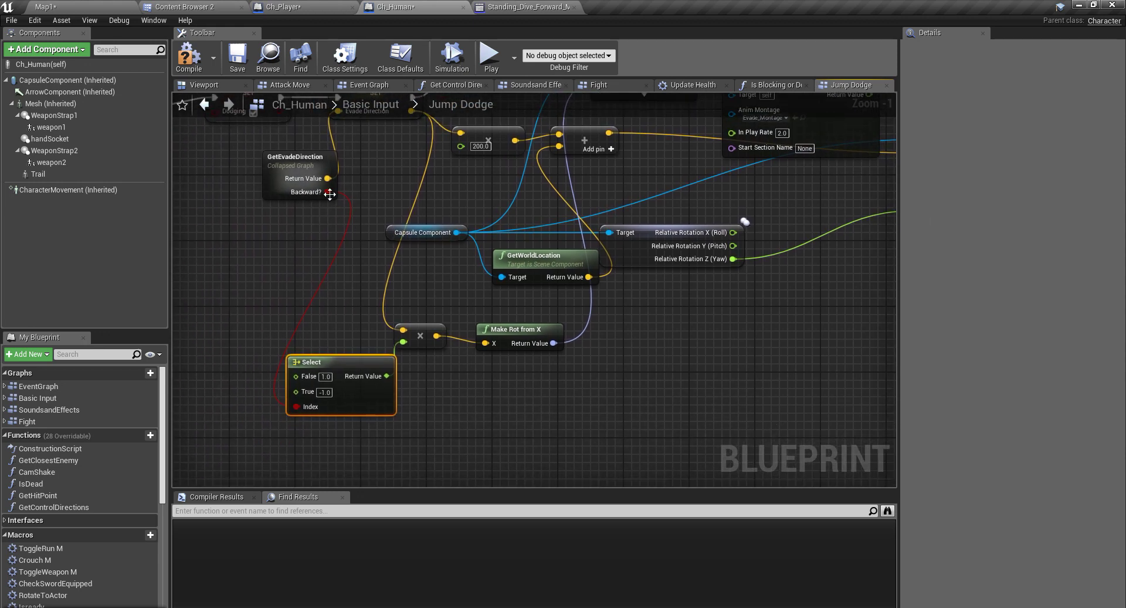
left_click_drag(328, 192, 284, 437)
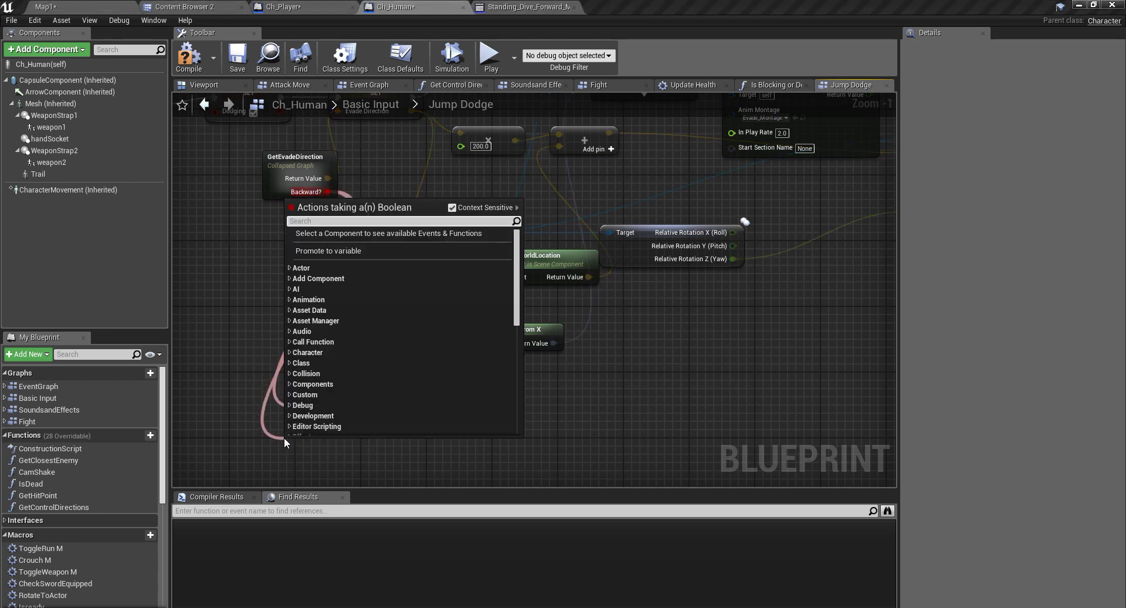
type("select")
key("Return")
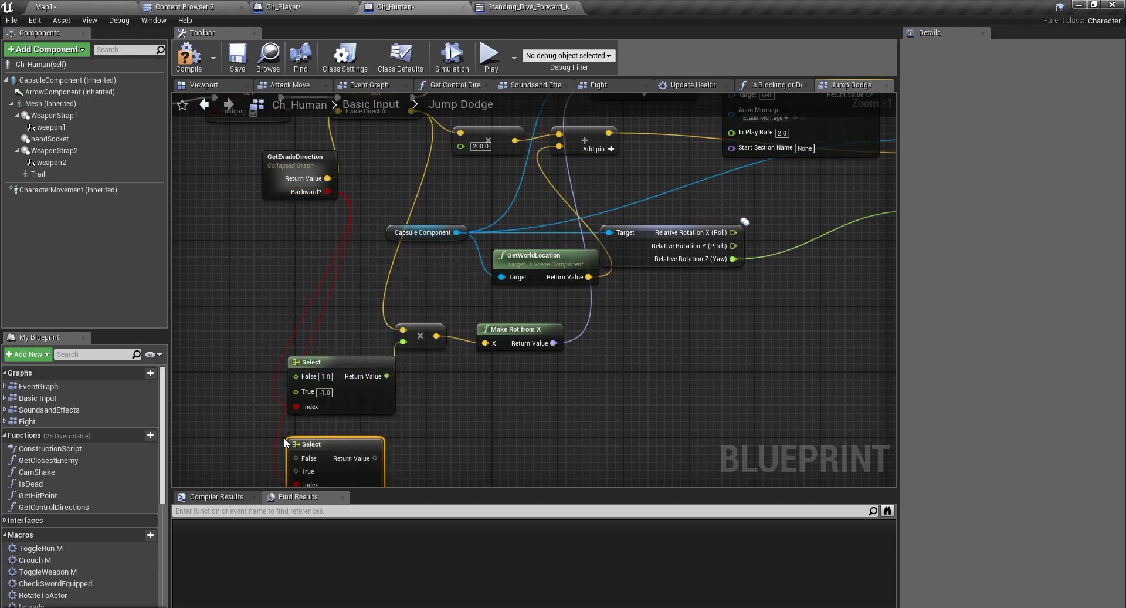
Feed the second Select node's Return Value into the Anim Montage input of Play Anim Montage
right_click_drag(734, 369, 692, 363)
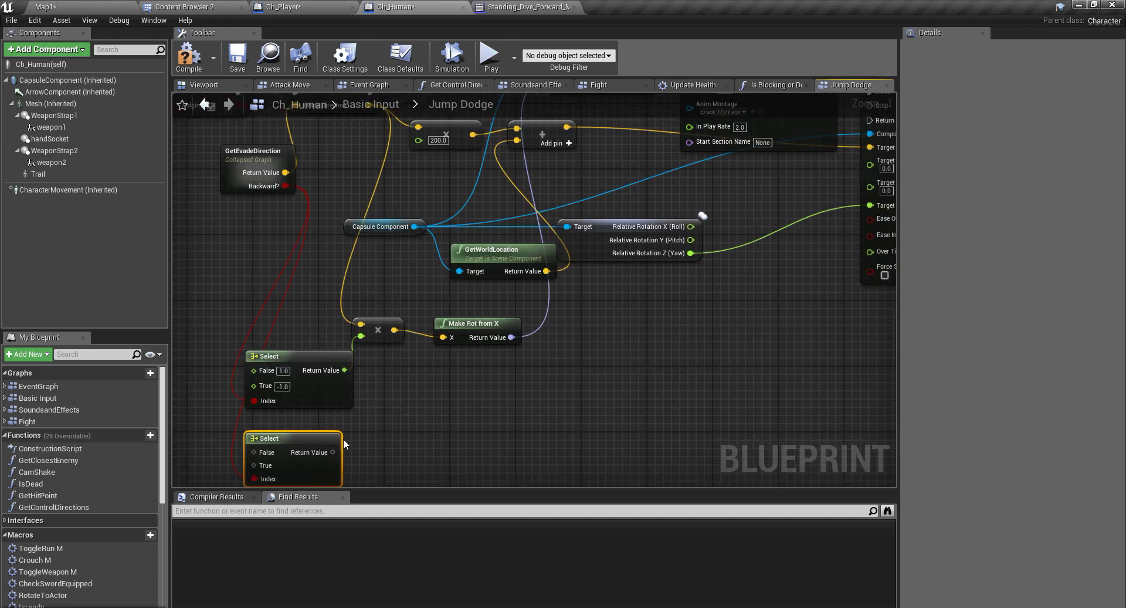
left_click_drag(333, 452, 690, 272)
right_click_drag(677, 467, 710, 225)
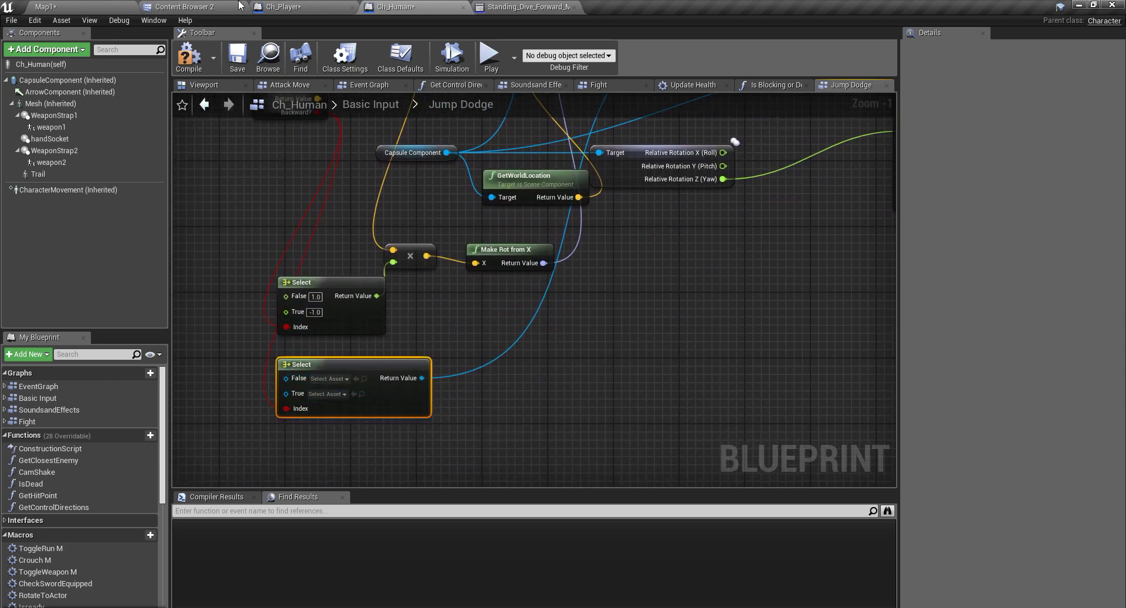
Assign the Evade_Montage asset from the Sword folder to the second Select node's True option
left_click(191, 6)
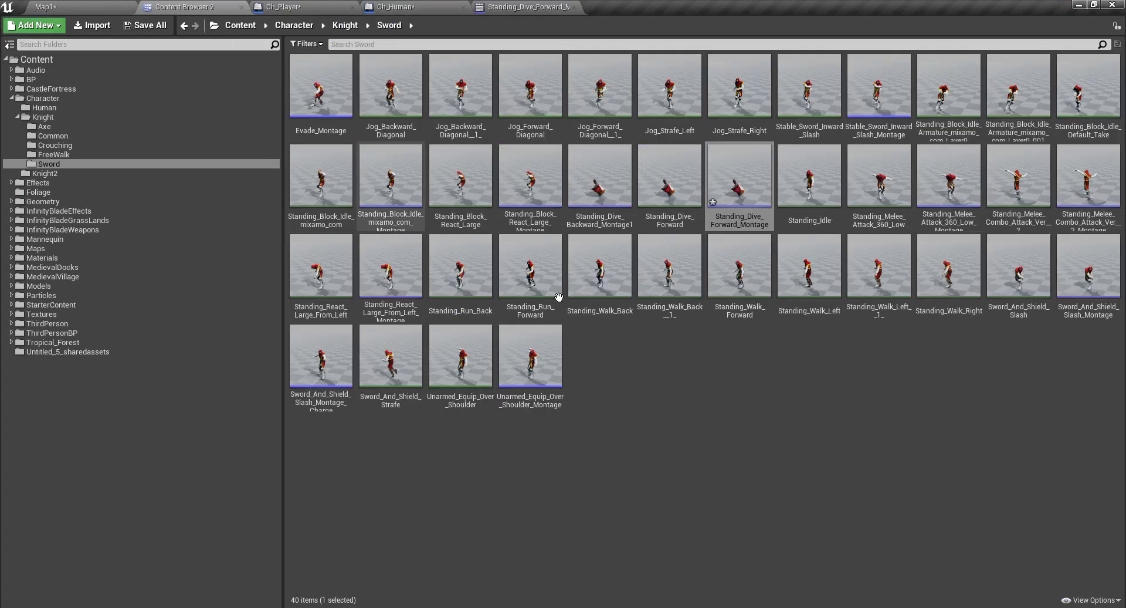
left_click_drag(321, 88, 322, 394)
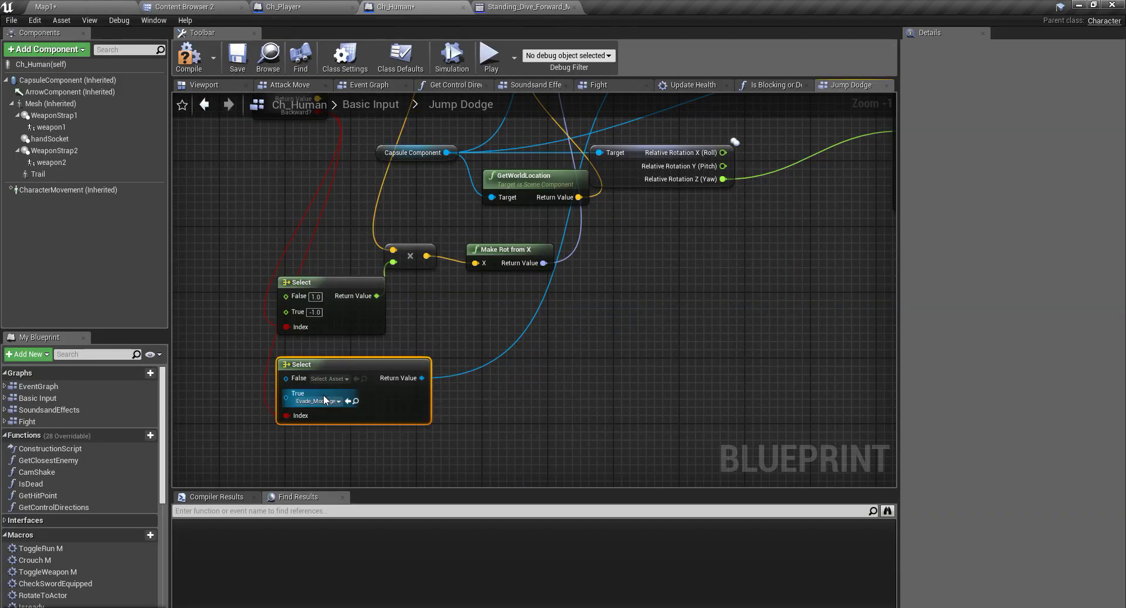
right_click_drag(389, 328, 418, 383)
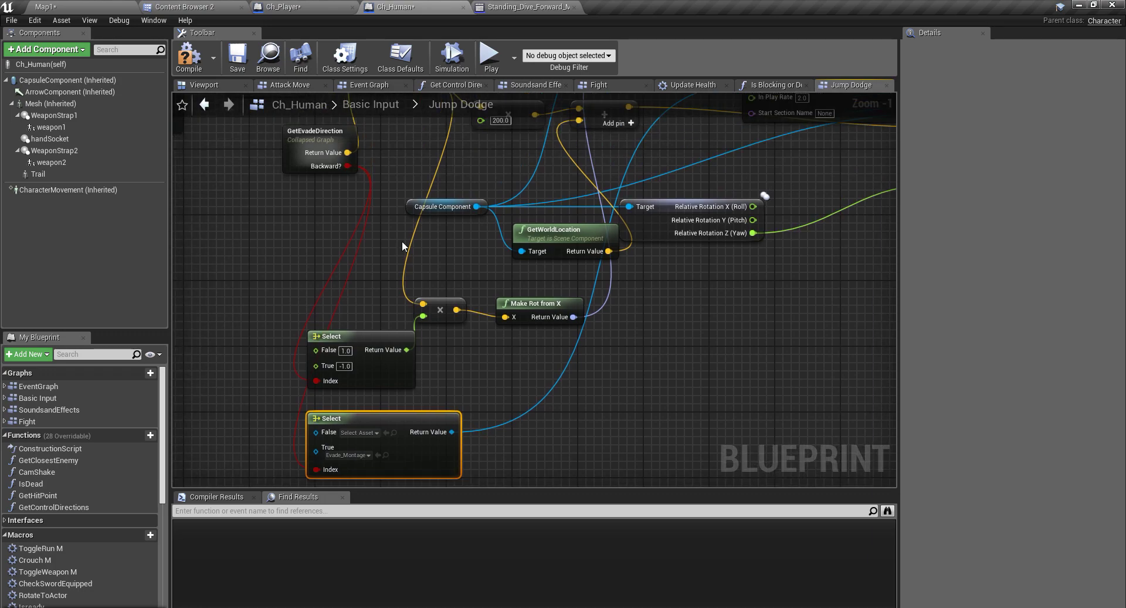
Open Standing_Dive_Forward_Montage from the Sword folder and delete all four of its AttackMove notifies
left_click(232, 7)
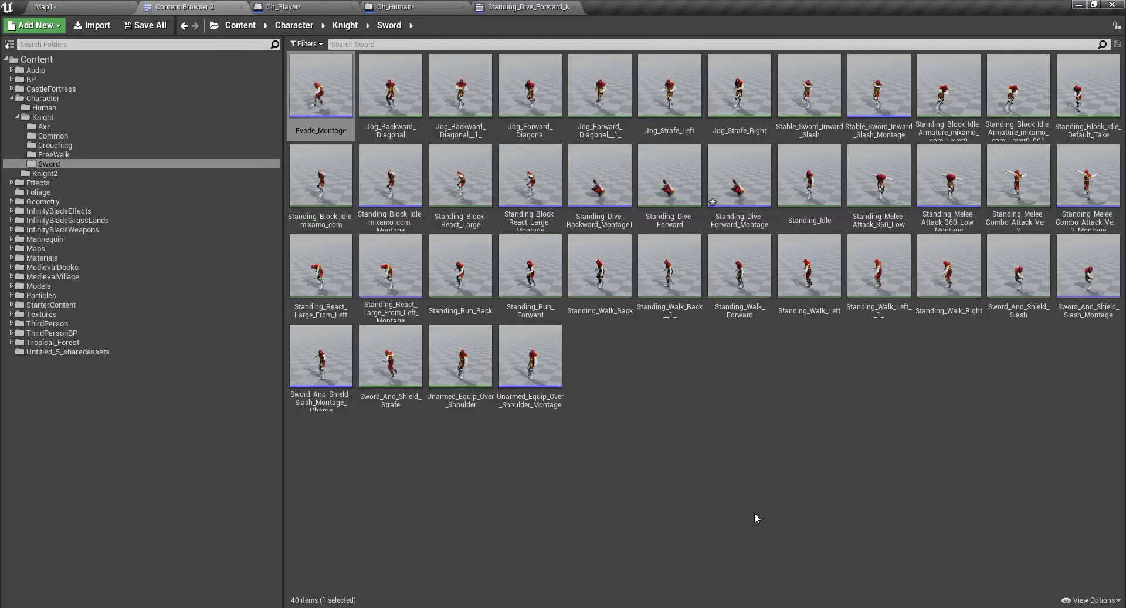
left_click(584, 183)
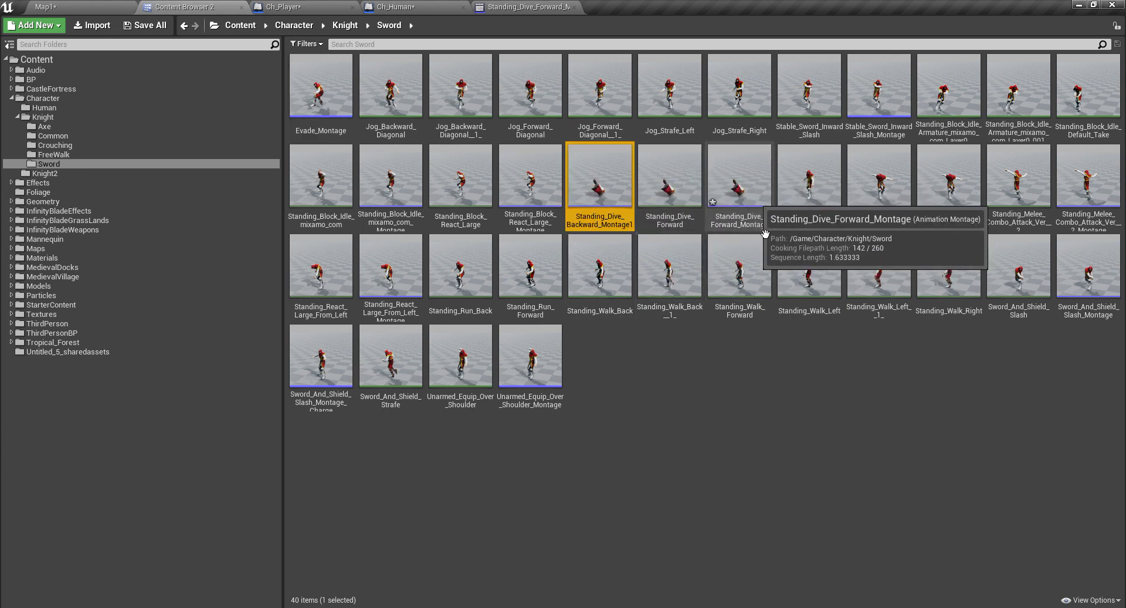
double_click(739, 172)
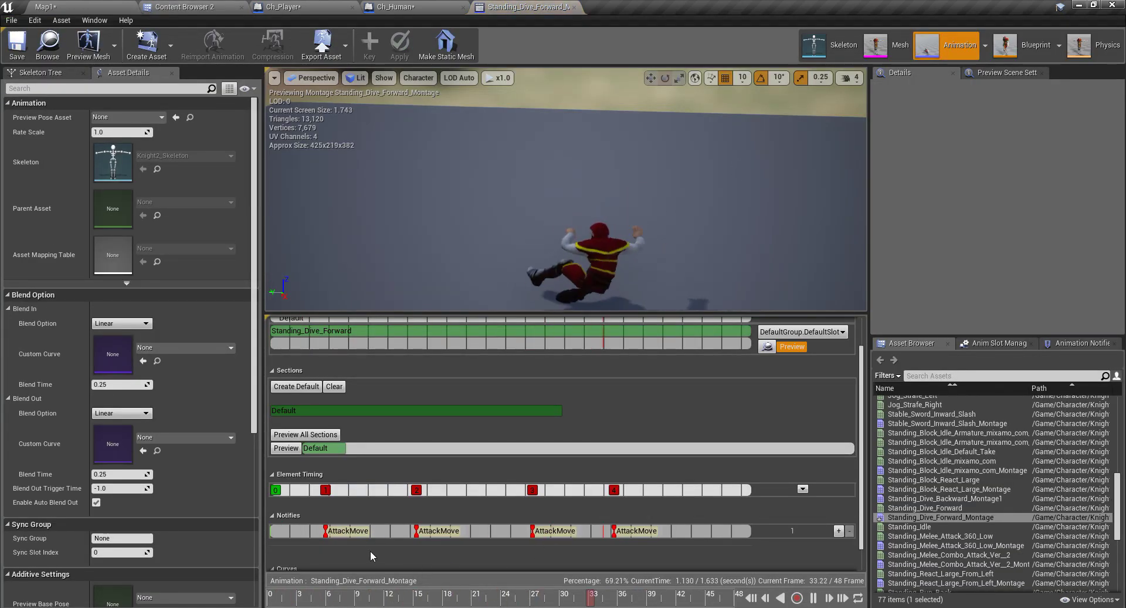
left_click(352, 531)
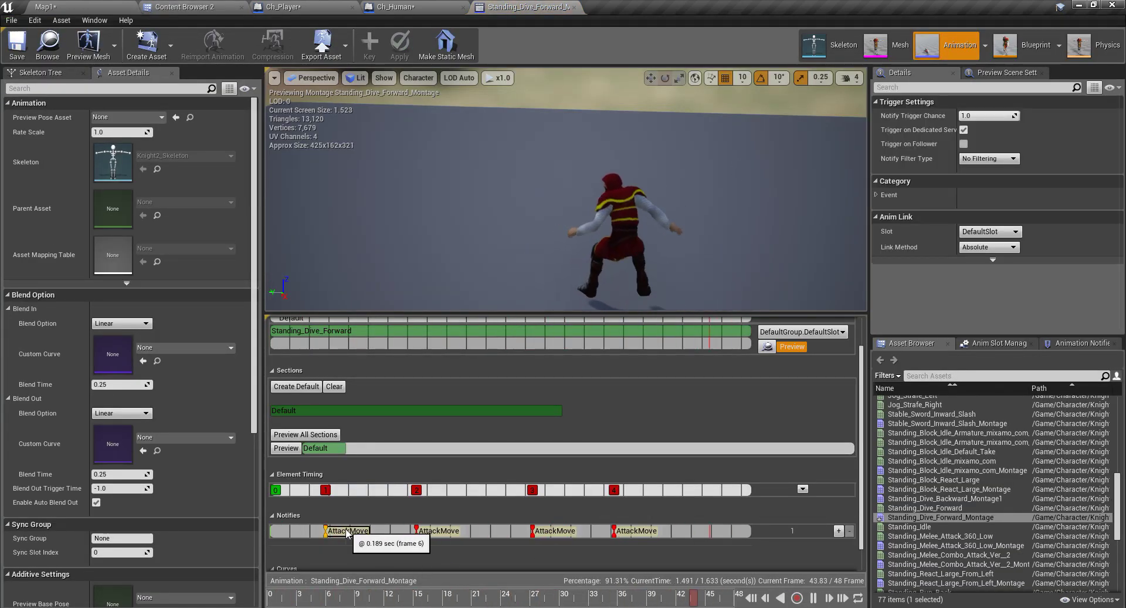
key("Delete")
left_click(429, 531)
key("Delete")
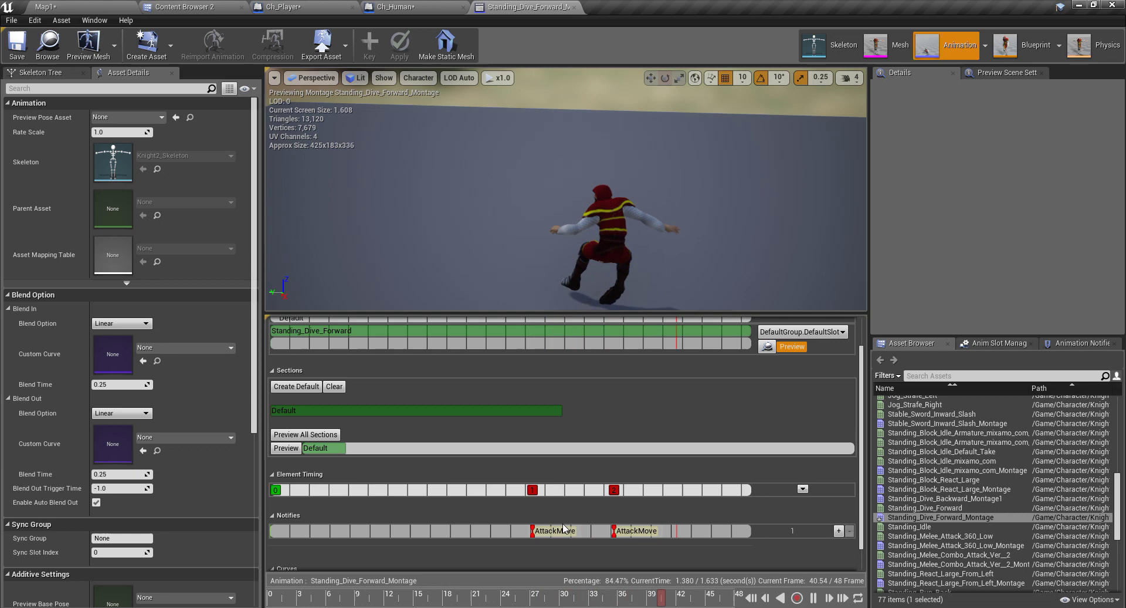
left_click(549, 531)
key("Delete")
left_click(632, 531)
key("Delete")
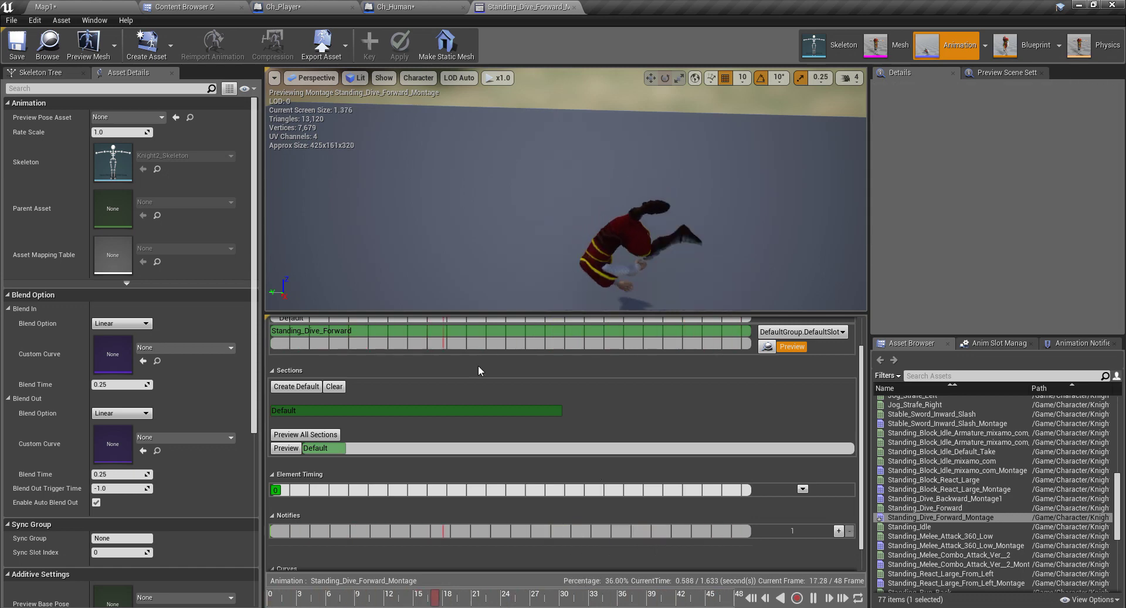
Assign the Standing_Dive_Forward_Montage asset to the False option of the montage Select node in Jump Dodge
left_click(57, 59)
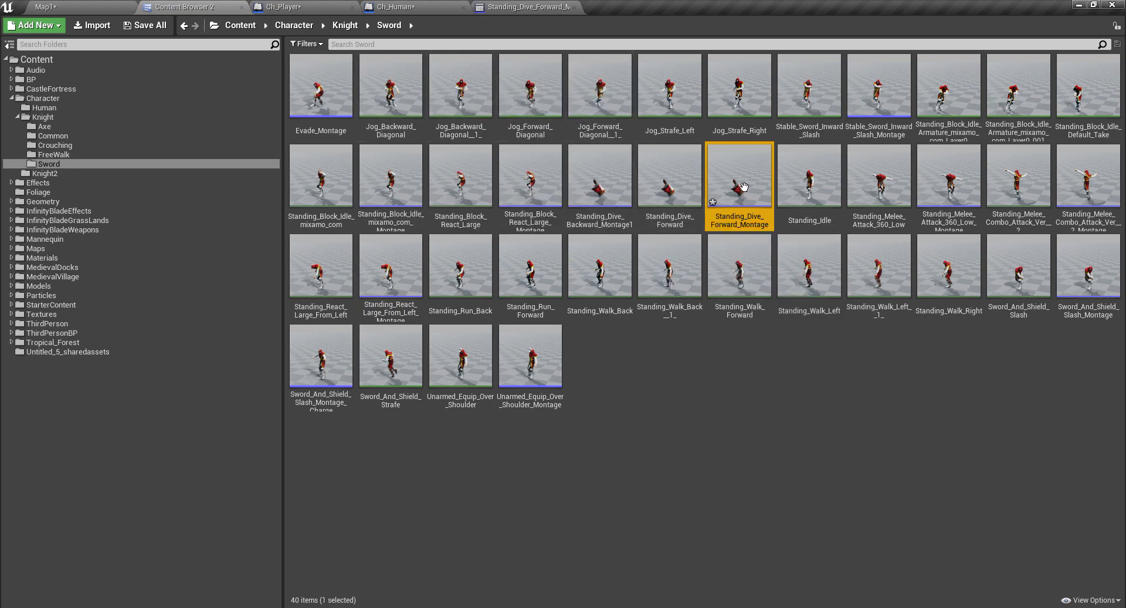
left_click_drag(742, 183, 484, 127)
left_click_drag(414, 3, 351, 438)
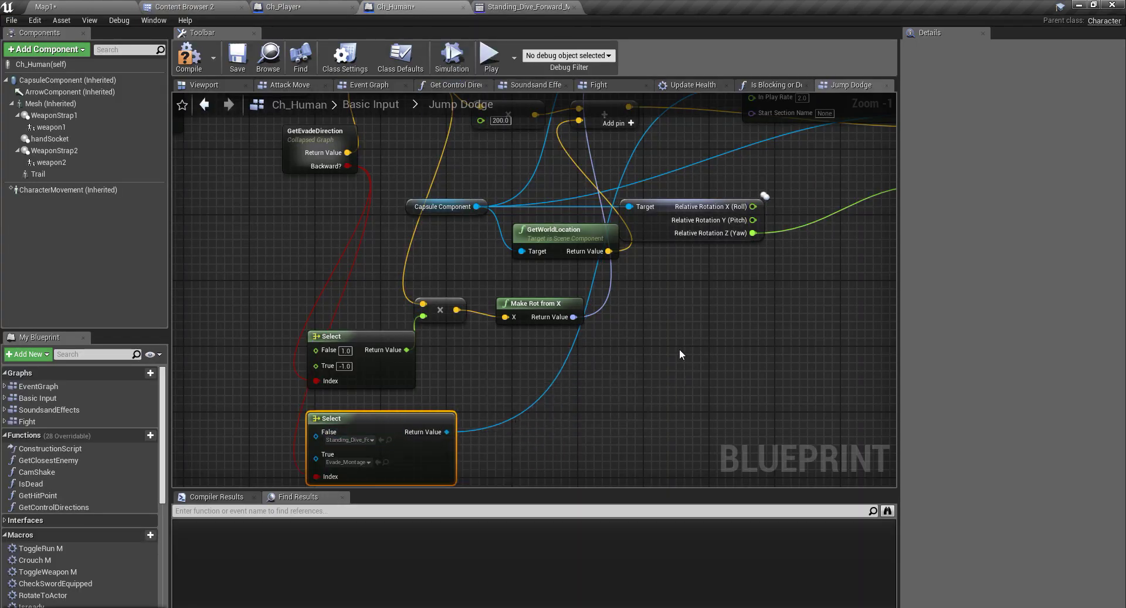
right_click_drag(726, 327, 662, 434)
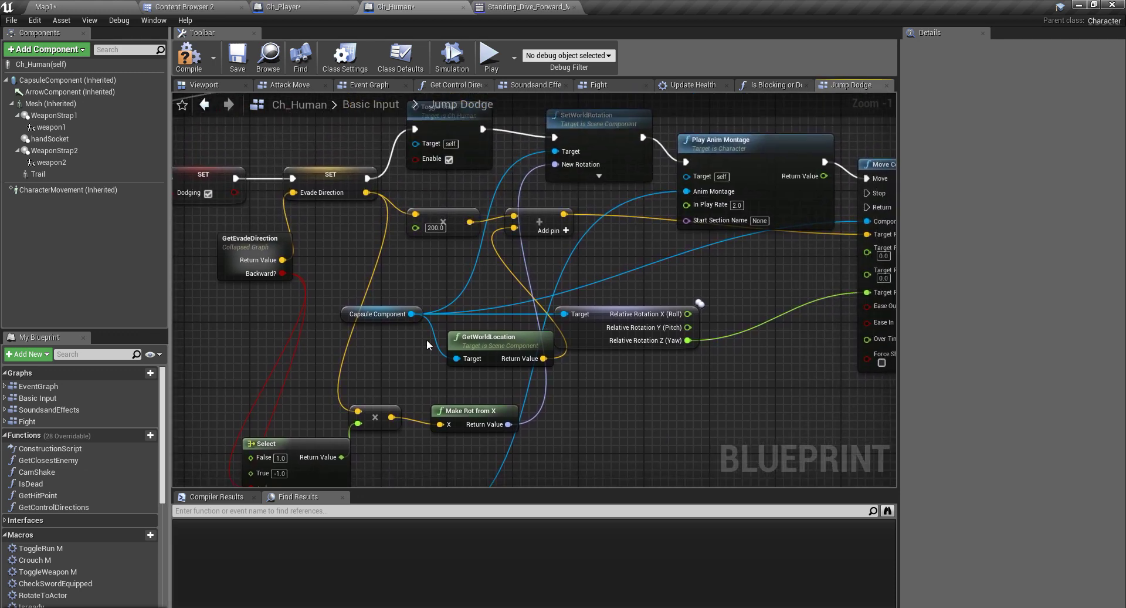
right_click_drag(490, 337, 424, 330)
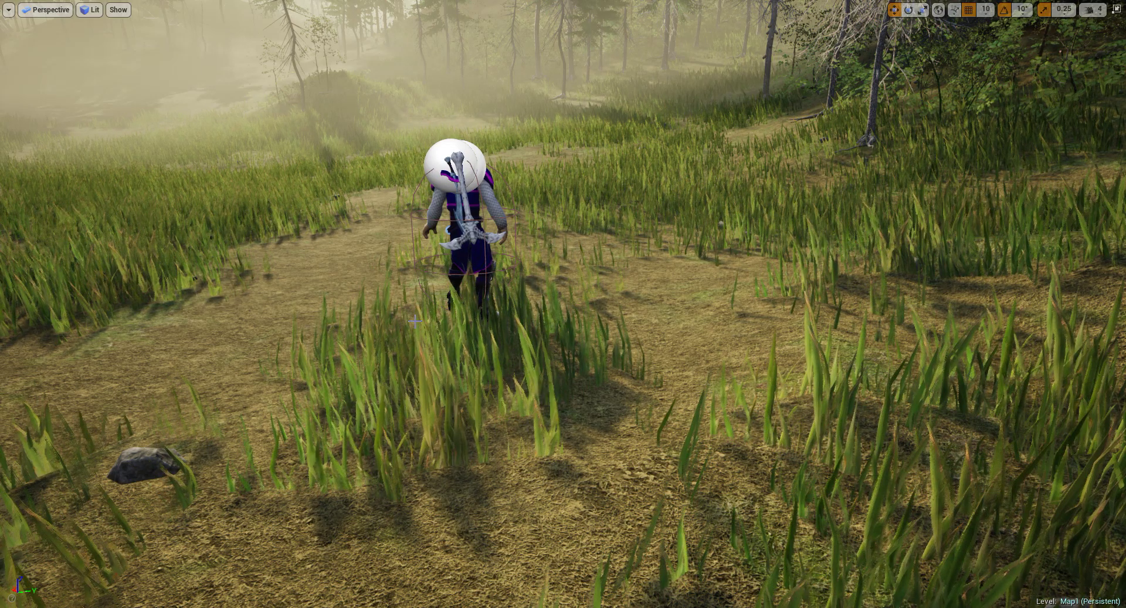
Play-test the level, moving around the enemy and dodging forward and sideways to check the dive animation
key("alt+p")
left_click(379, 343)
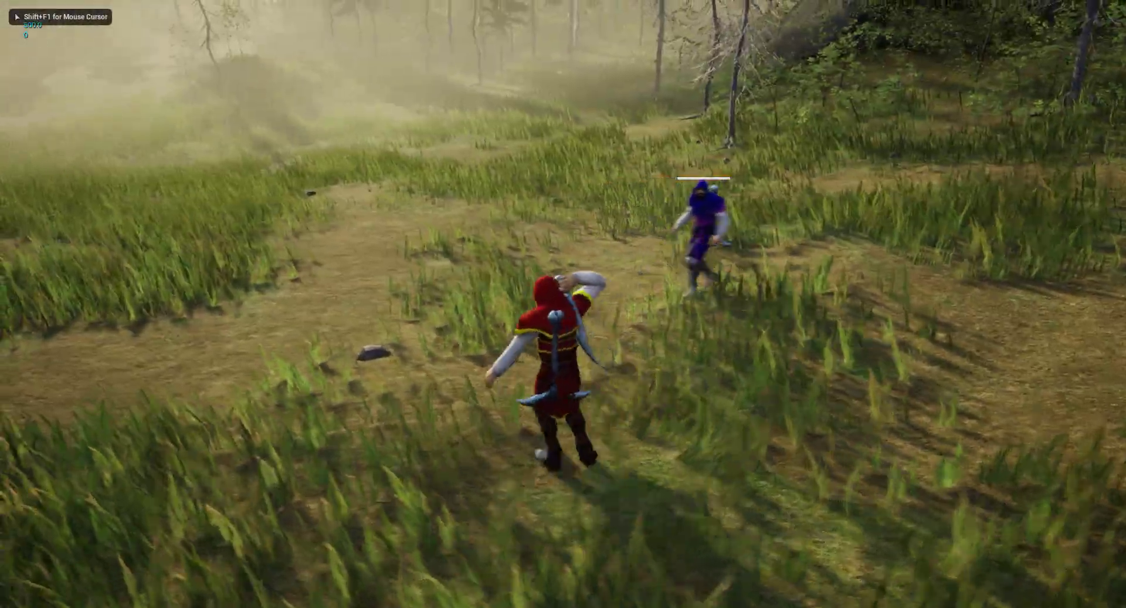
key("a")
key("w")
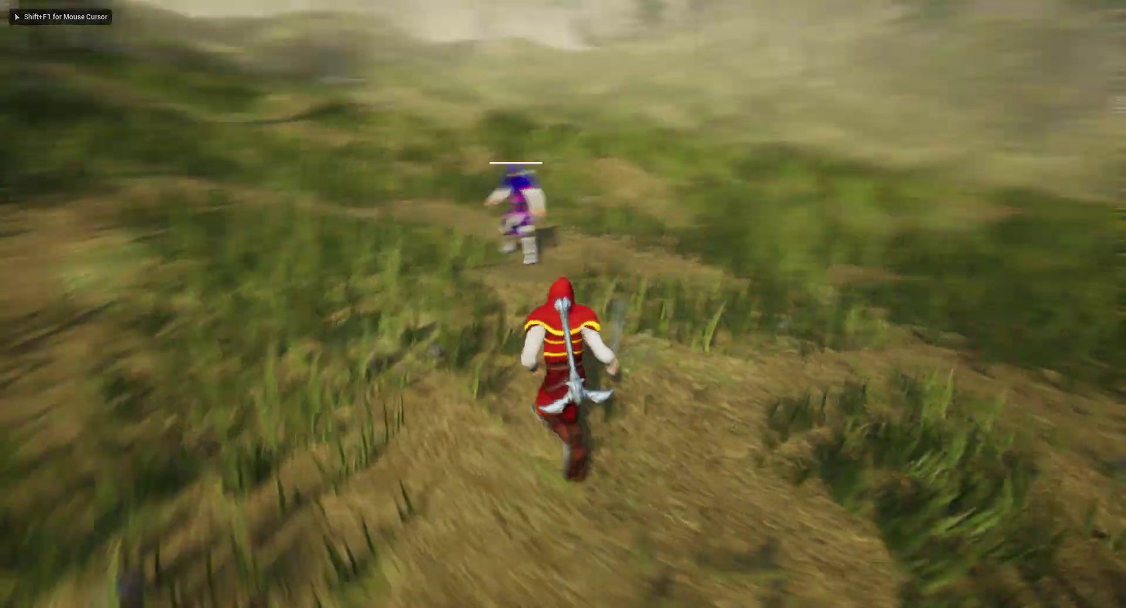
key("space")
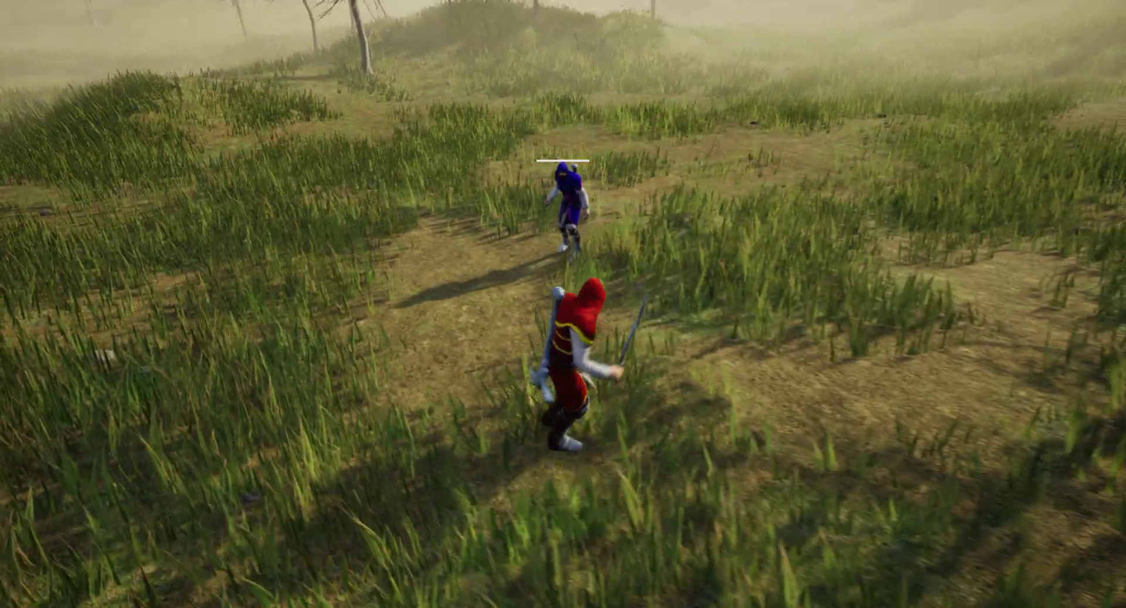
key("w")
key("space")
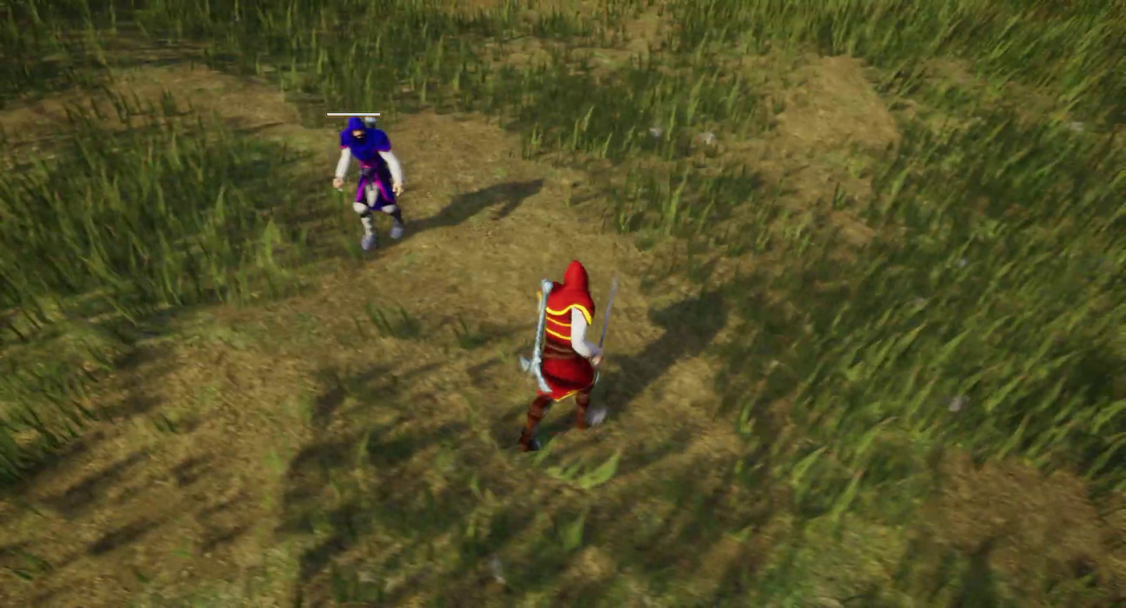
key("a")
key("w")
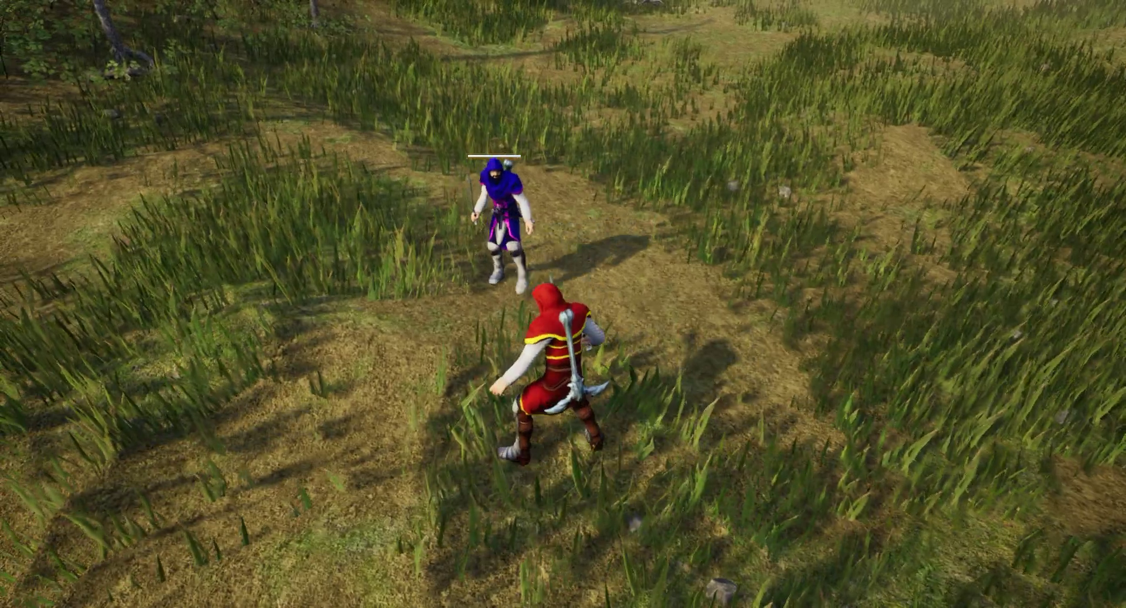
key("w")
key("a")
key("space")
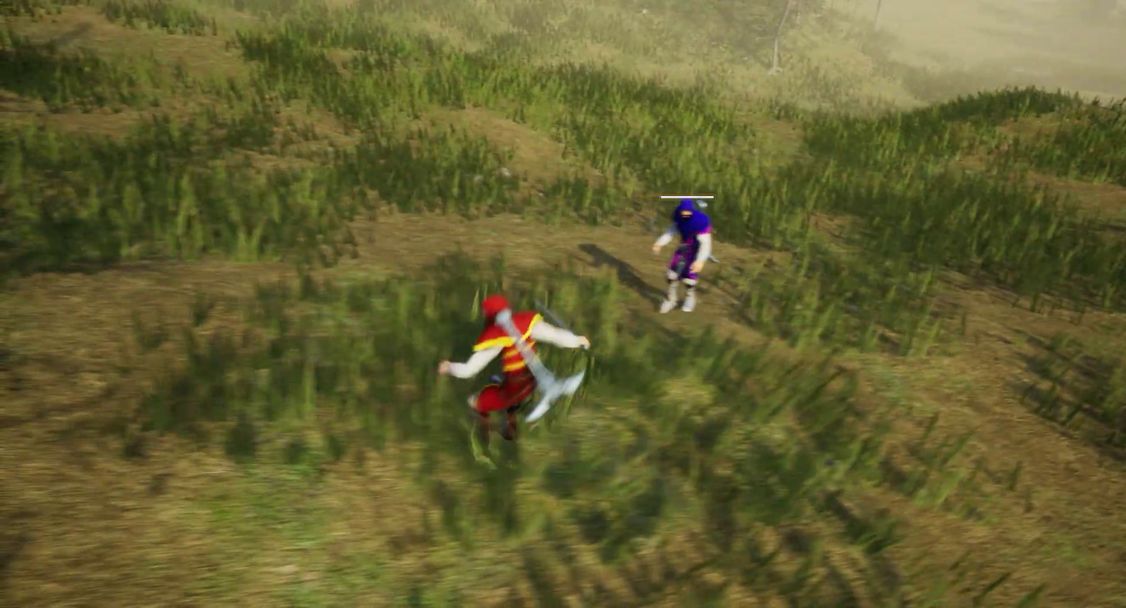
key("w")
key("space")
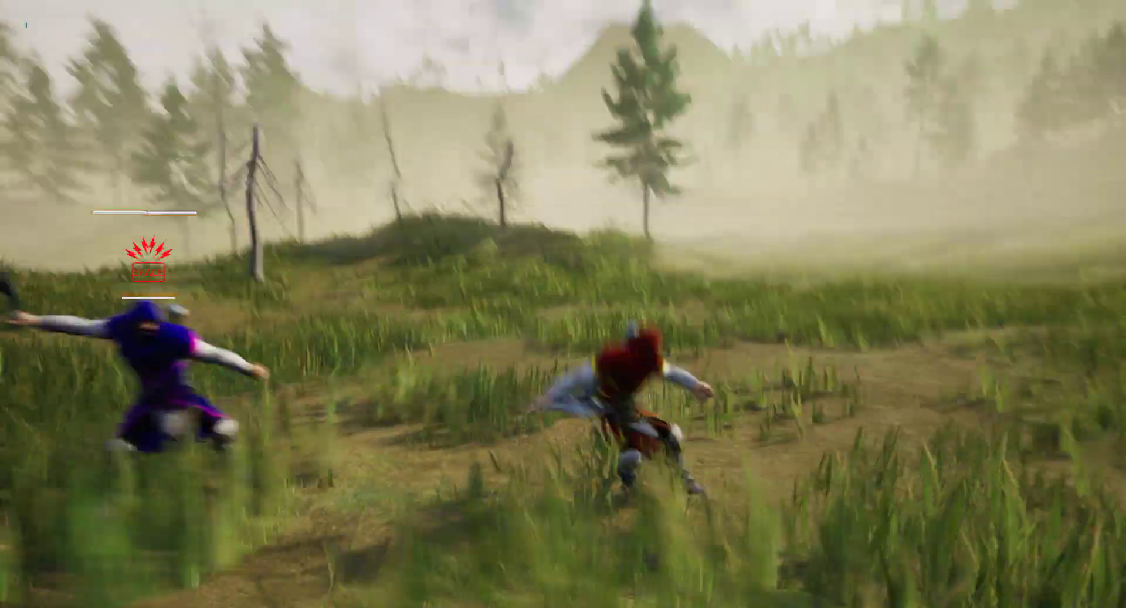
key("d")
key("space")
key("w")
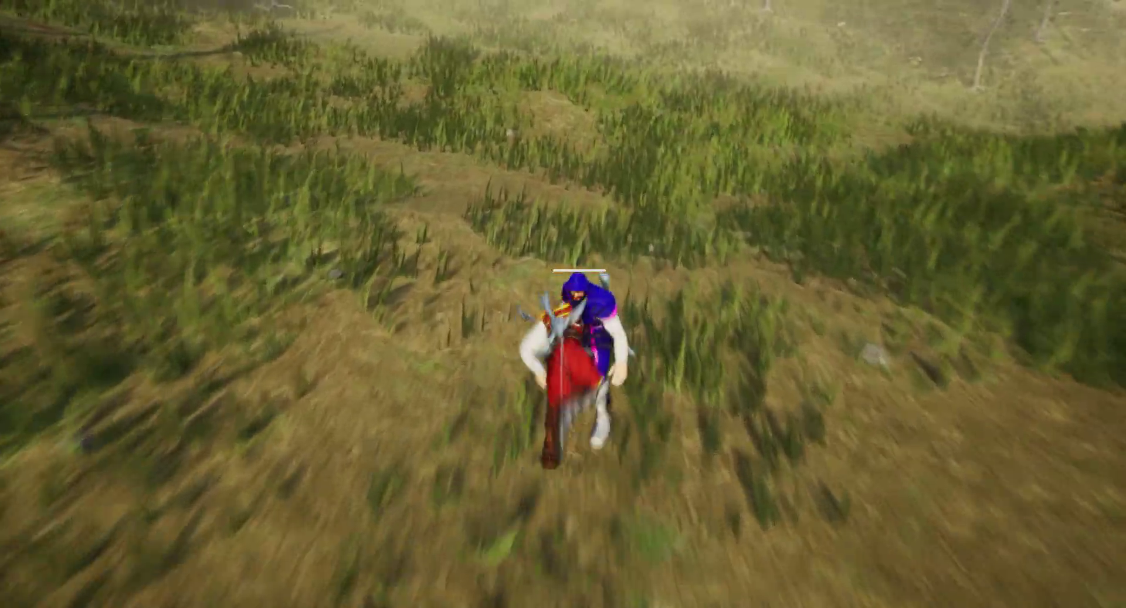
key("w")
key("space")
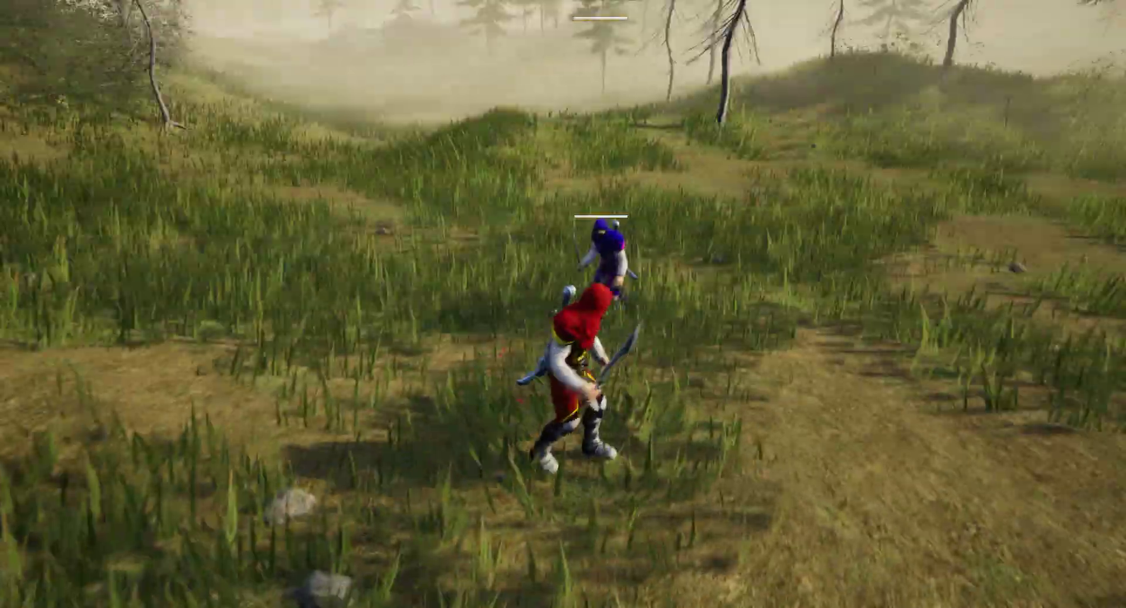
Test dodging while alternating forward and backward movement in front of the enemy, and stop the play session
key("w")
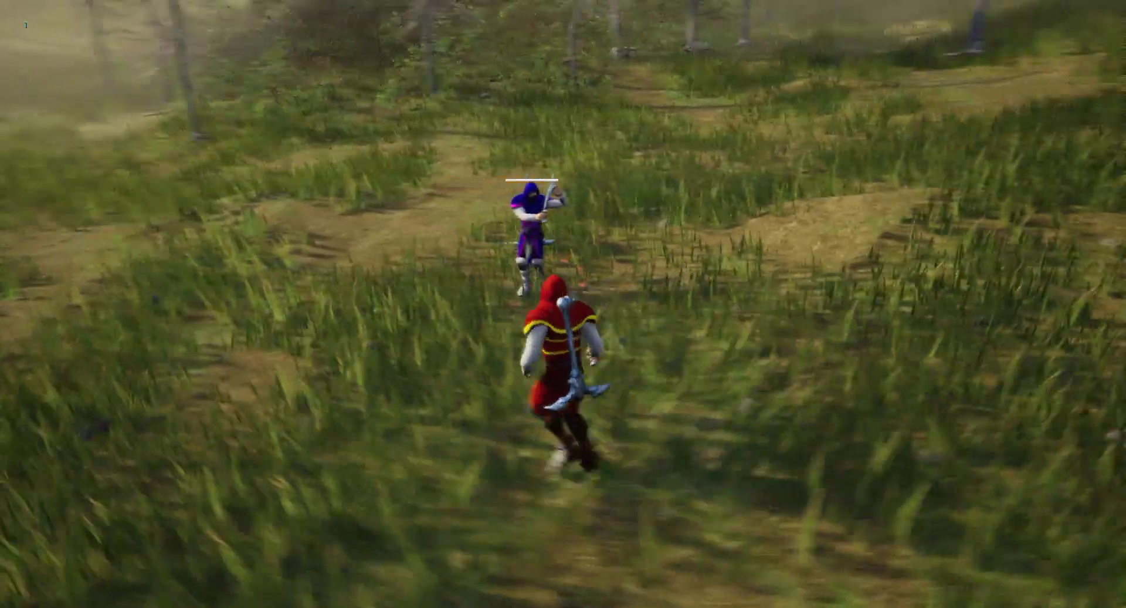
key("space")
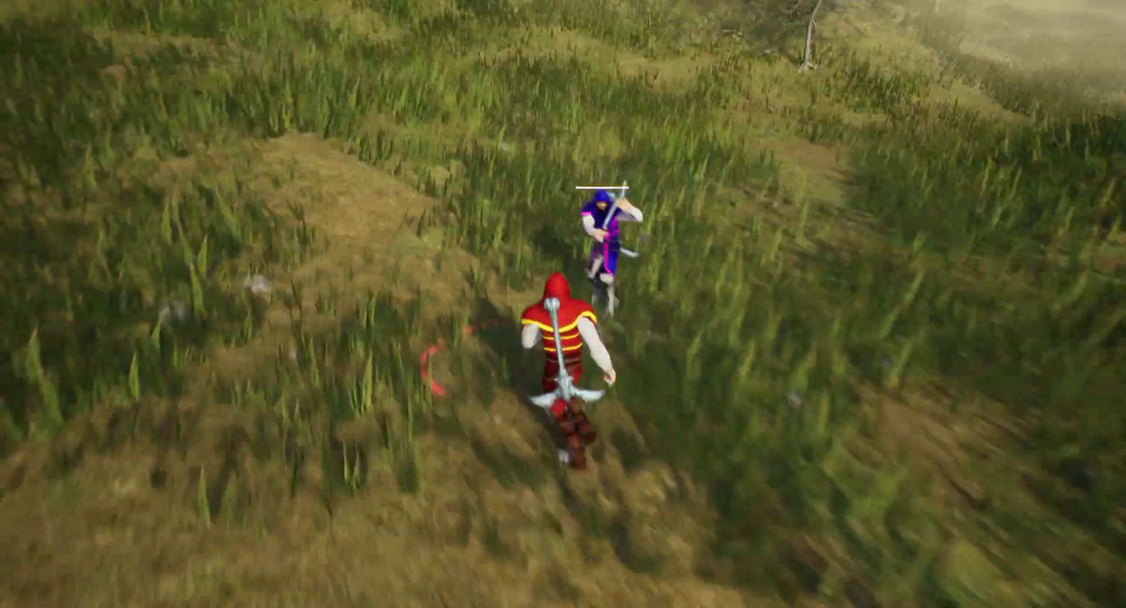
key("s")
key("w")
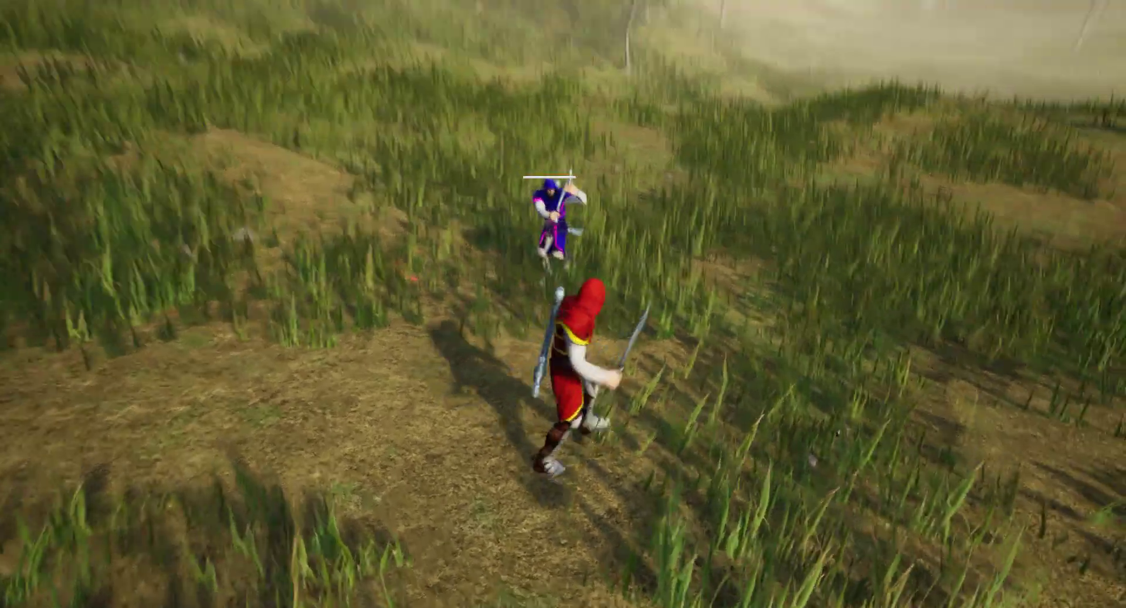
key("s")
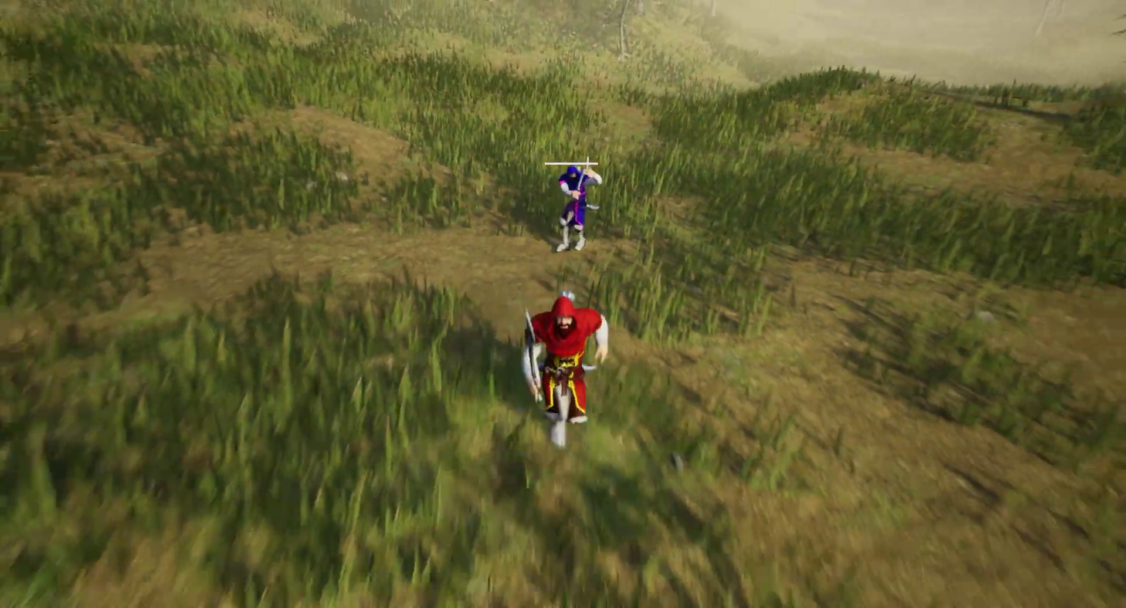
key("w")
key("s")
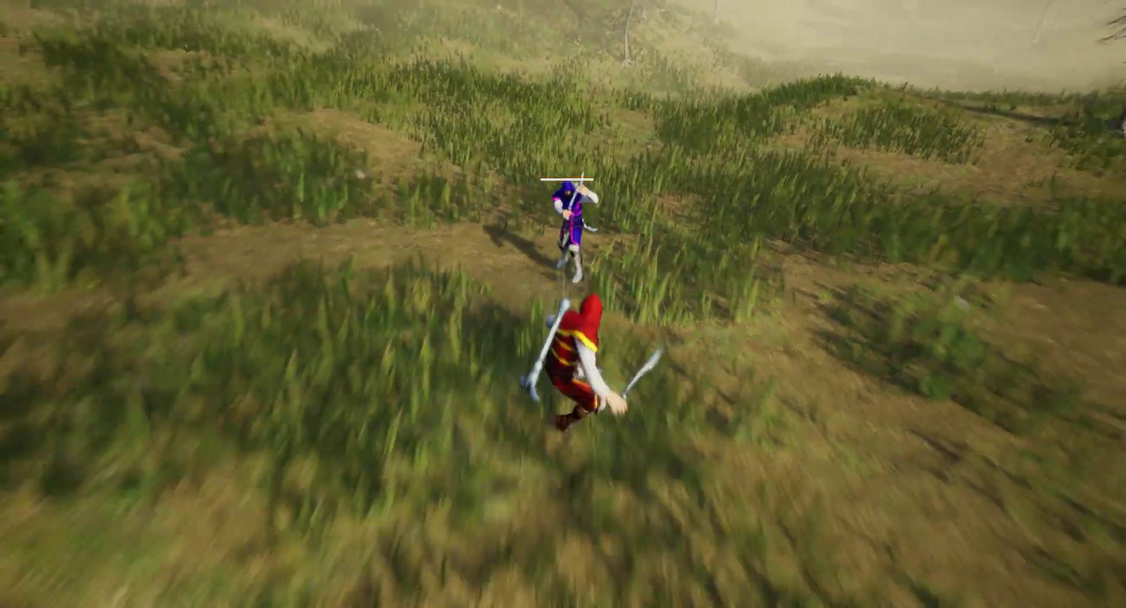
key("w")
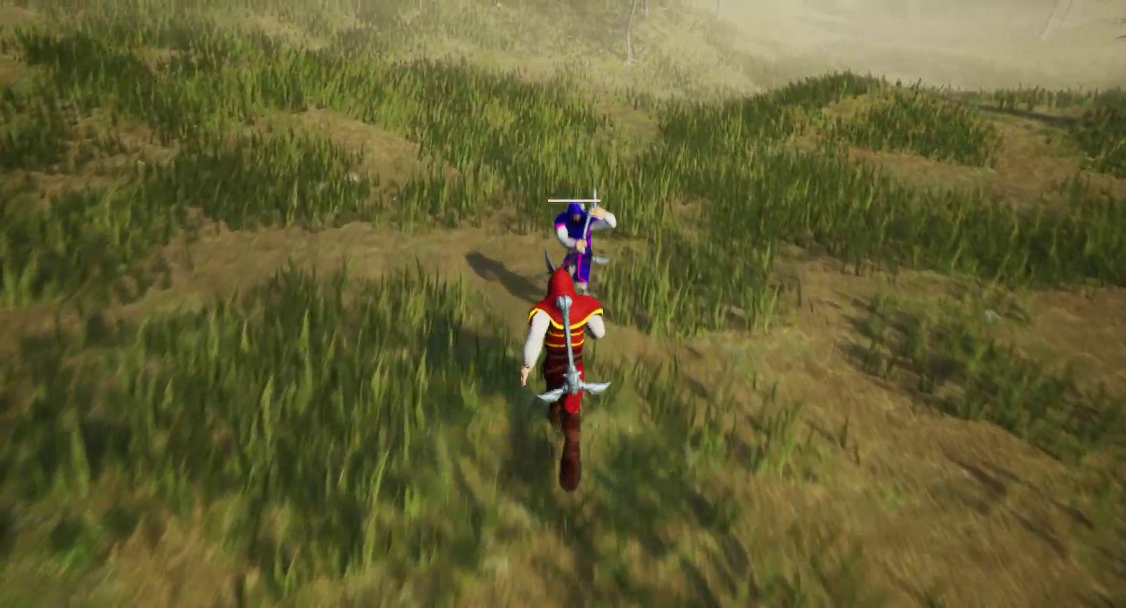
key("s")
key("w")
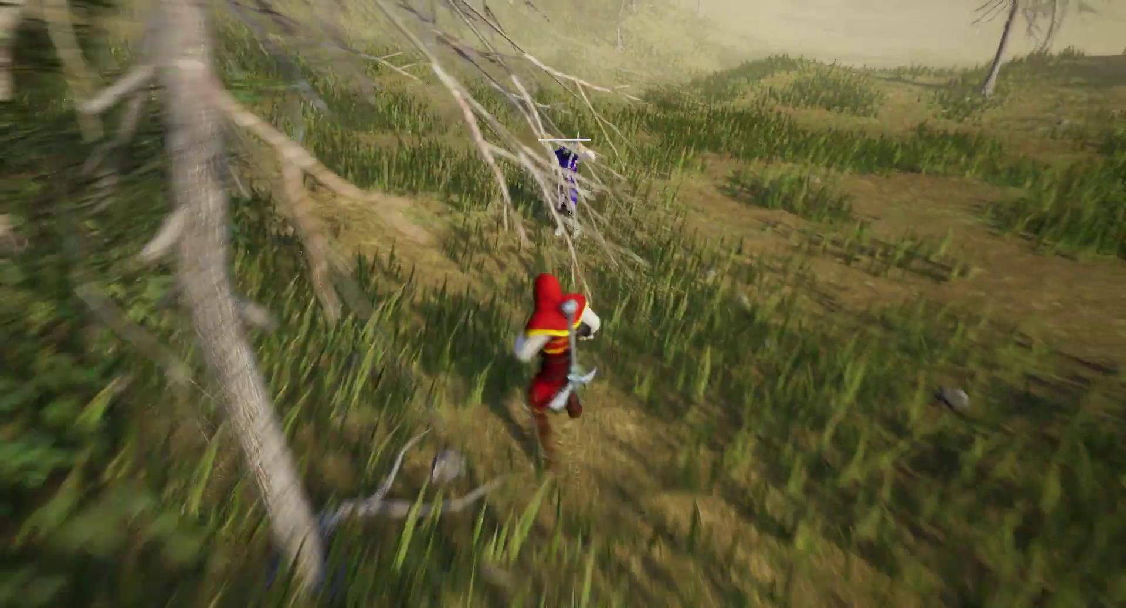
key("Escape")
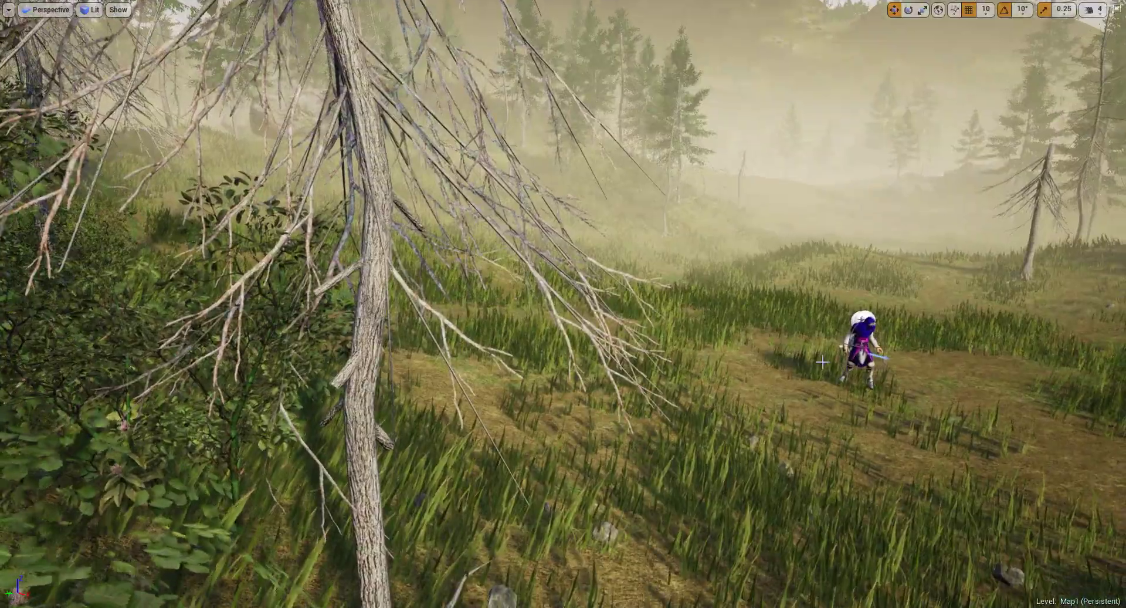
Return to the Ch_Human blueprint and open the GetEvadeDirection collapsed graph from Jump Dodge
key("F11")
left_click(424, 6)
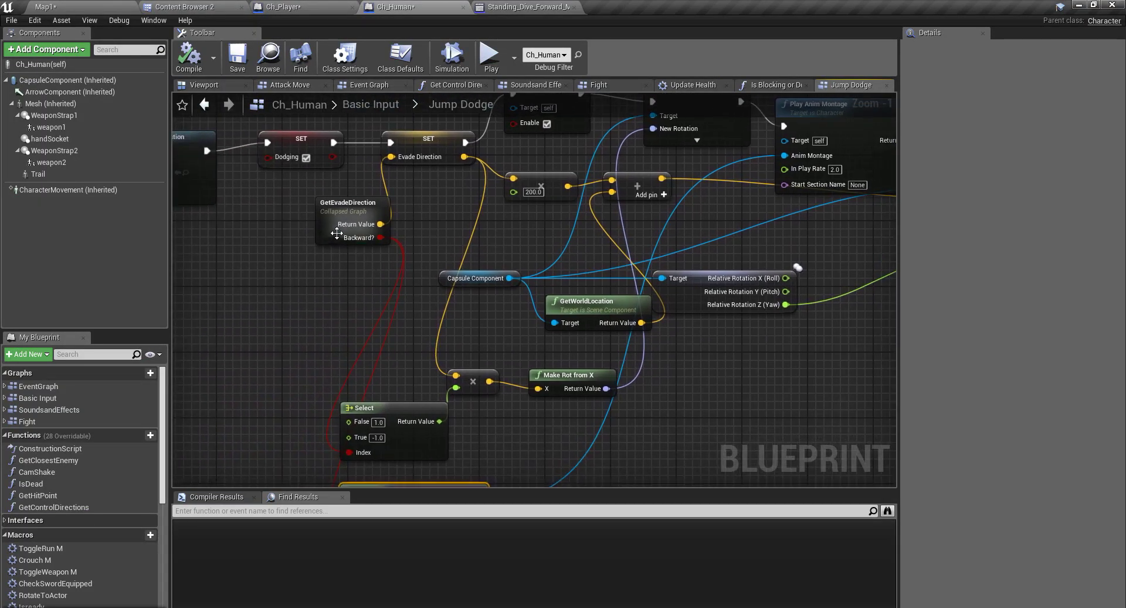
left_click(333, 235)
double_click(332, 232)
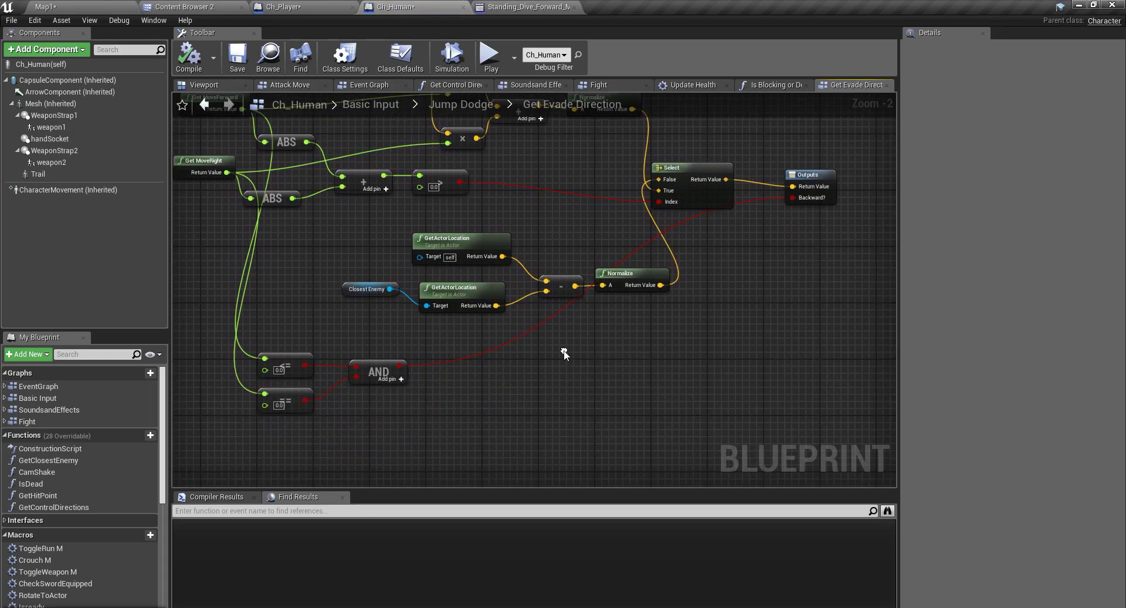
scroll(264, 278, "up", 2)
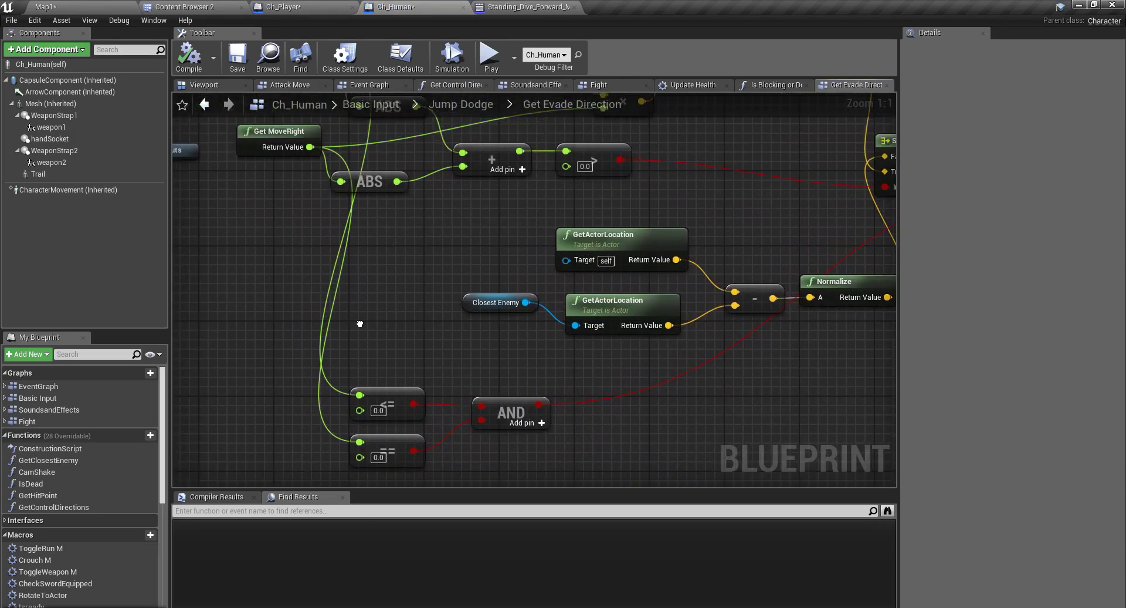
Compare Get MoveForward with 0.0 using an Equal (float) node, connect its result to AND's first input in place of <=, and compile
left_click_drag(311, 146, 360, 378)
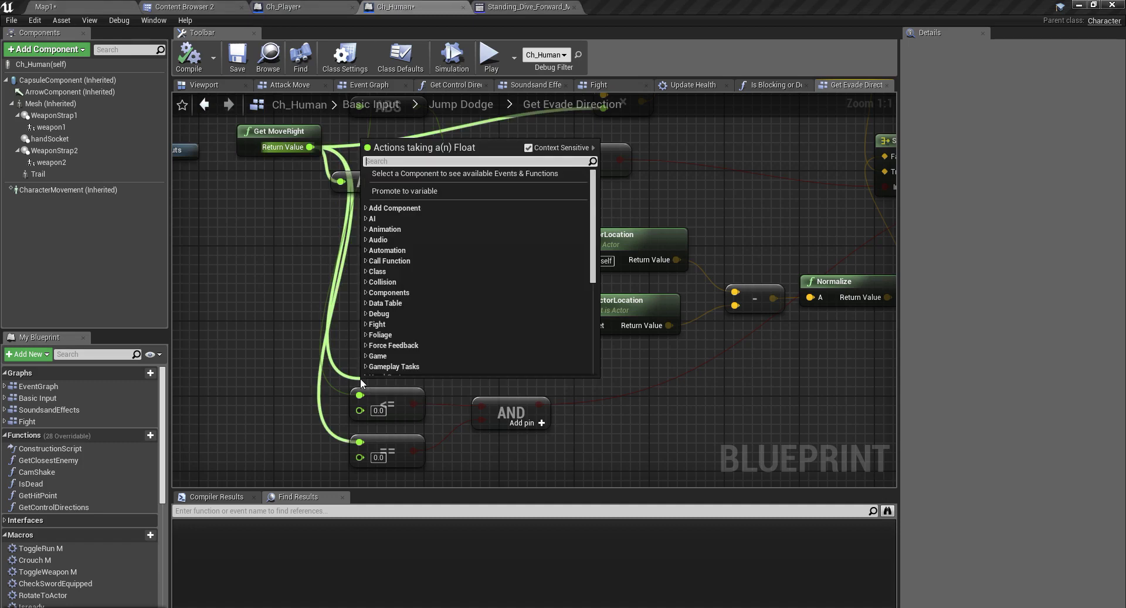
left_click(220, 352)
right_click_drag(396, 342, 414, 459)
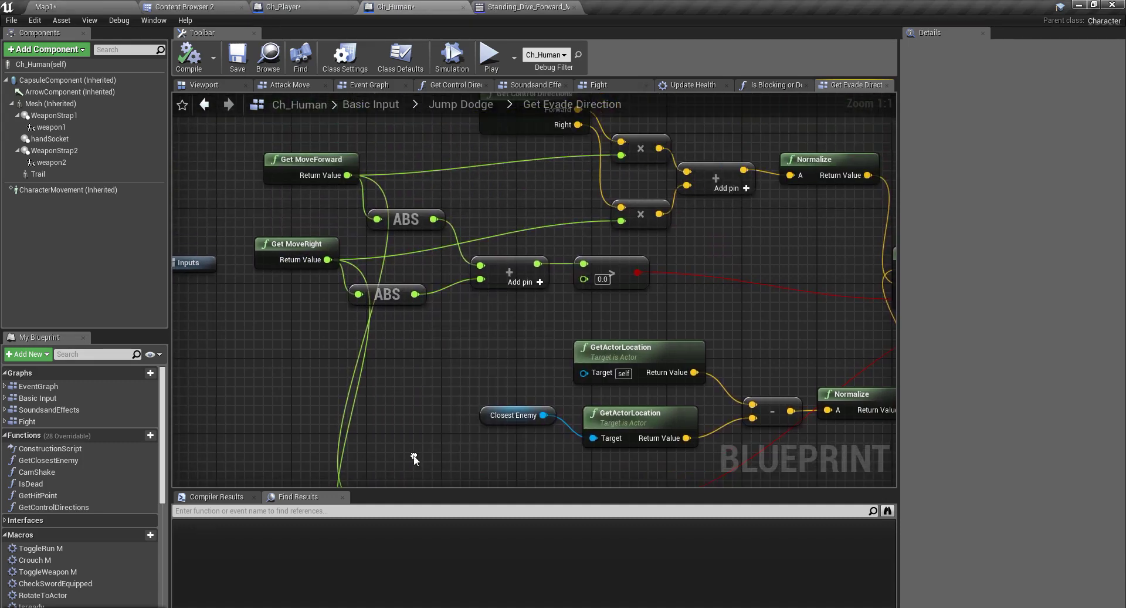
right_click_drag(396, 386, 388, 369)
left_click_drag(339, 159, 358, 250)
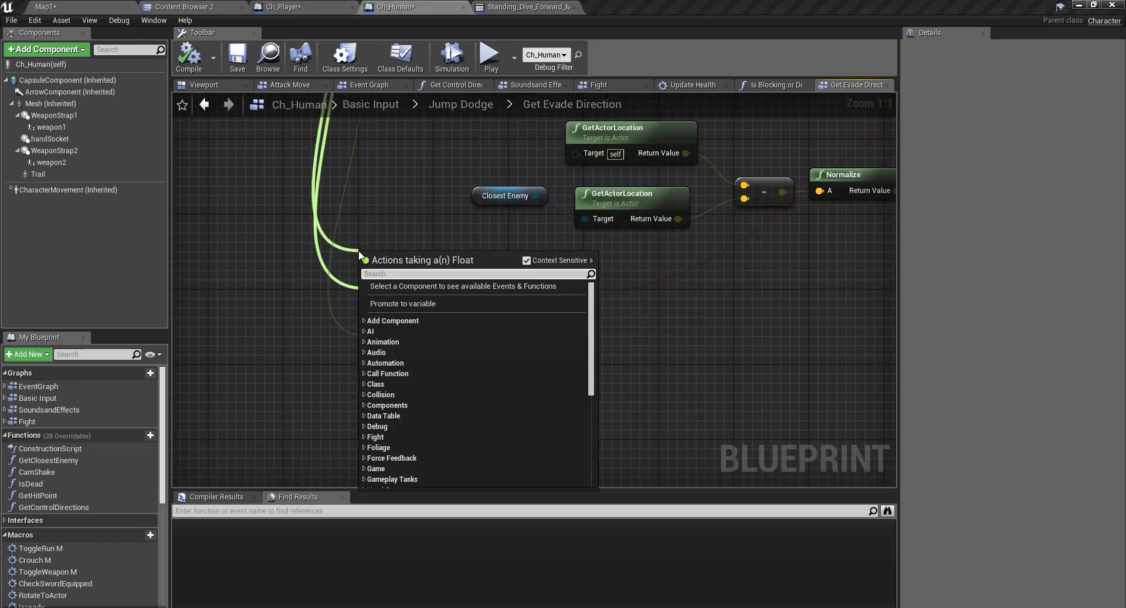
type("=")
key("Up")
key("Up")
key("Up")
key("Up")
key("Up")
key("Up")
key("Up")
key("Up")
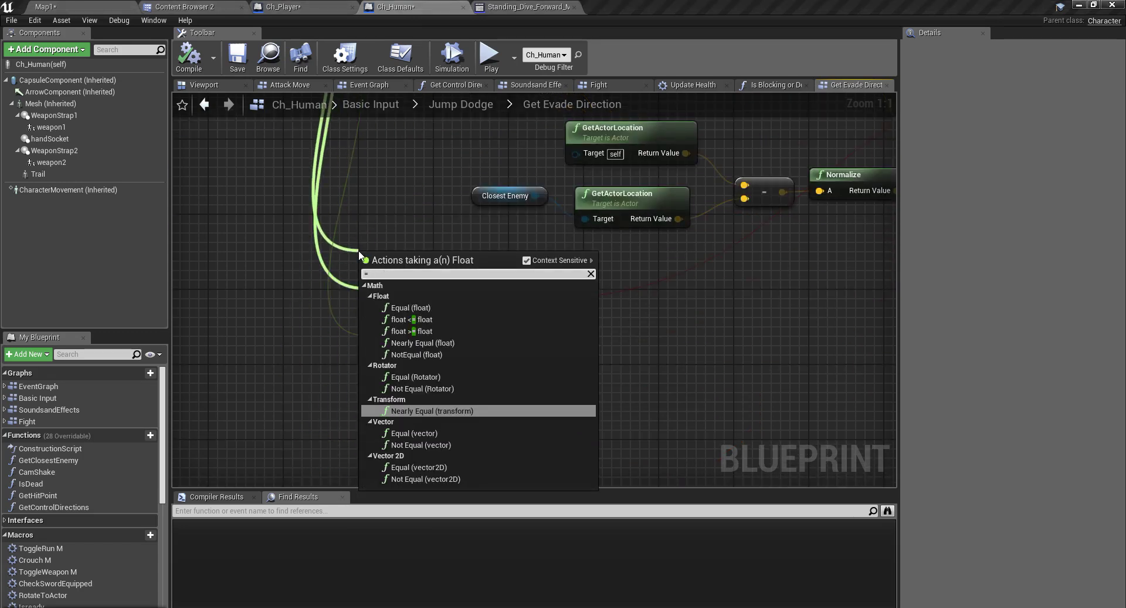
key("Escape")
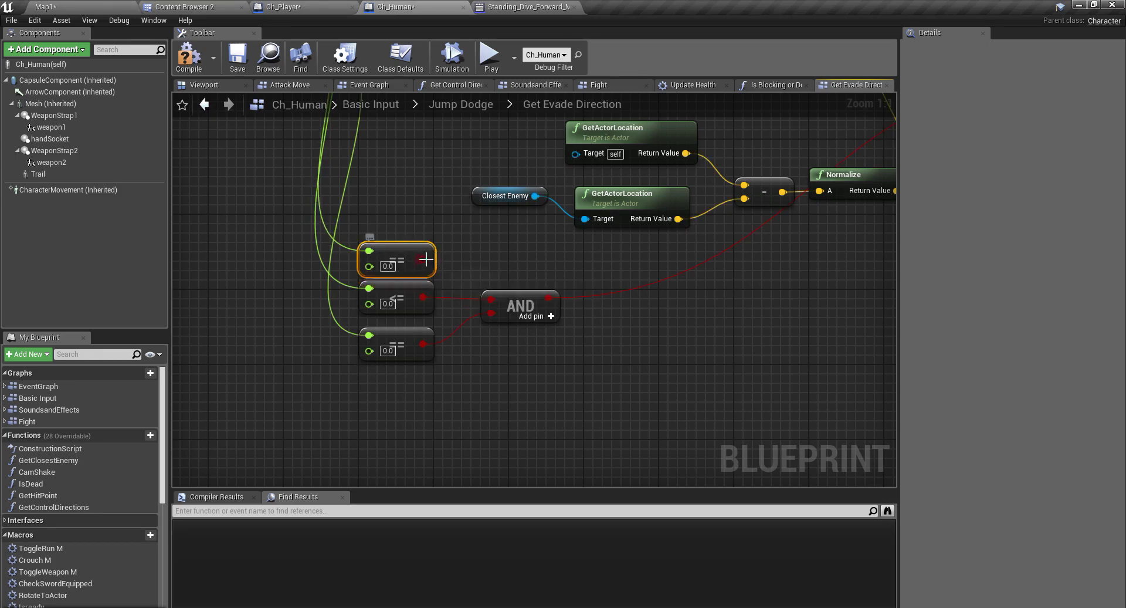
left_click_drag(423, 259, 491, 300)
left_click(188, 57)
Play-test the revised backward check in Map1 at full screen, approaching the enemy and dodging while moving forward and backward
left_click(45, 7)
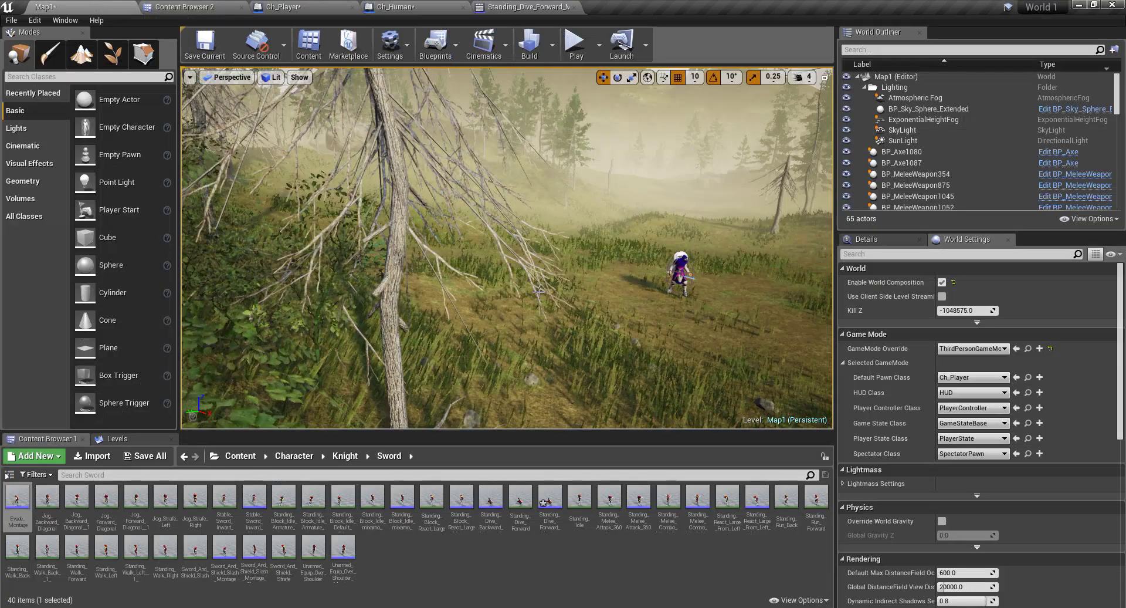
key("F11")
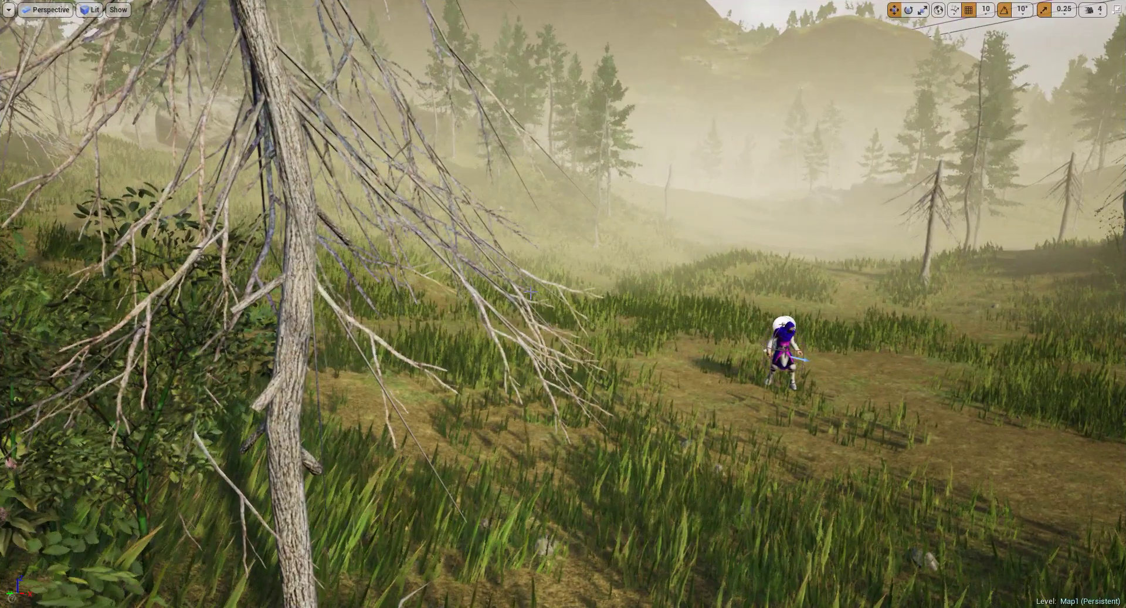
key("alt+p")
key("w")
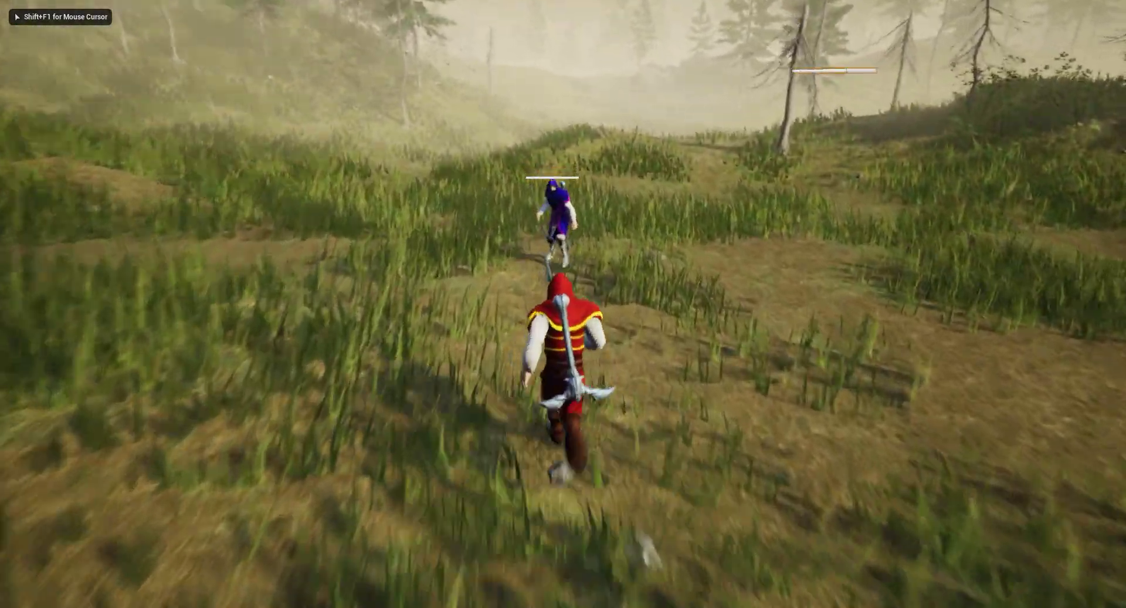
key("s")
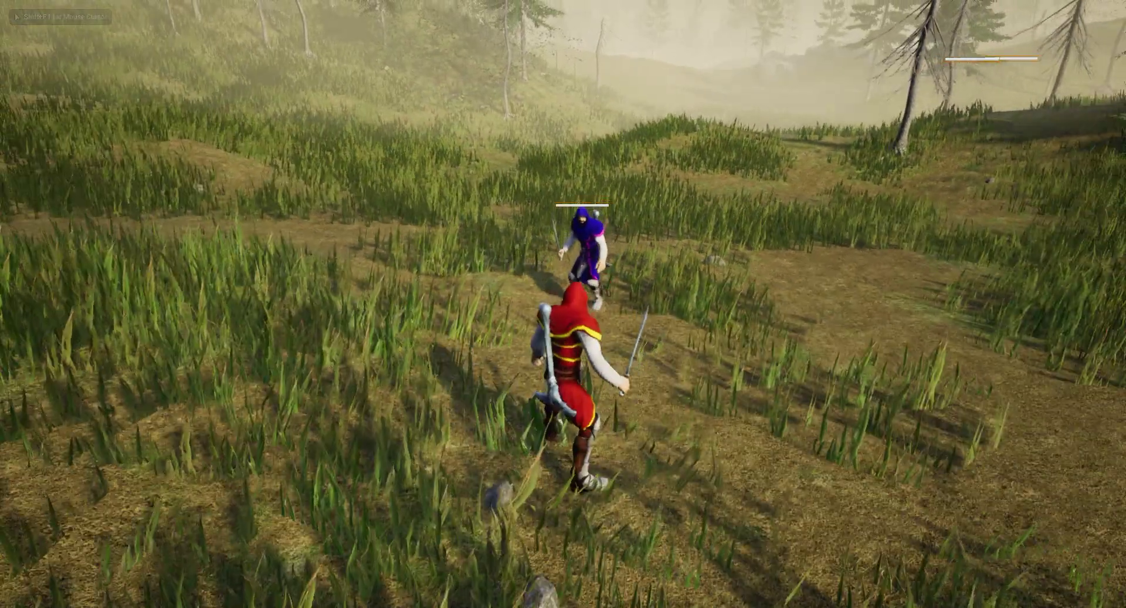
key("space")
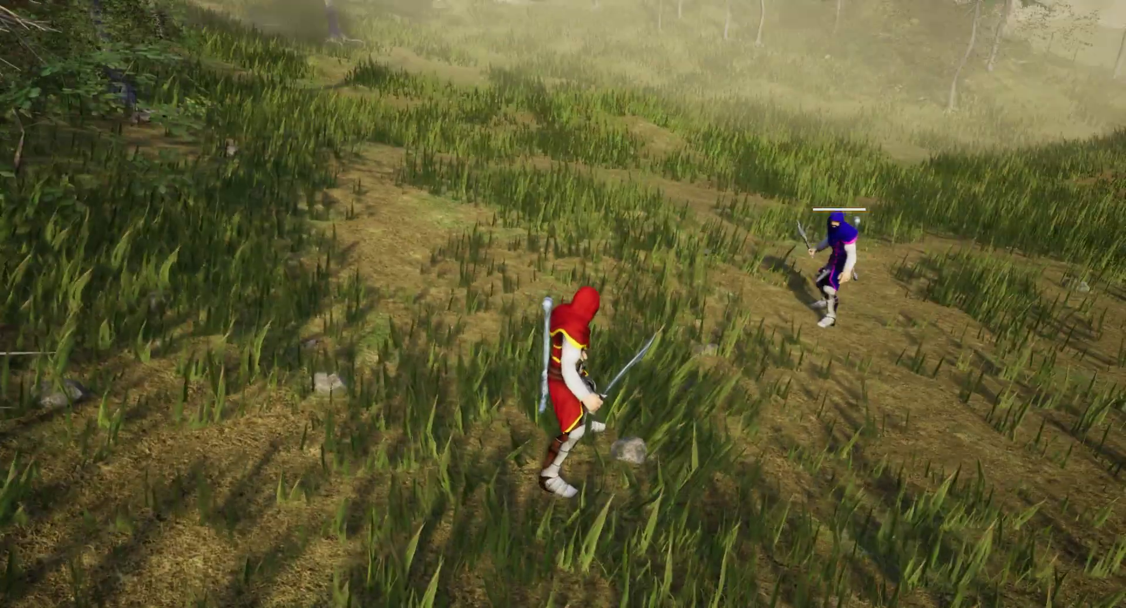
key("w")
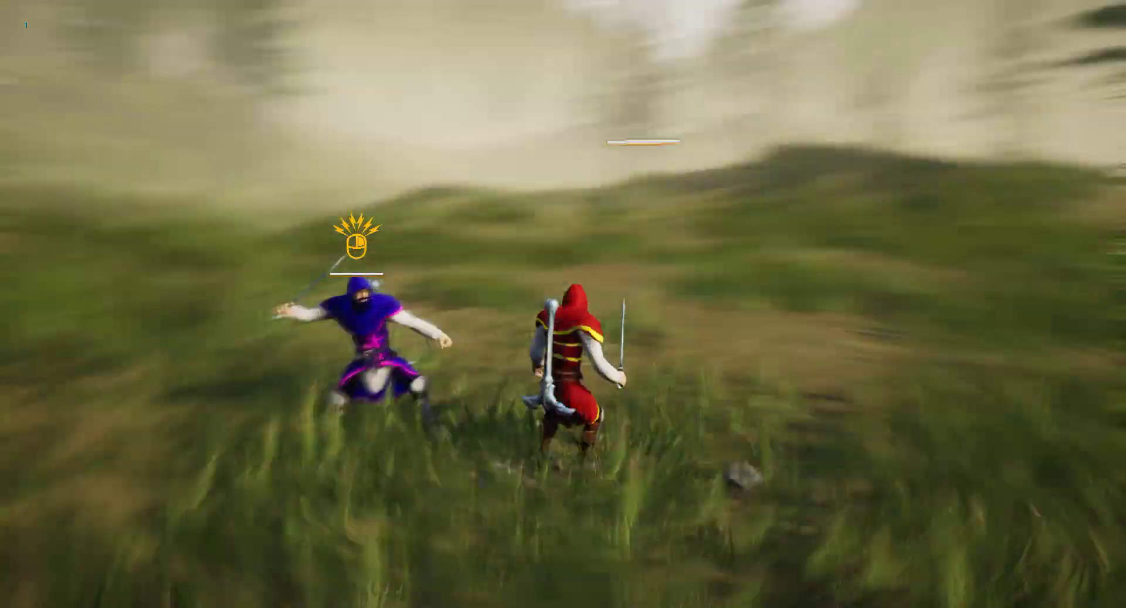
key("w")
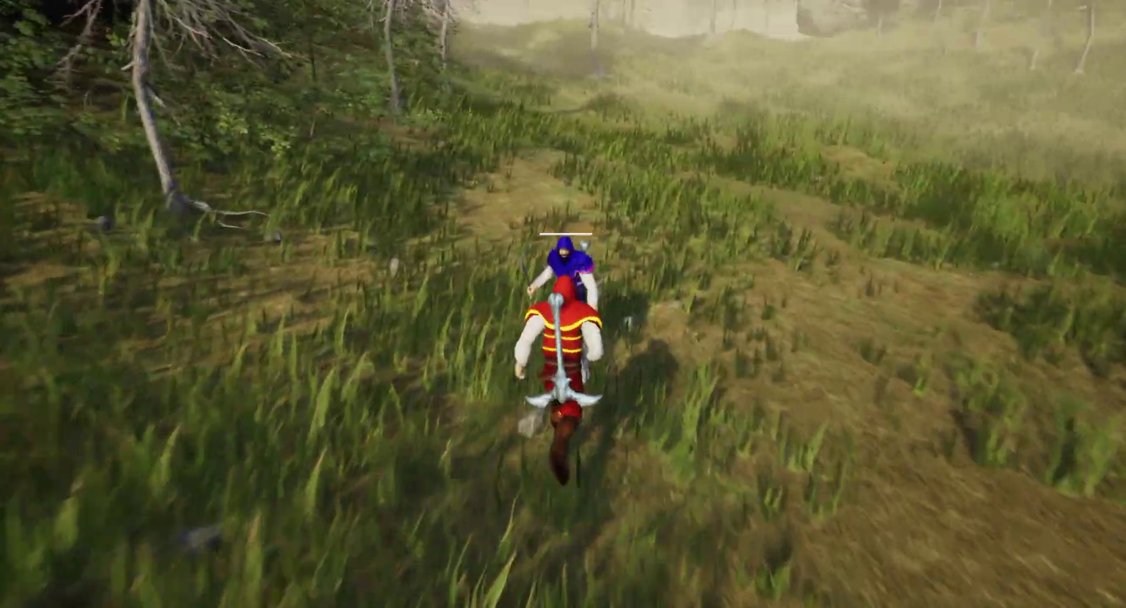
key("space")
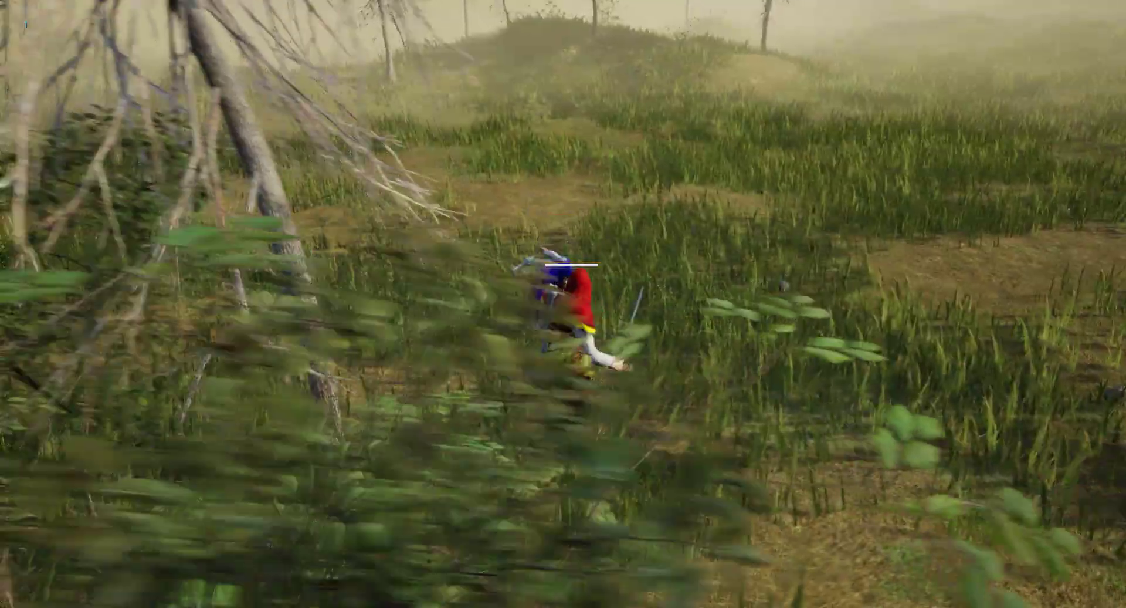
key("w")
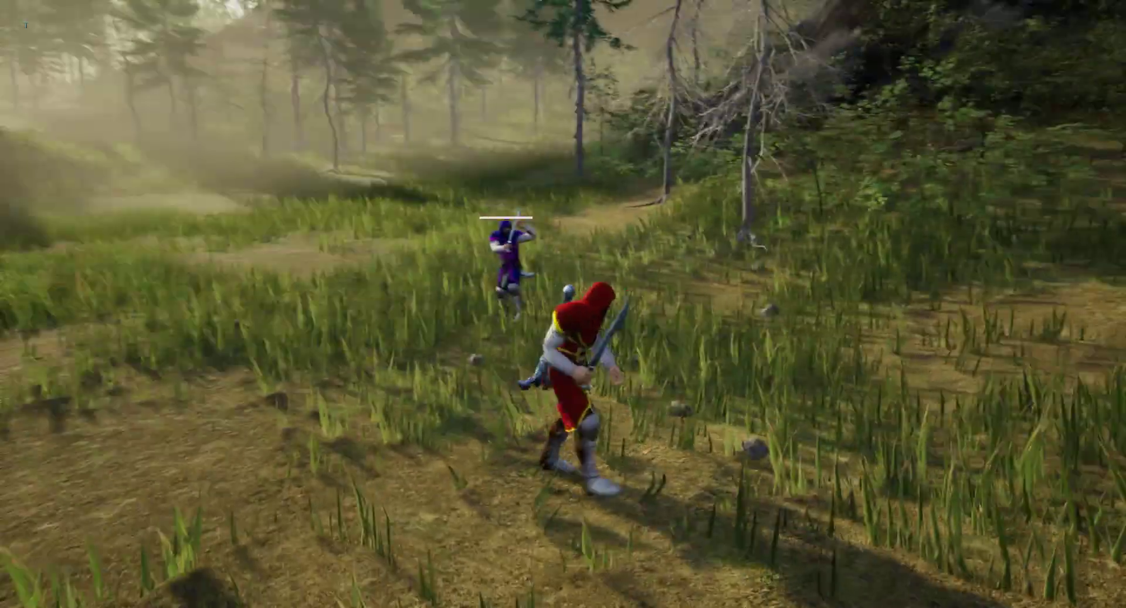
key("w")
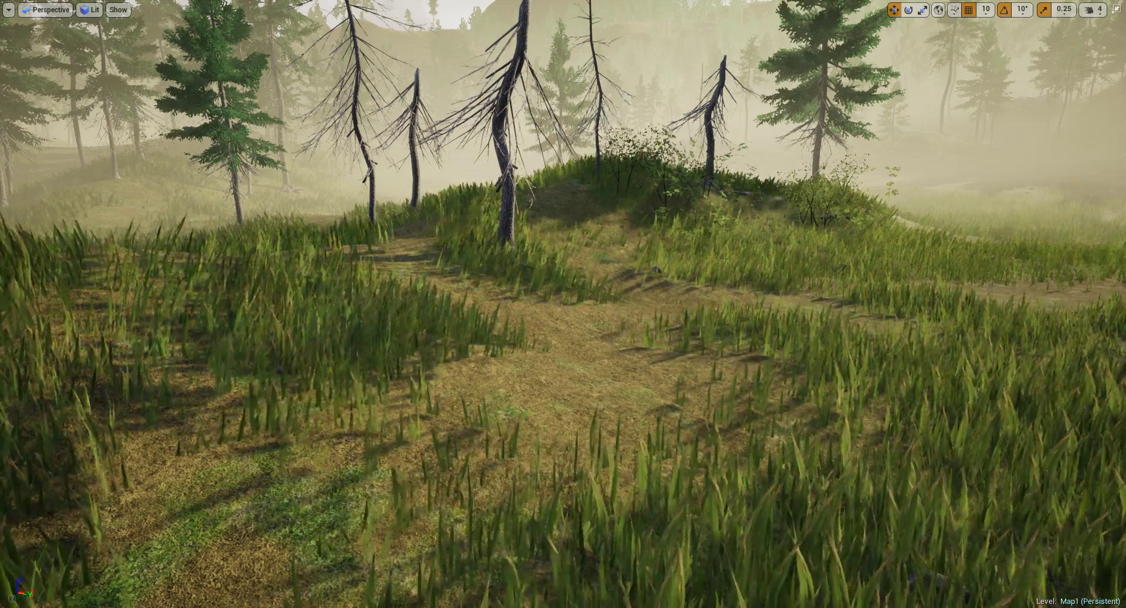
Inspect the enemy character in the level viewport from behind and from the side
right_click_drag(361, 312, 380, 328)
key("w")
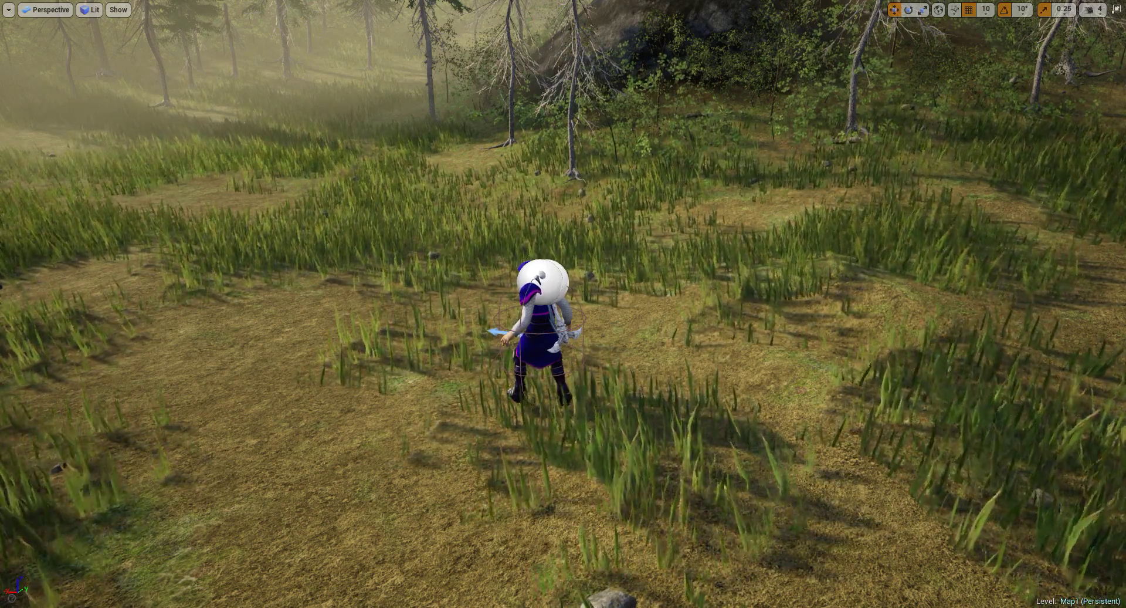
key("a")
right_click_drag(602, 336, 800, 338)
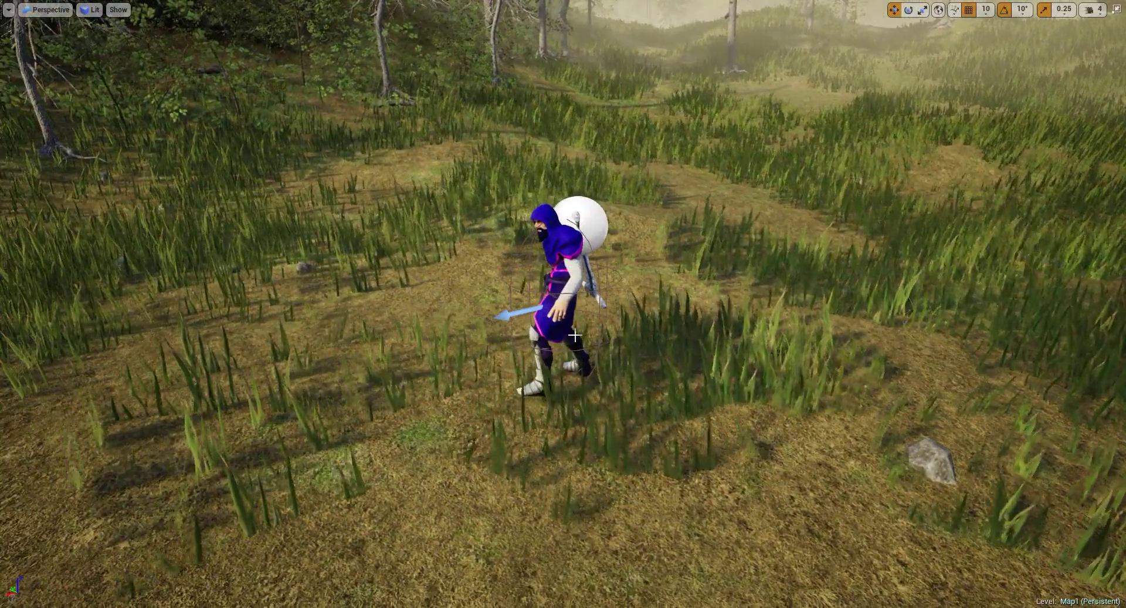
middle_click_drag(575, 335, 560, 311)
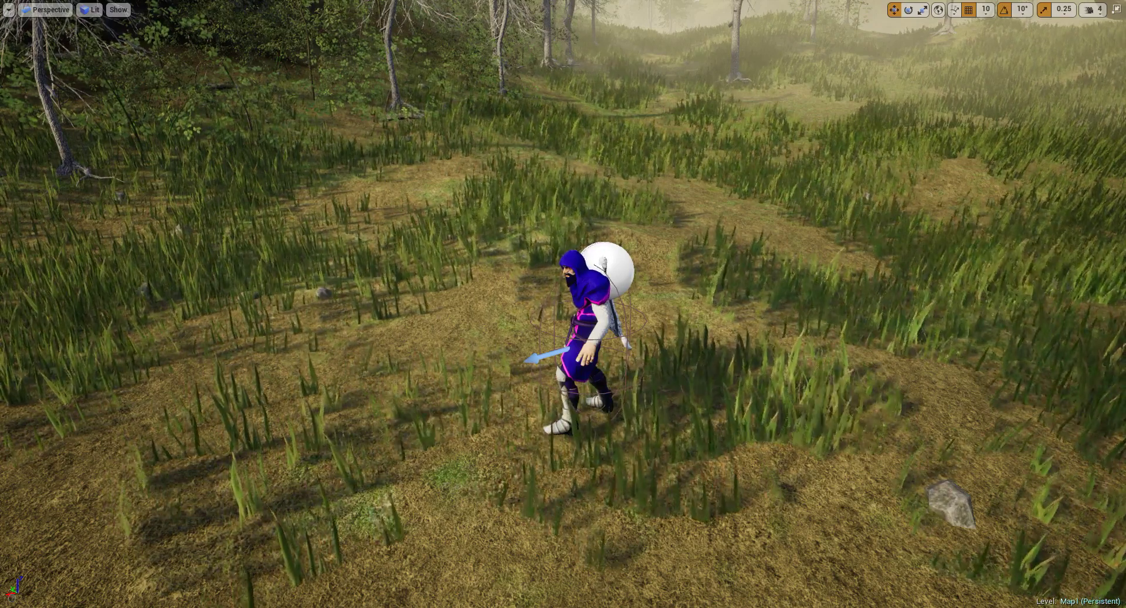
right_click_drag(526, 375, 564, 377)
middle_click_drag(526, 375, 476, 376)
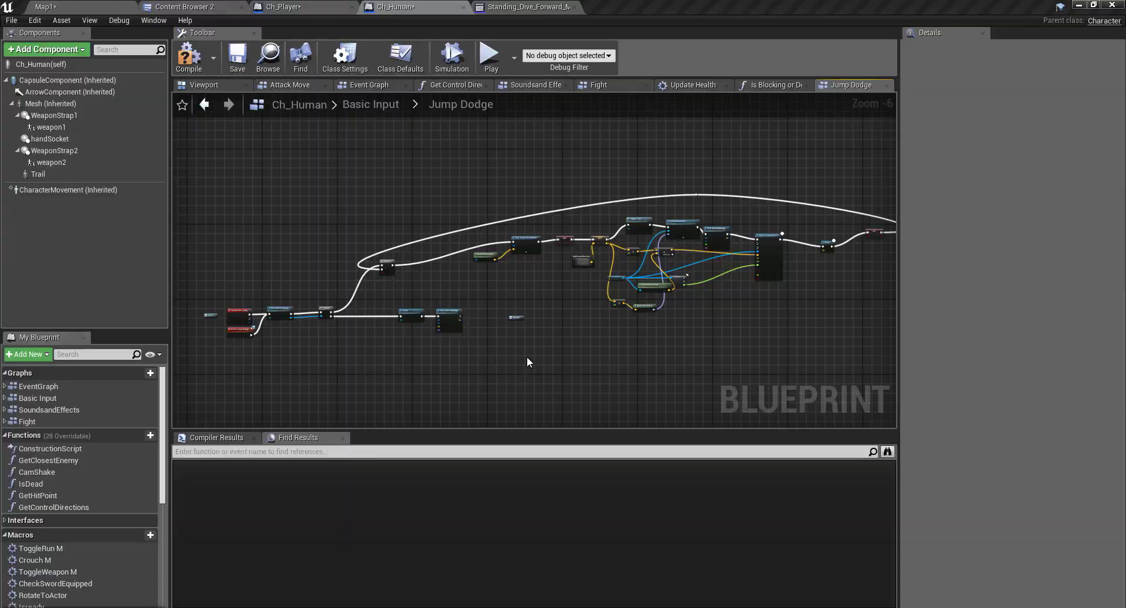
Review the Jump Dodge graph, tracing how the evade direction feeds SetWorldRotation, Play Anim Montage and Move Component To
scroll(528, 359, "up", 3)
right_click_drag(706, 350, 482, 409)
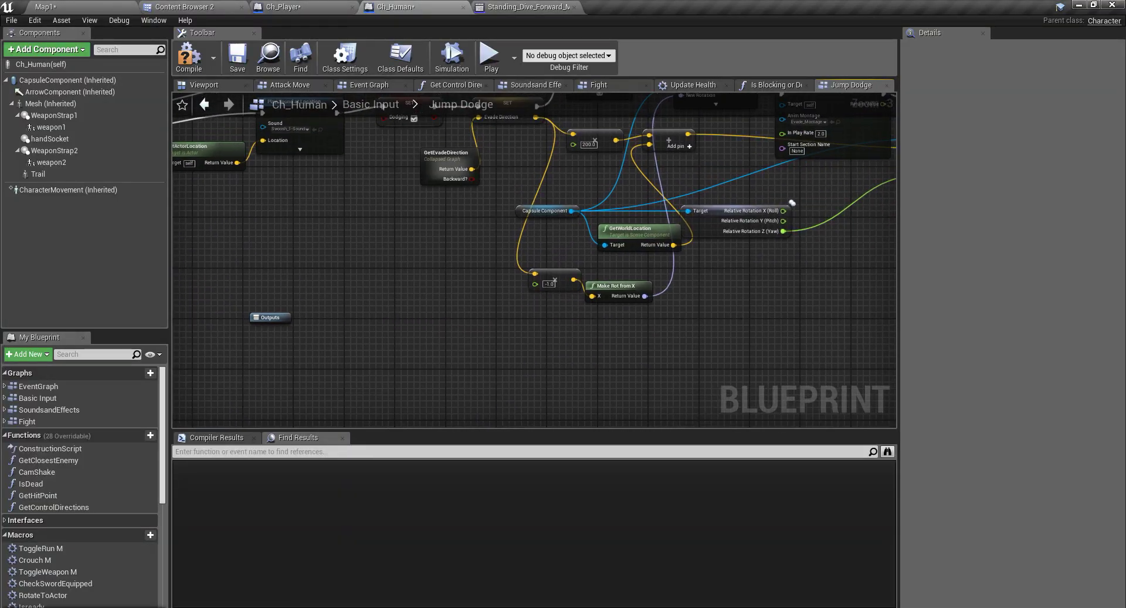
right_click_drag(742, 317, 549, 412)
scroll(561, 384, "up", 2)
right_click_drag(741, 325, 541, 364)
scroll(615, 322, "up", 1)
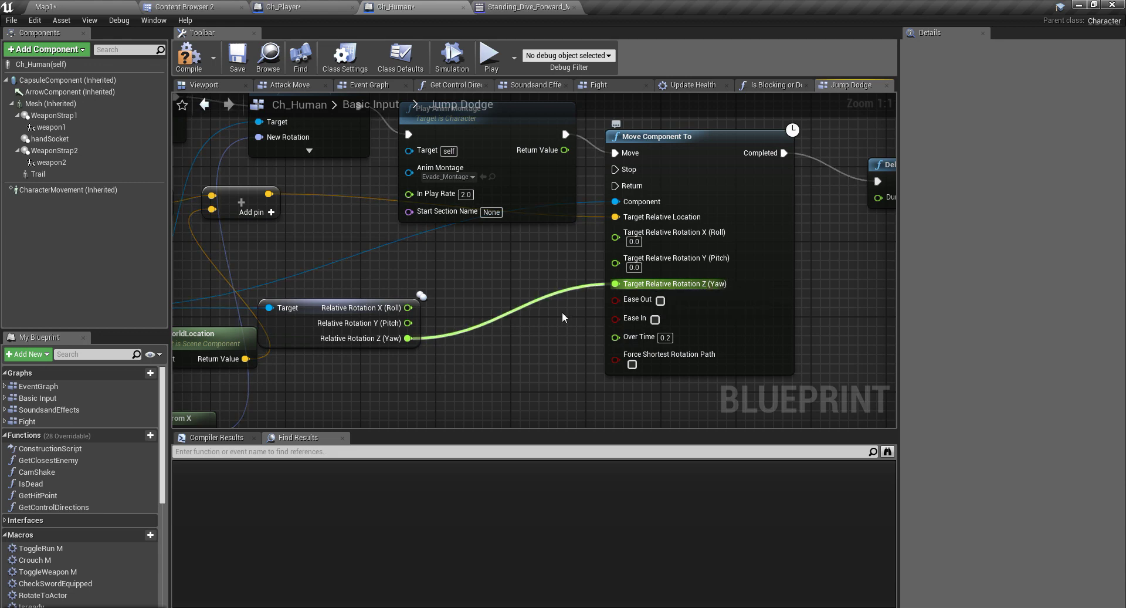
right_click_drag(562, 311, 631, 329)
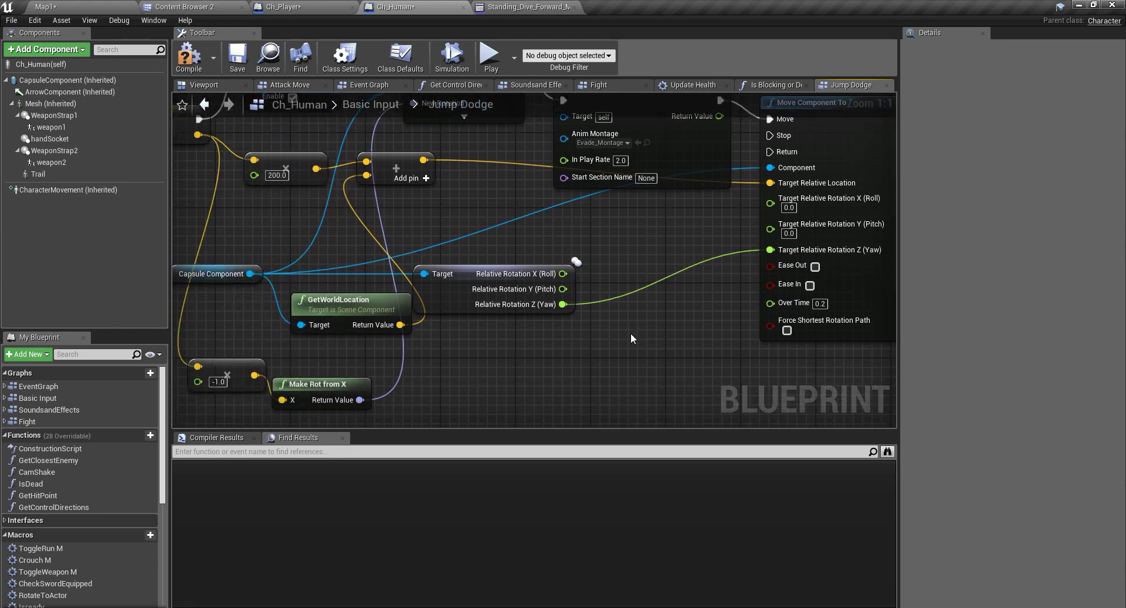
right_click_drag(485, 358, 571, 382)
scroll(746, 323, "down", 2)
scroll(663, 354, "up", 2)
right_click_drag(667, 353, 809, 427)
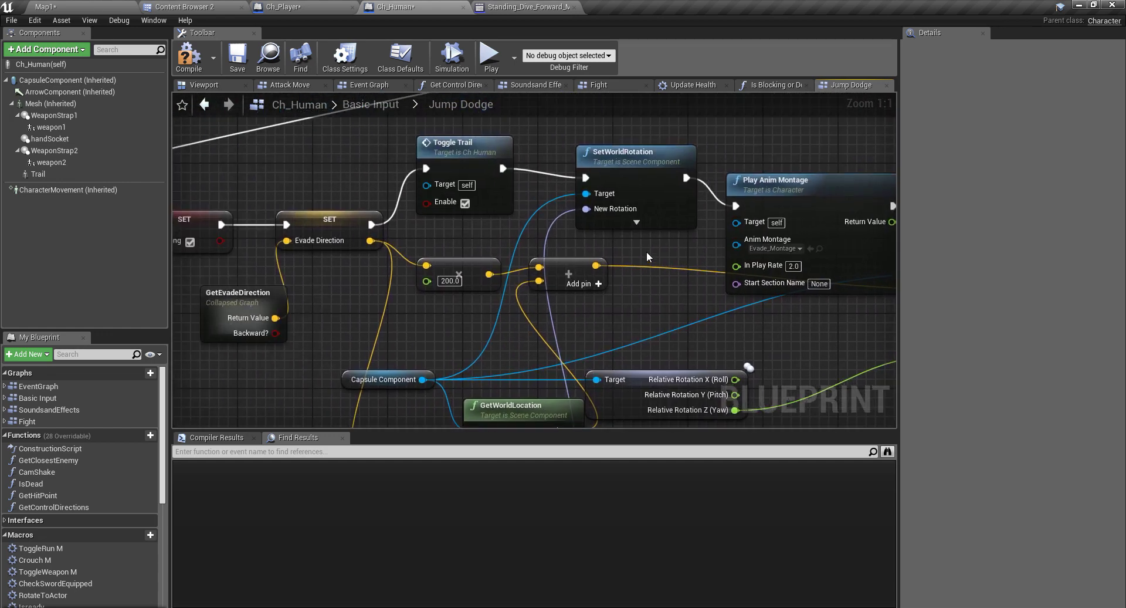
right_click_drag(646, 254, 650, 246)
right_click_drag(615, 206, 666, 132)
Reposition the -1.0 multiply node beside Make Rot from X and enlarge the graph area of the Jump Dodge blueprint
left_click_drag(428, 326, 412, 348)
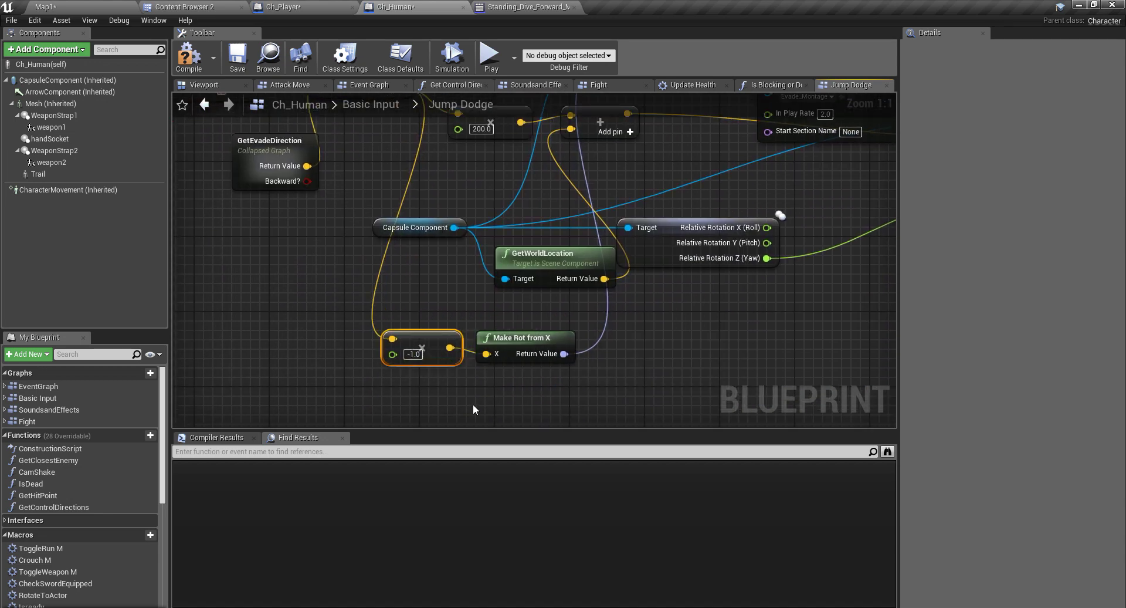
right_click_drag(546, 202, 437, 361)
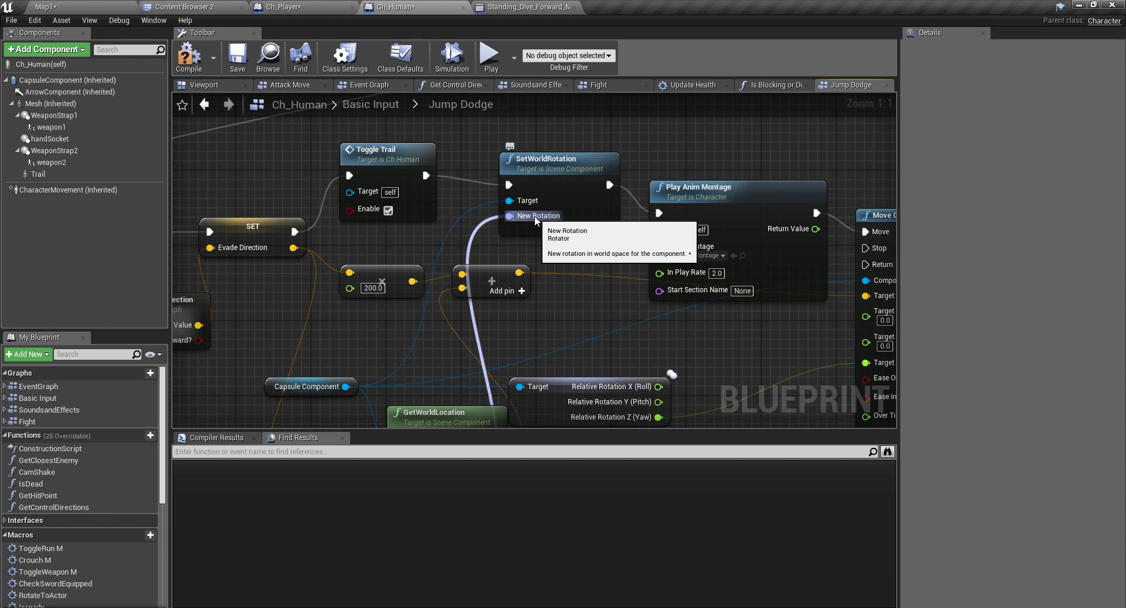
right_click_drag(572, 329, 682, 134)
scroll(475, 350, "down", 3)
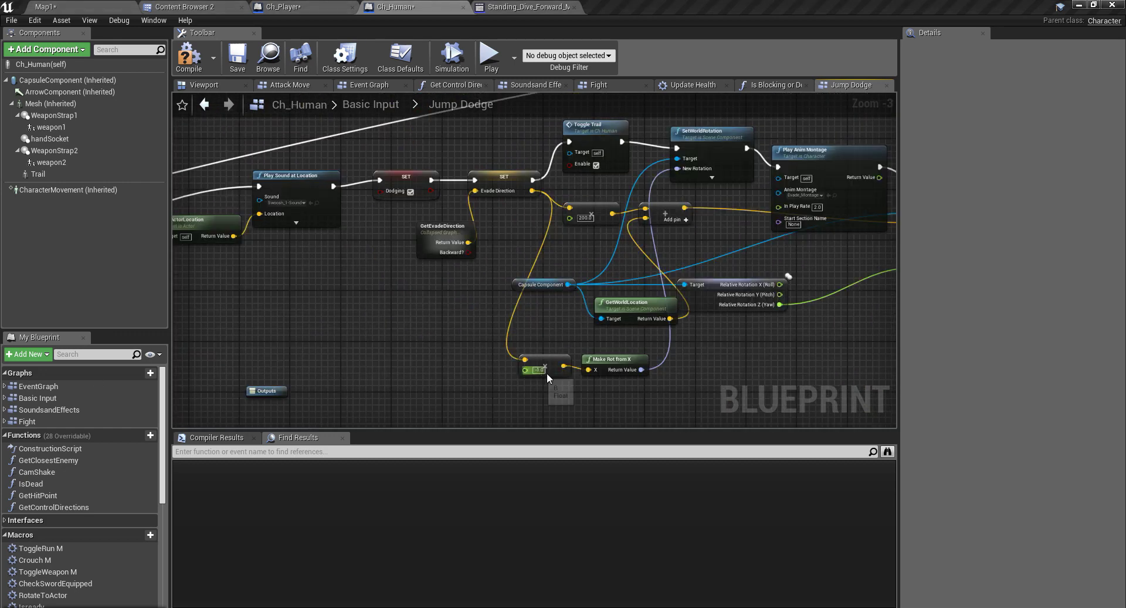
scroll(547, 372, "up", 2)
right_click_drag(547, 375, 530, 421)
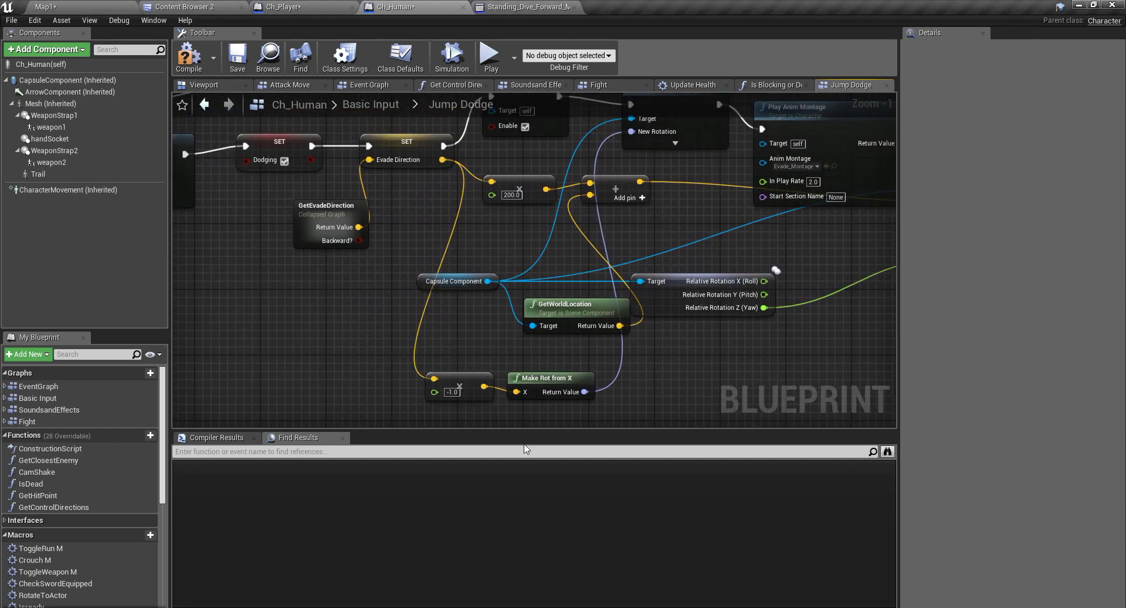
left_click_drag(530, 430, 530, 489)
right_click_drag(521, 443, 508, 480)
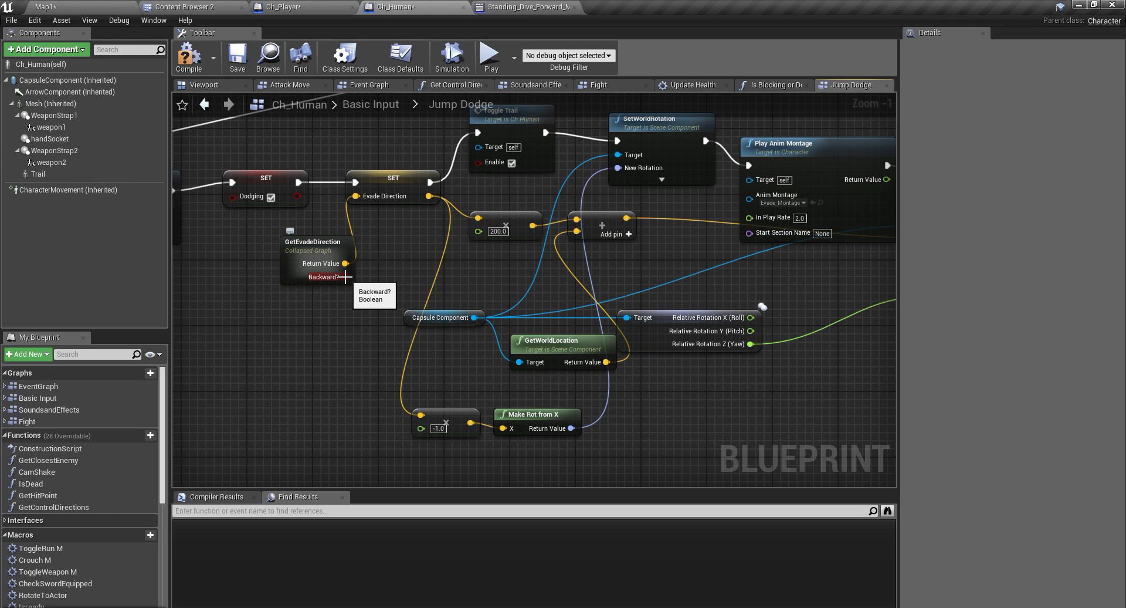
Add a Select node driven by GetEvadeDirection's Backward? output below the -1.0 multiply node
right_click_drag(365, 376, 378, 328)
right_click_drag(344, 294, 345, 312)
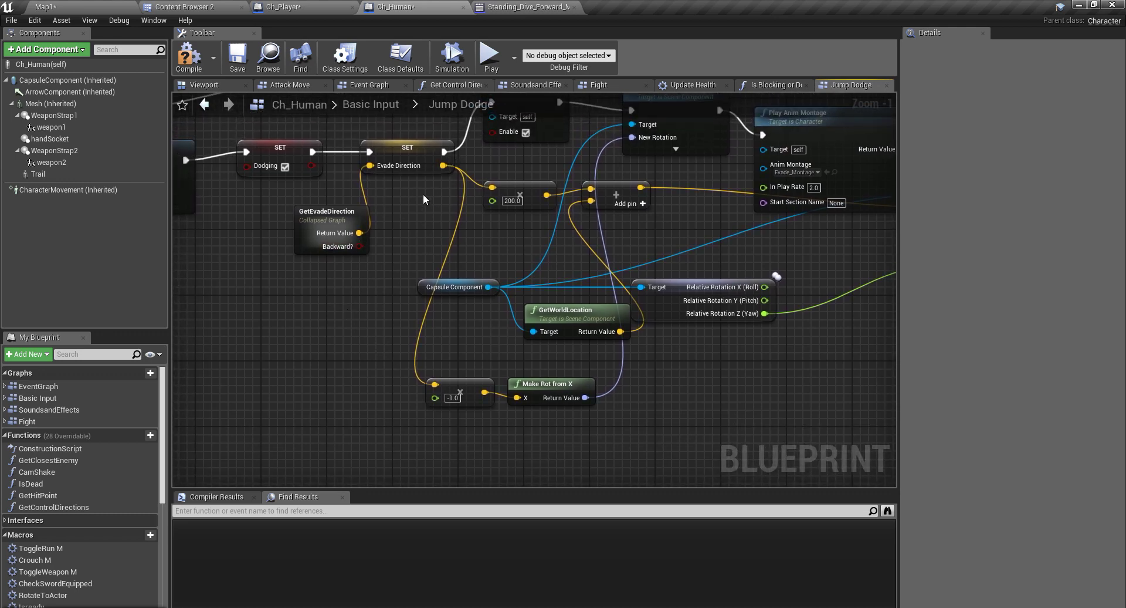
right_click_drag(435, 220, 439, 187)
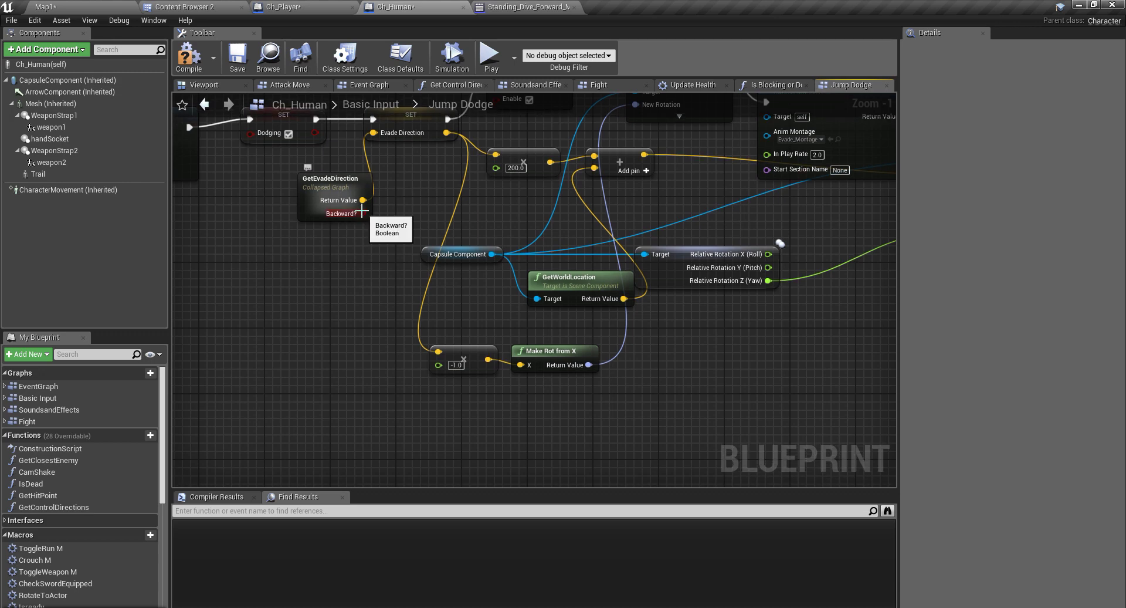
left_click_drag(361, 214, 379, 406)
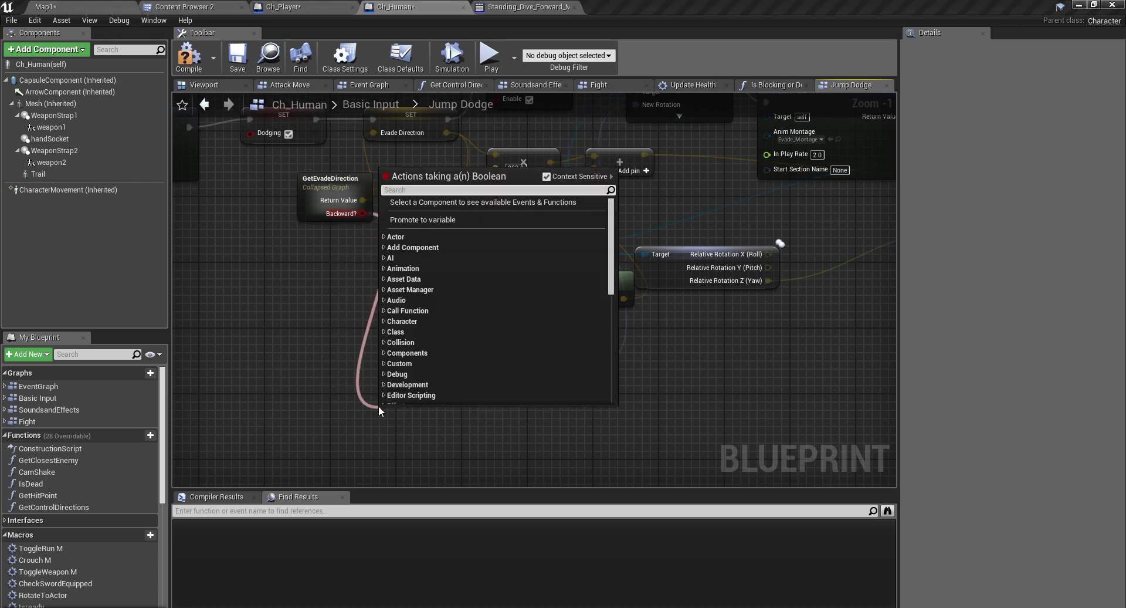
type("select")
key("Return")
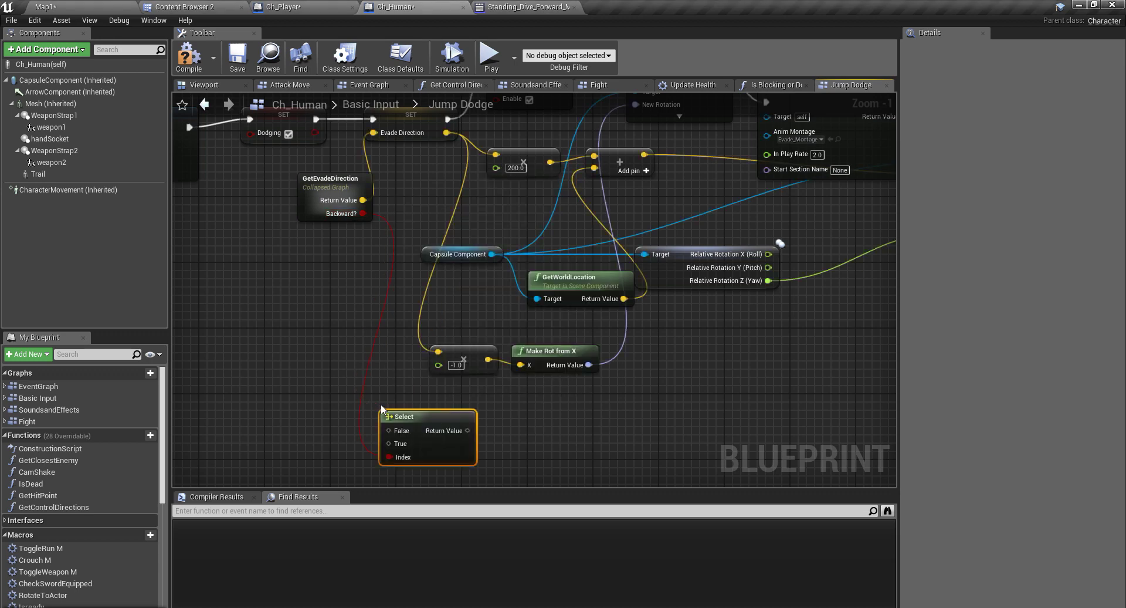
Feed the Select node's output into the multiply node before Make Rot from X, with False 1.0 and True -1.0, and move the node closer
left_click_drag(469, 430, 443, 365)
left_click(418, 431)
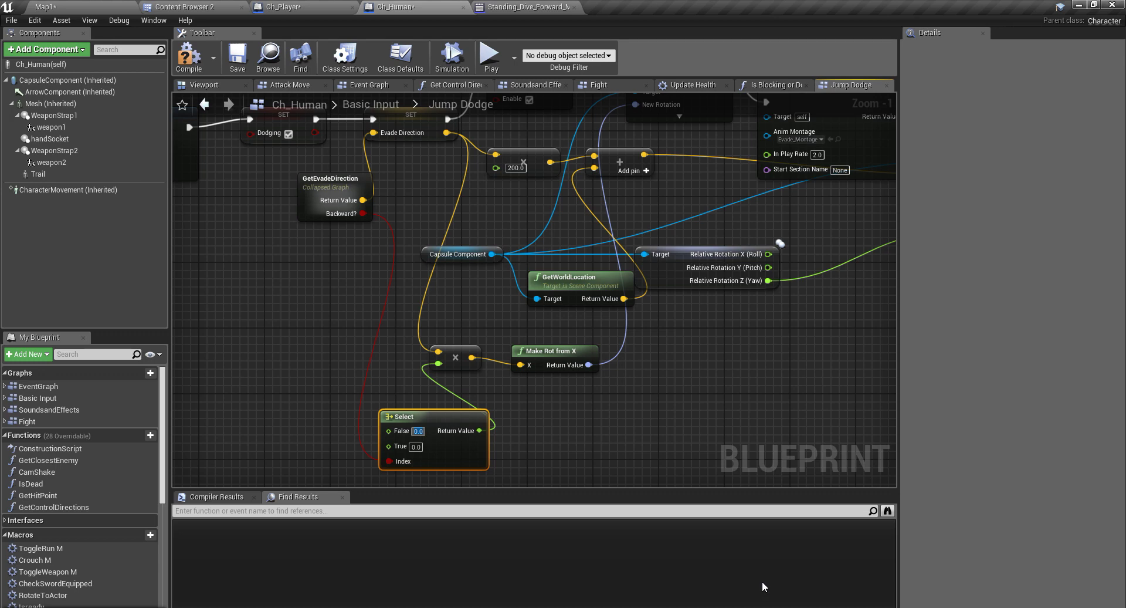
type("1")
key("Tab")
left_click_drag(463, 413, 404, 382)
Add a second Select node driven by GetEvadeDirection's Backward? output and connect its result to Play Anim Montage's Anim Montage input
right_click_drag(845, 336, 667, 381)
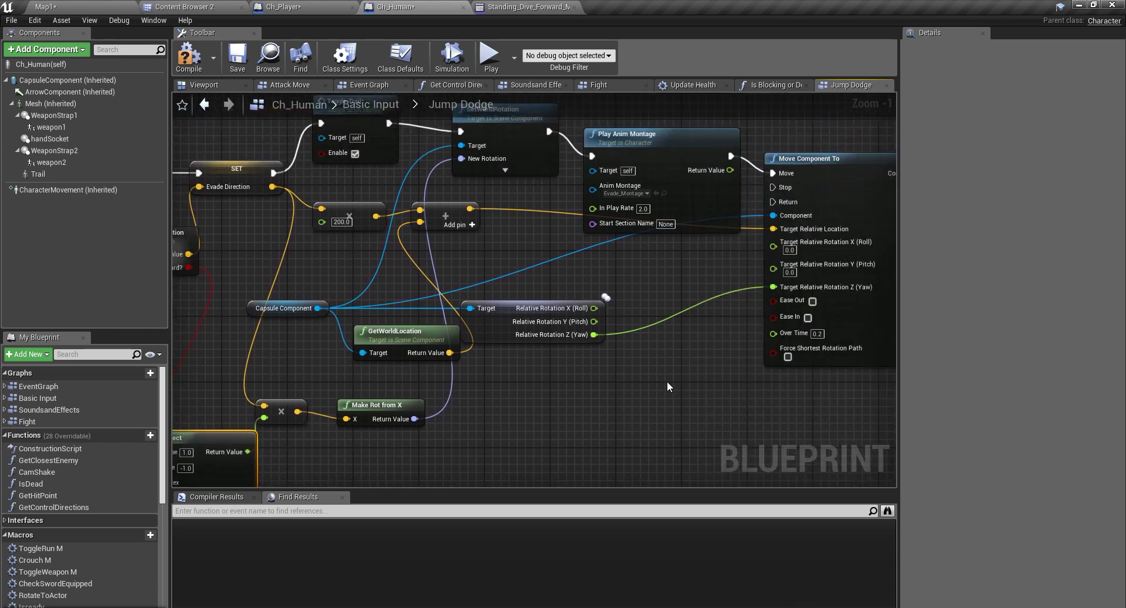
right_click_drag(665, 281, 748, 269)
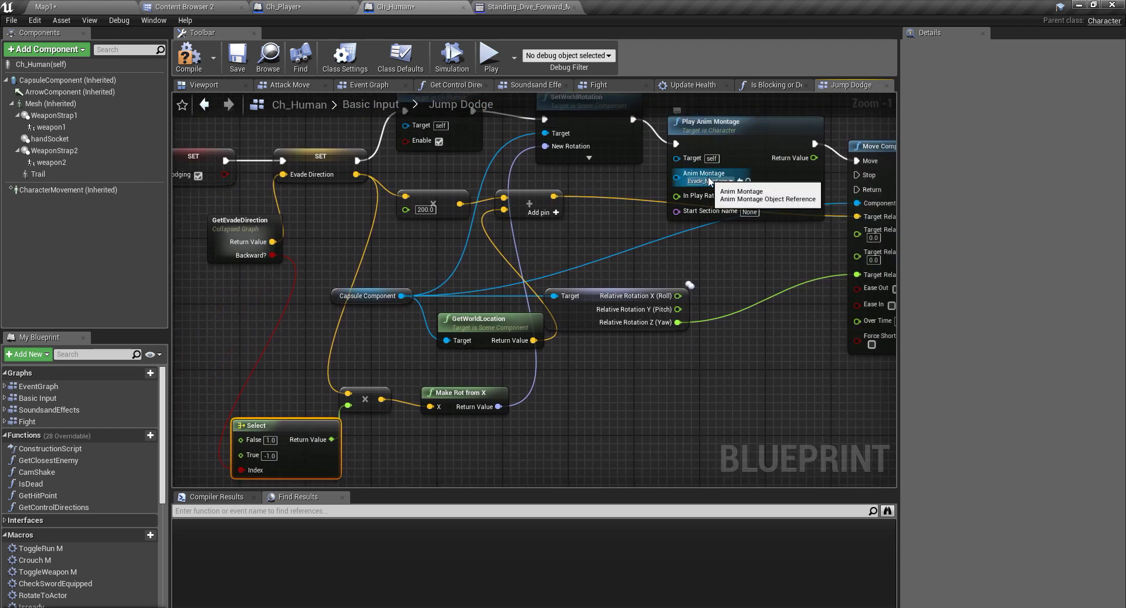
right_click_drag(363, 291, 417, 229)
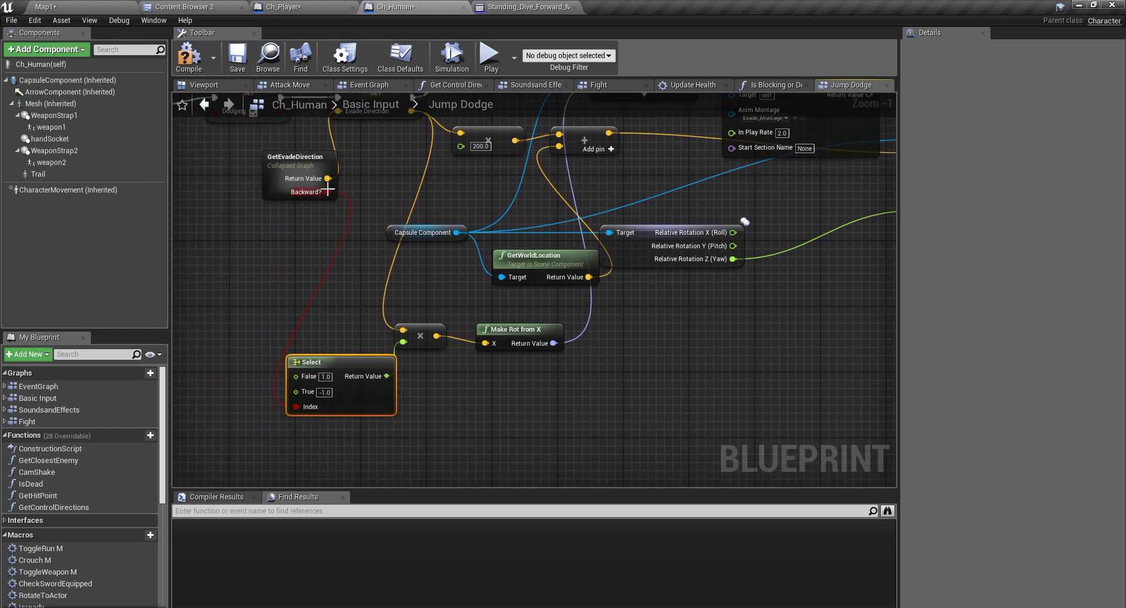
left_click_drag(327, 191, 284, 437)
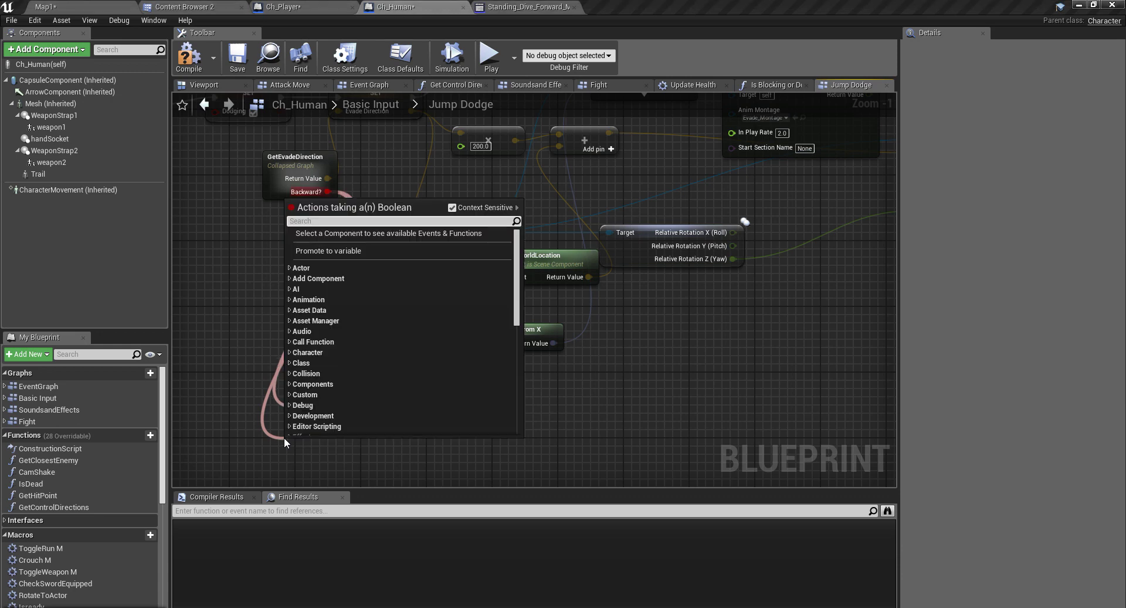
type("select")
key("Return")
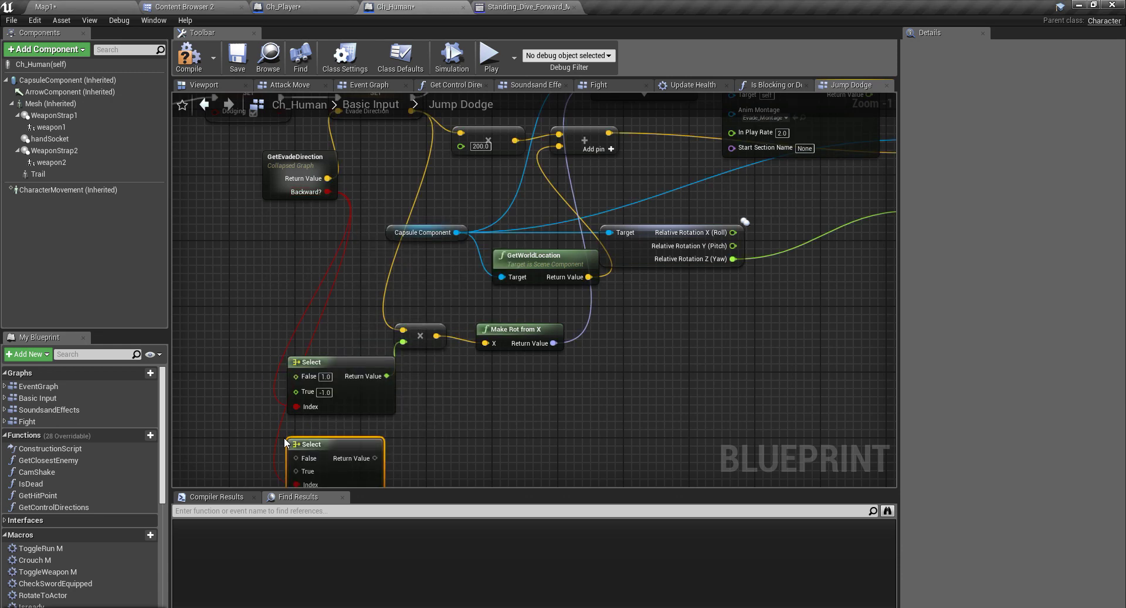
right_click_drag(708, 373, 666, 368)
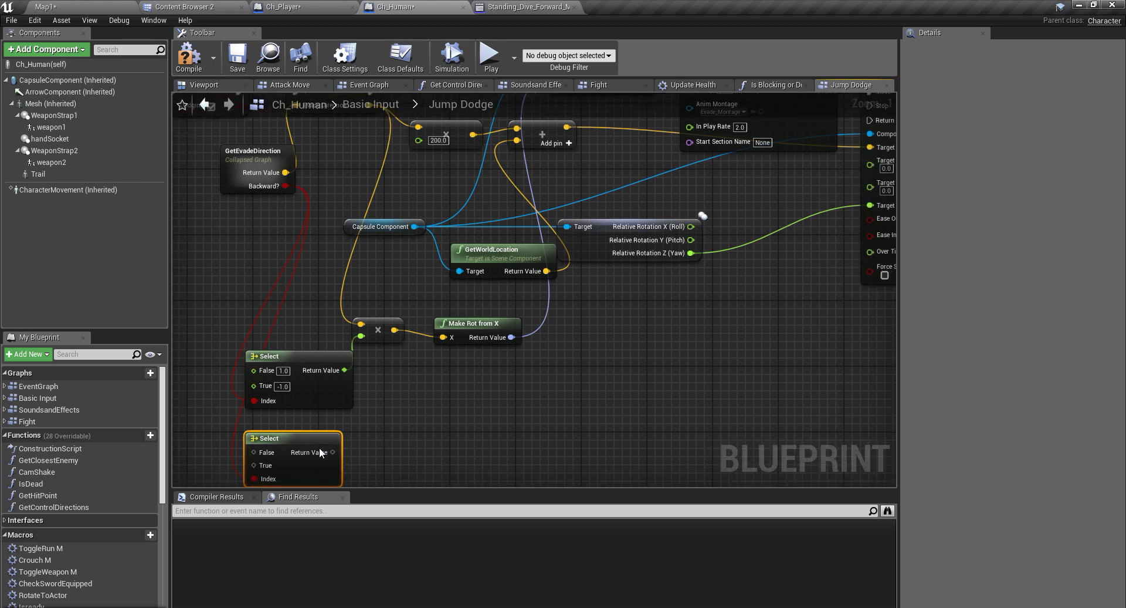
left_click_drag(330, 452, 687, 282)
Assign Evade_Montage from the Sword folder to the True option of the montage Select node
right_click_drag(704, 445, 698, 241)
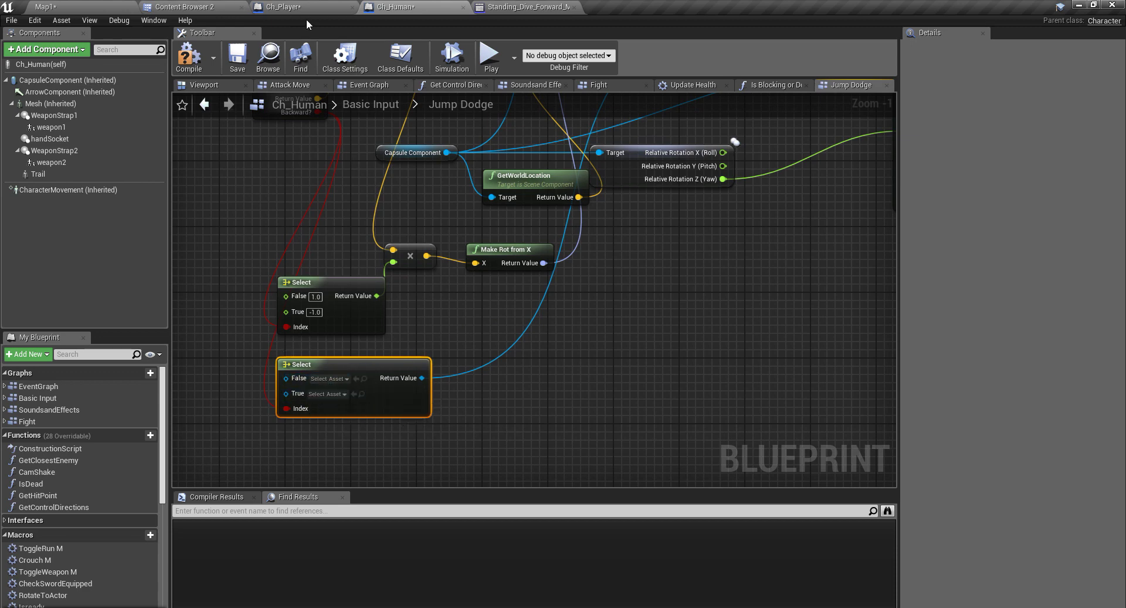
left_click(194, 7)
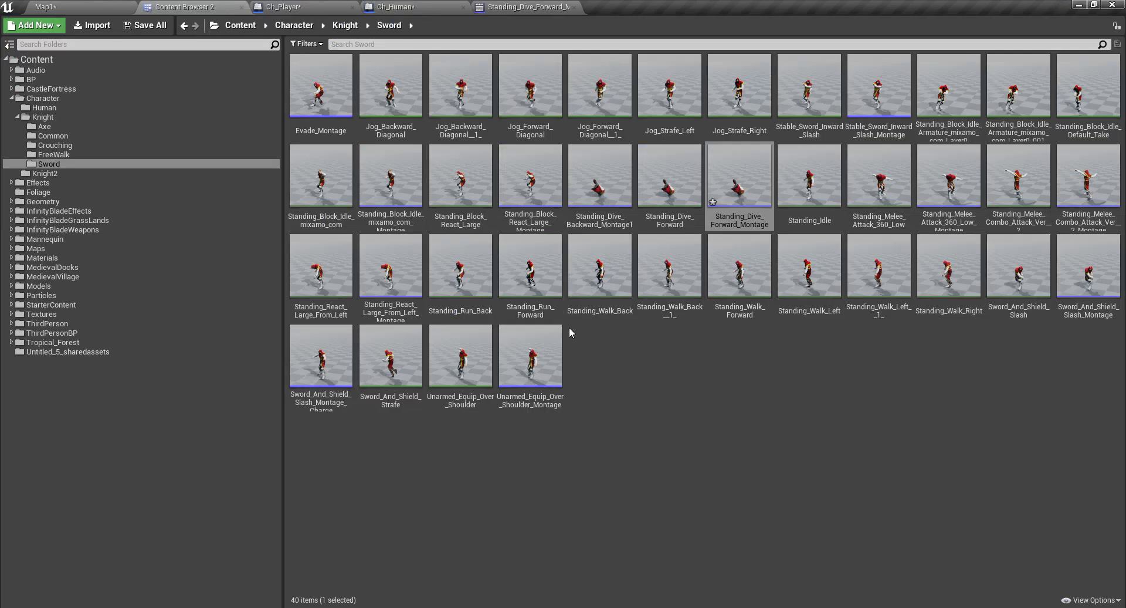
left_click_drag(338, 94, 339, 400)
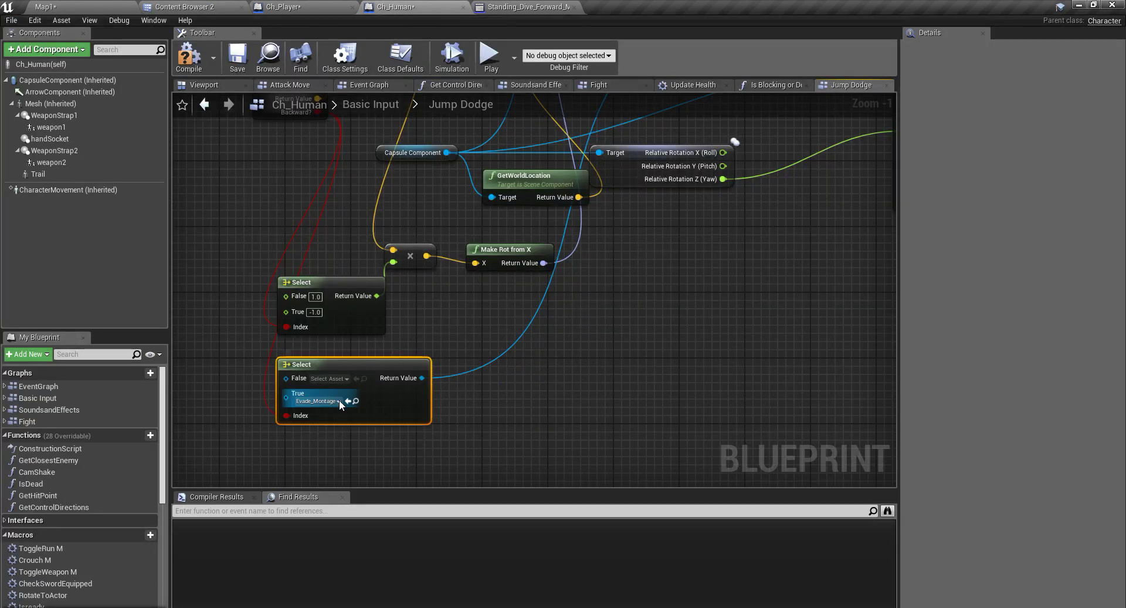
right_click_drag(389, 329, 419, 382)
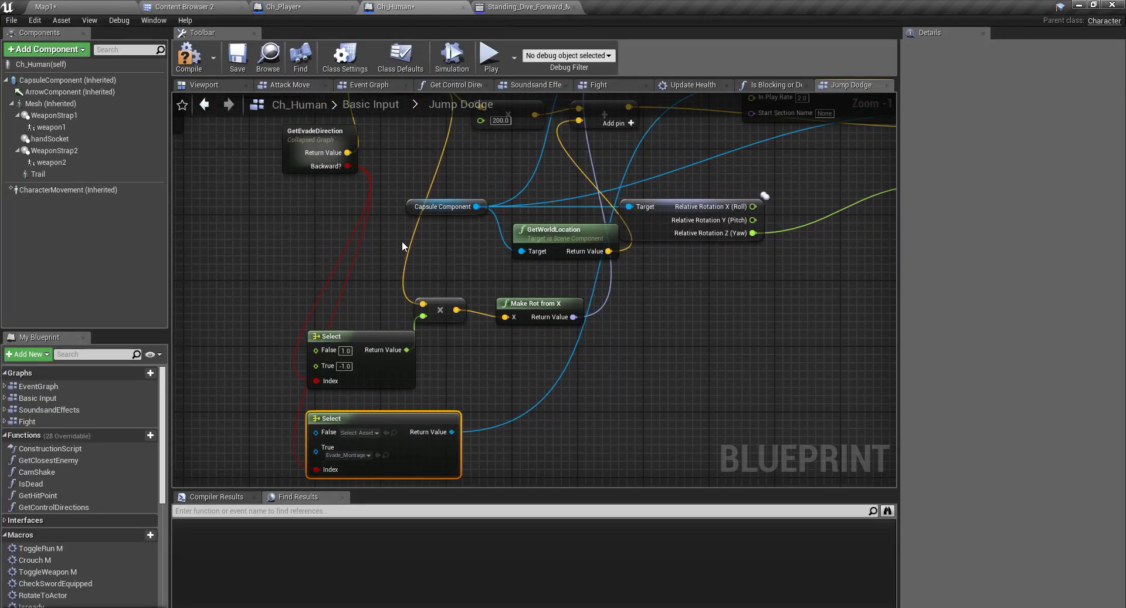
Open Standing_Dive_Forward_Montage and delete all of its AttackMove notifies
left_click(199, 7)
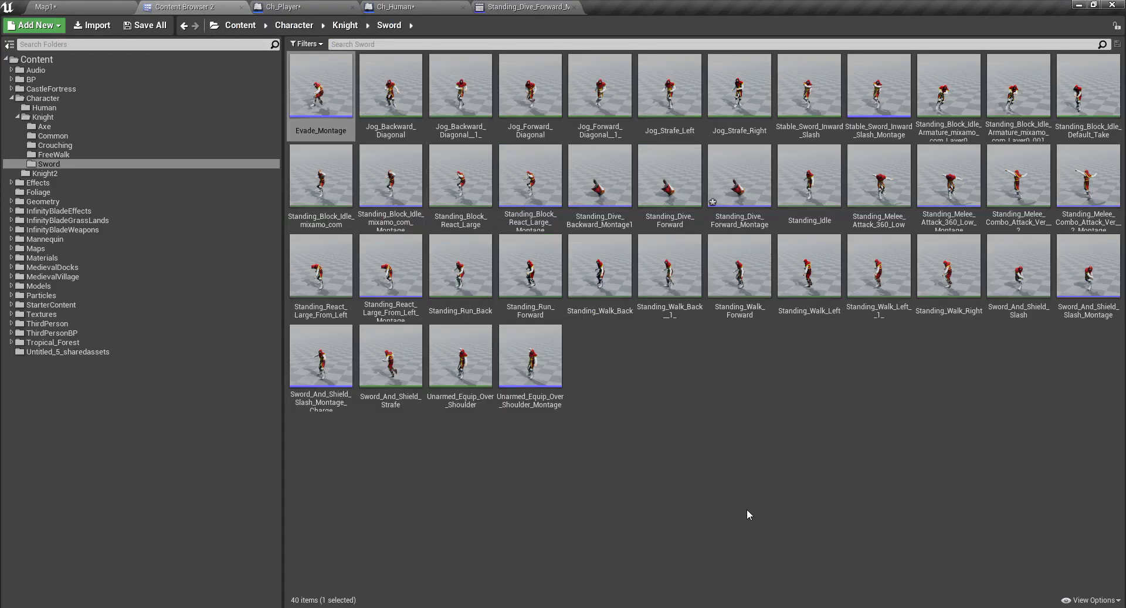
left_click(599, 179)
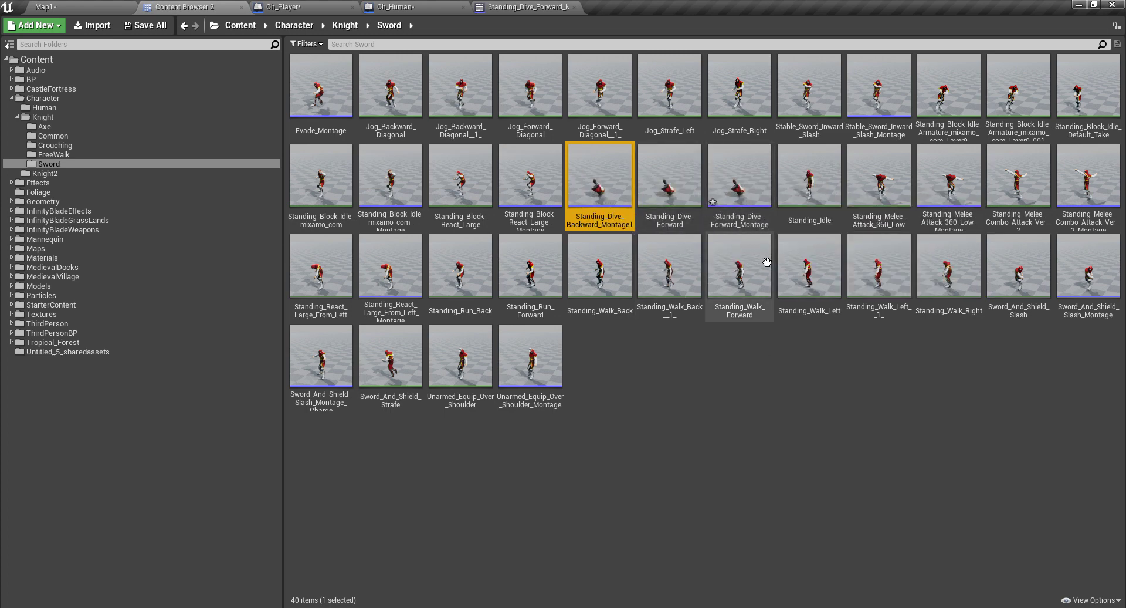
double_click(737, 169)
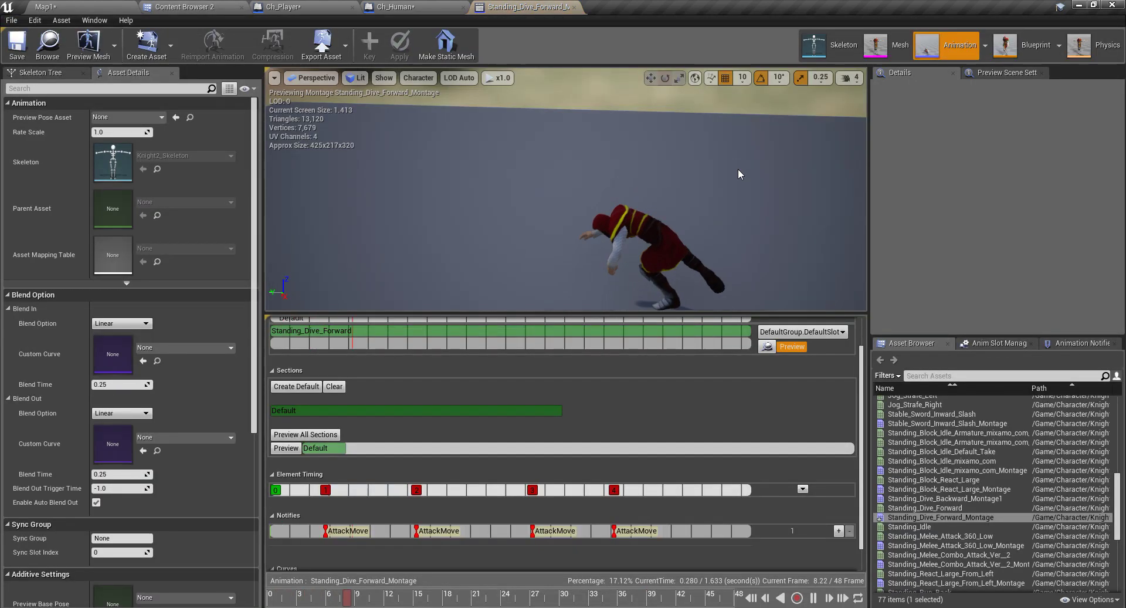
left_click(354, 531)
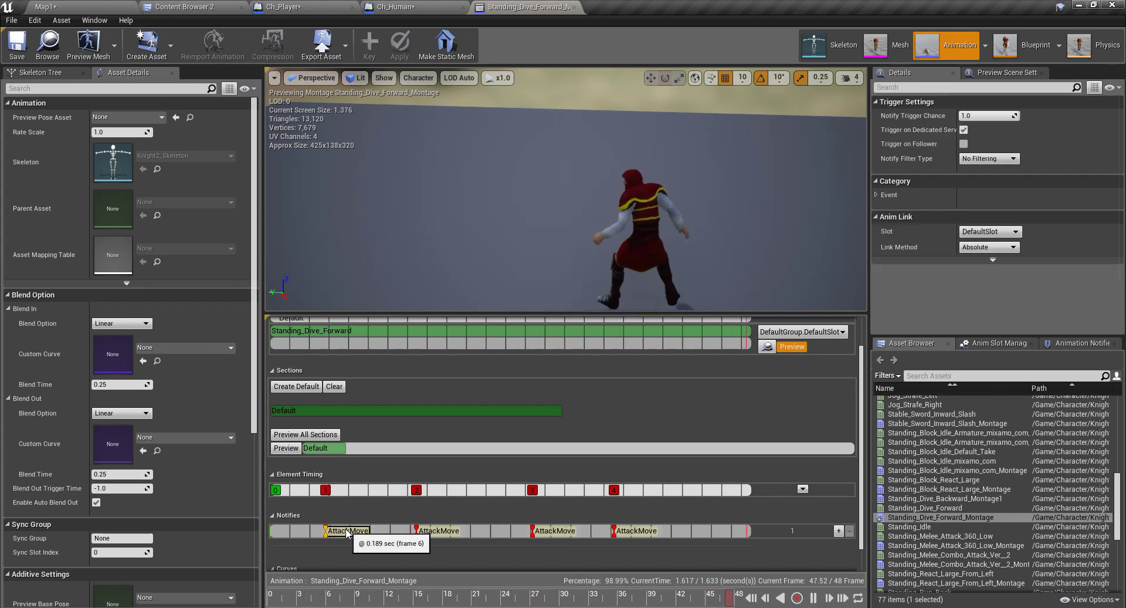
key("Delete")
left_click(434, 531)
key("Delete")
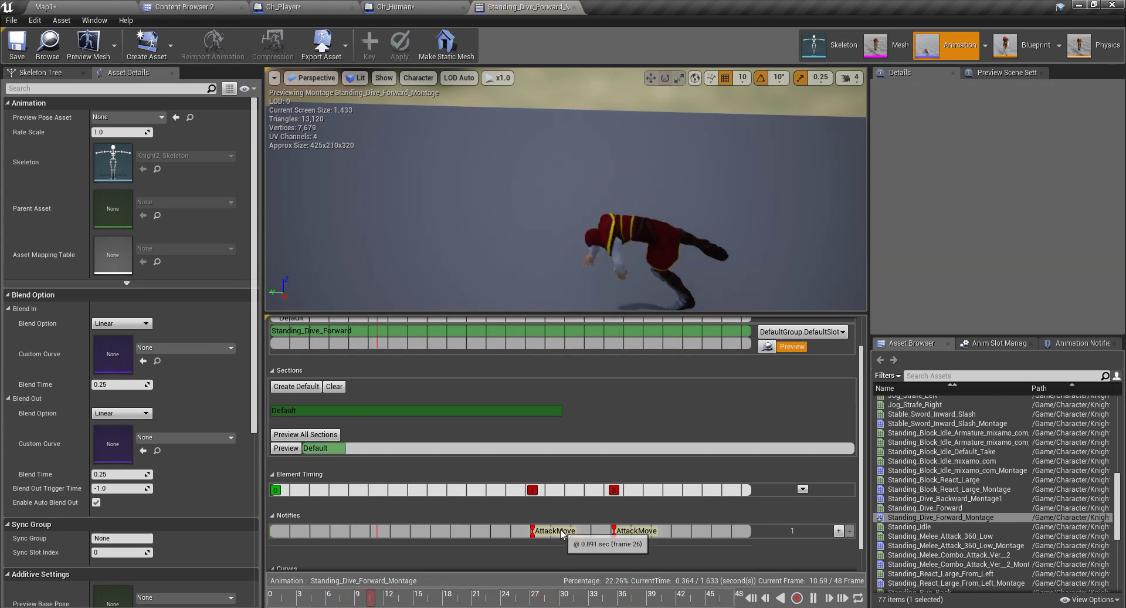
left_click(555, 531)
key("Delete")
left_click(637, 531)
key("Delete")
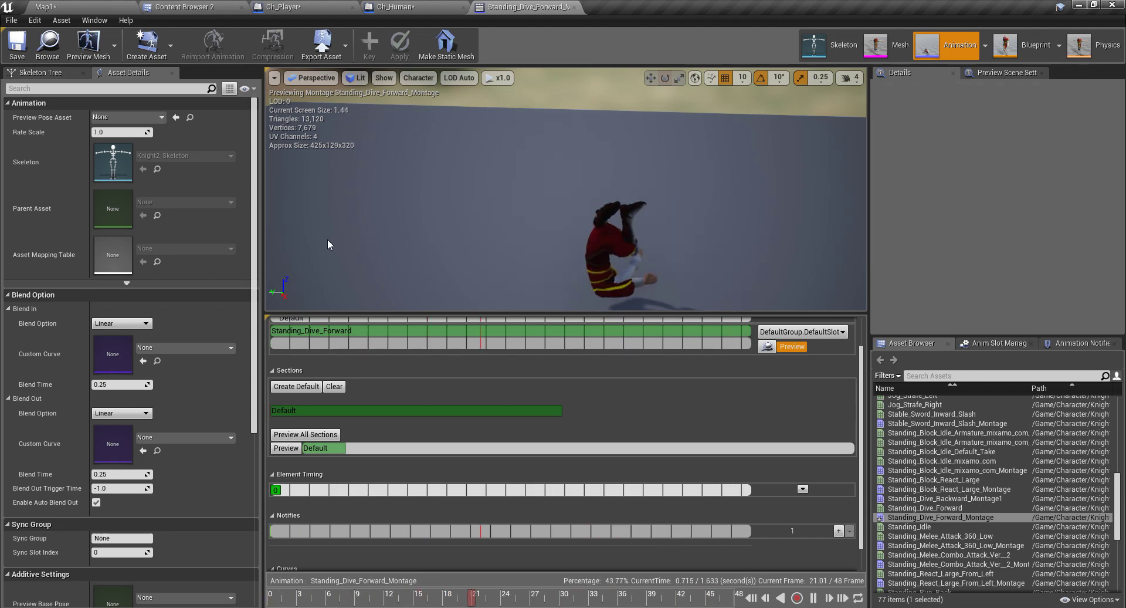
Assign Standing_Dive_Forward_Montage to the False option of the montage Select node in the Jump Dodge graph
left_click(47, 47)
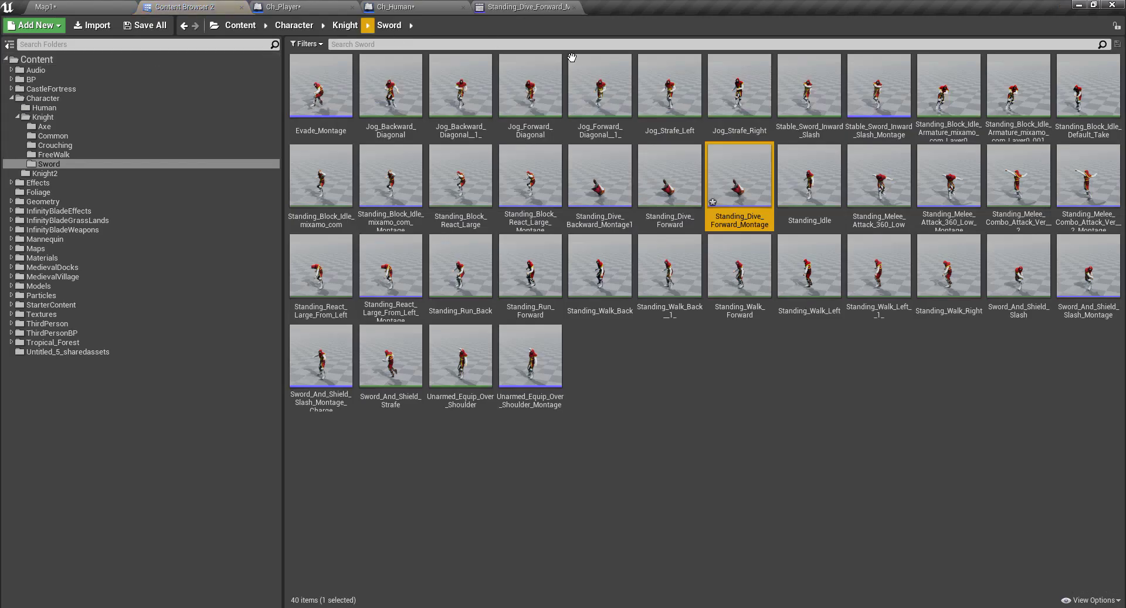
left_click_drag(741, 176, 359, 436)
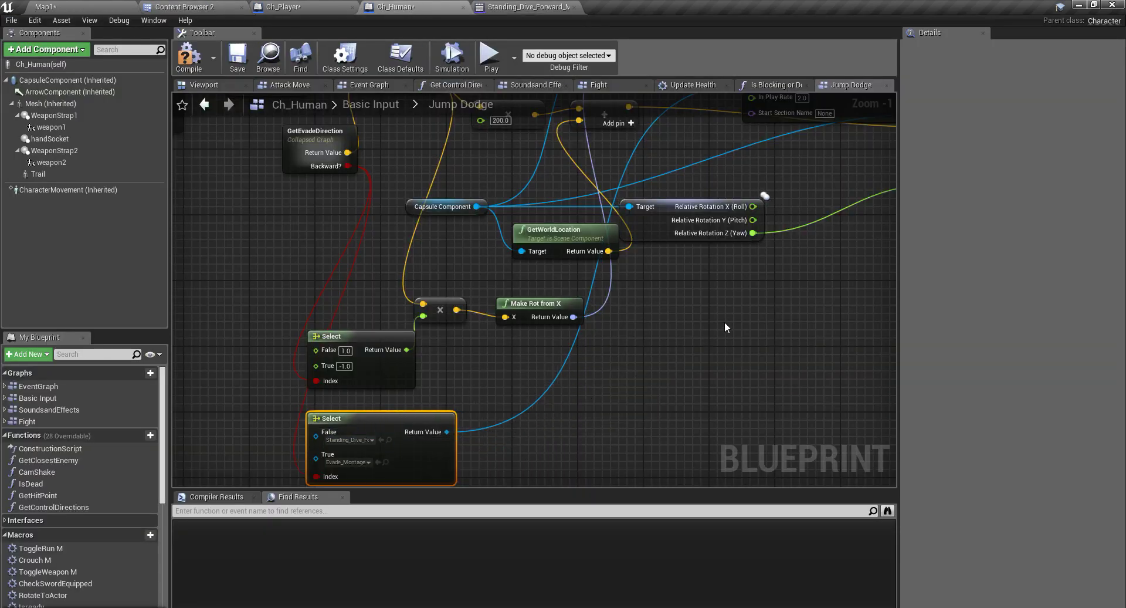
right_click_drag(726, 326, 661, 435)
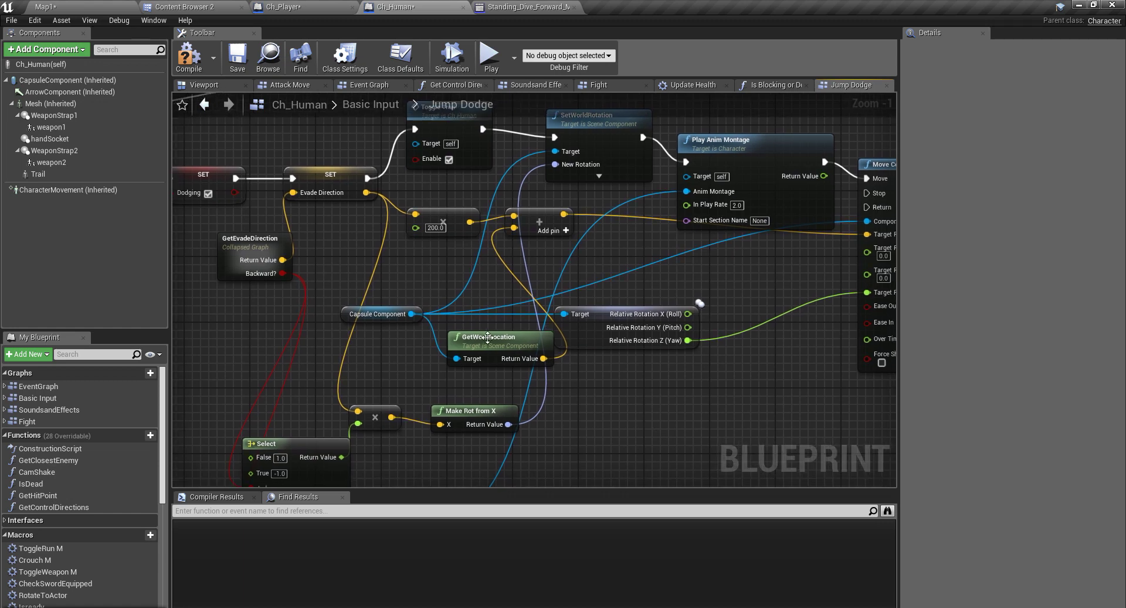
right_click_drag(488, 337, 432, 331)
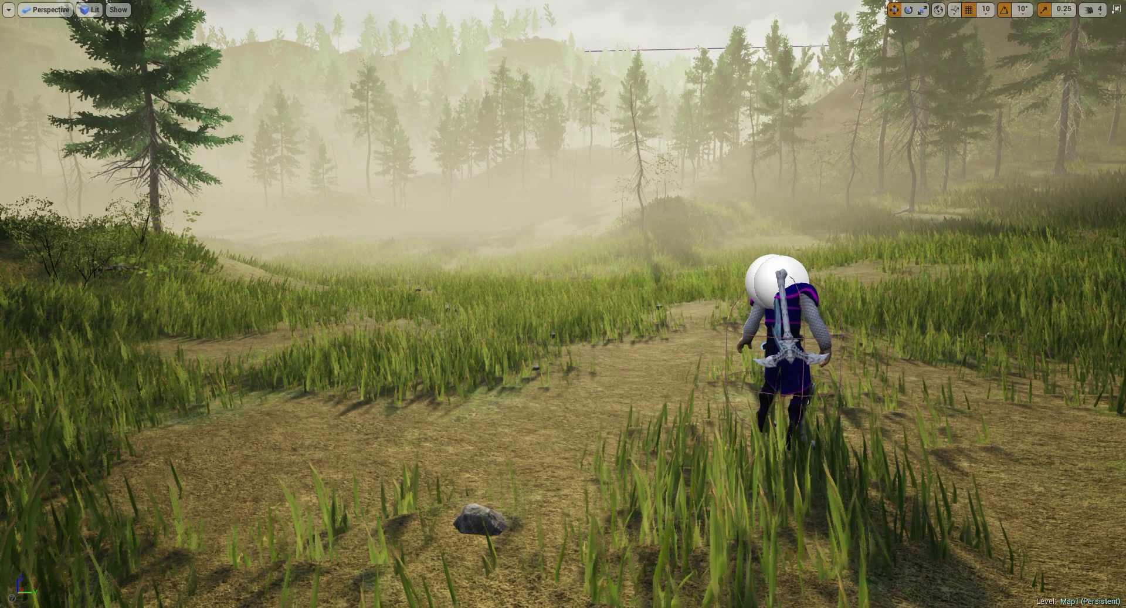
Play-test Map1, approaching the blue enemy and moving forward, sideways and backward around it to try the directional dodges
right_click_drag(415, 321, 487, 350)
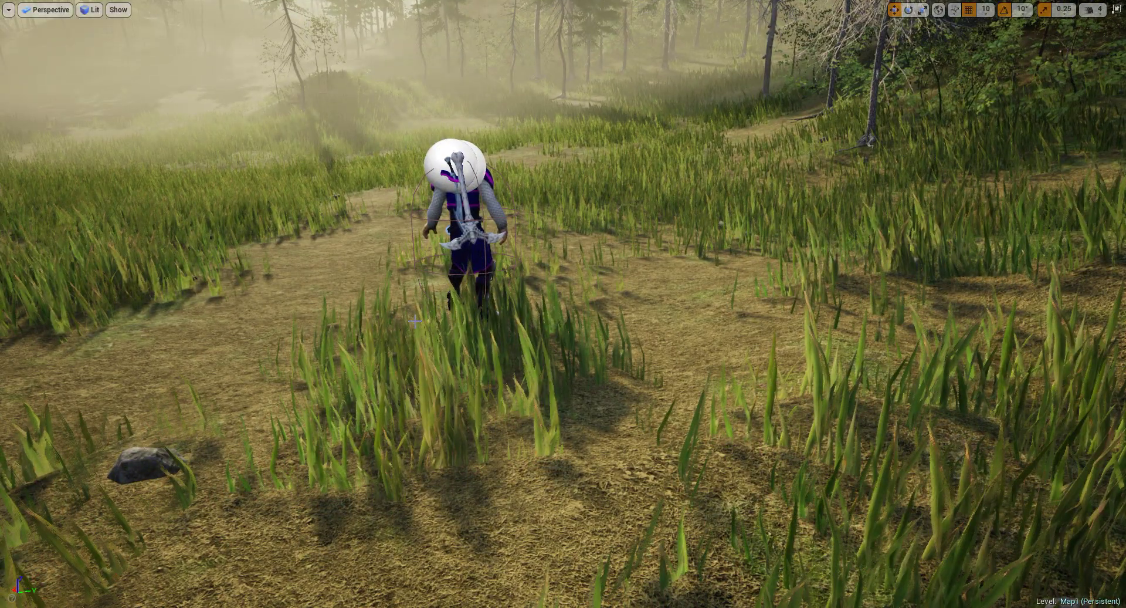
key("alt+p")
key("w")
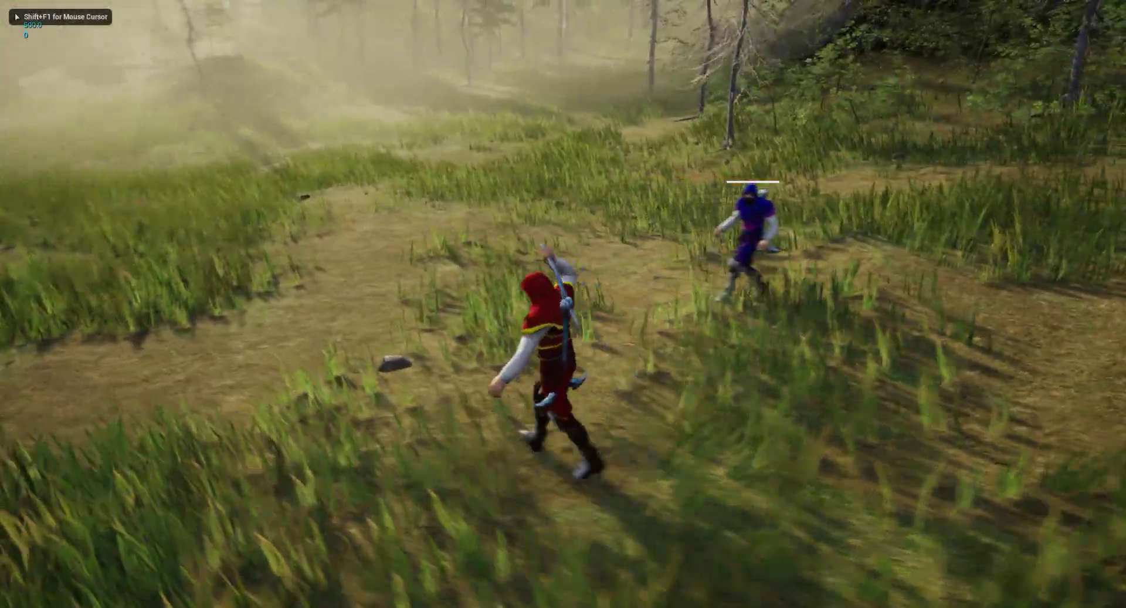
key("w")
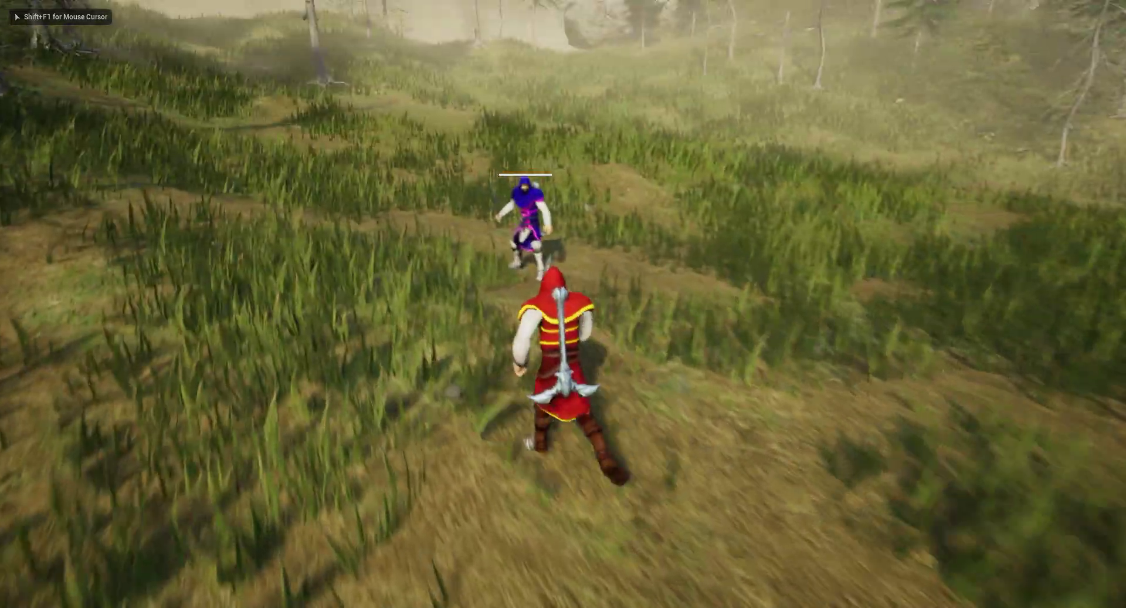
key("w")
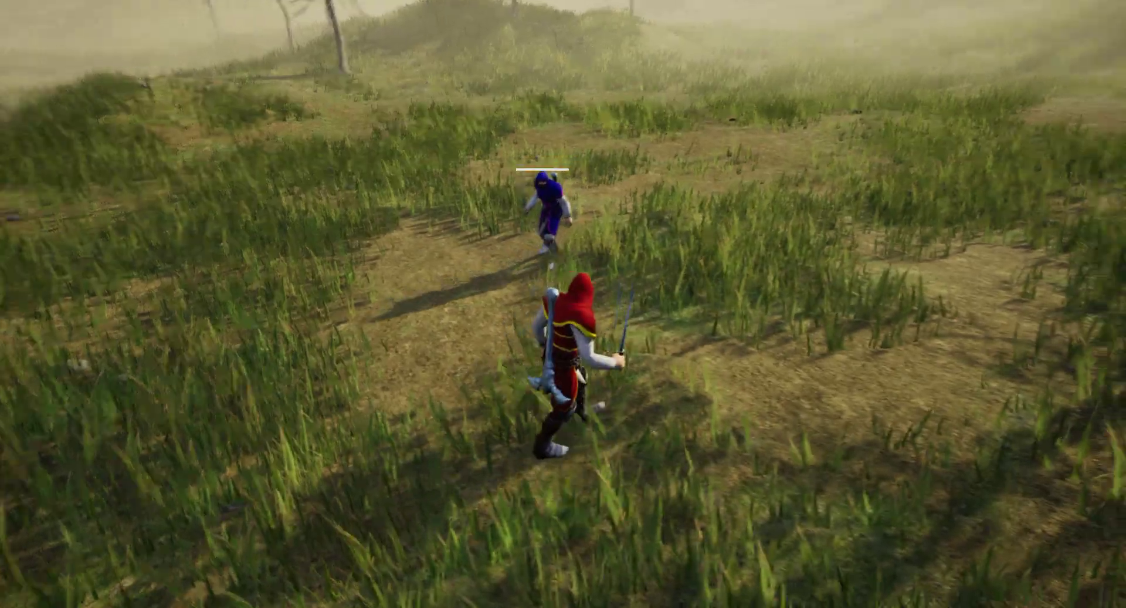
key("w")
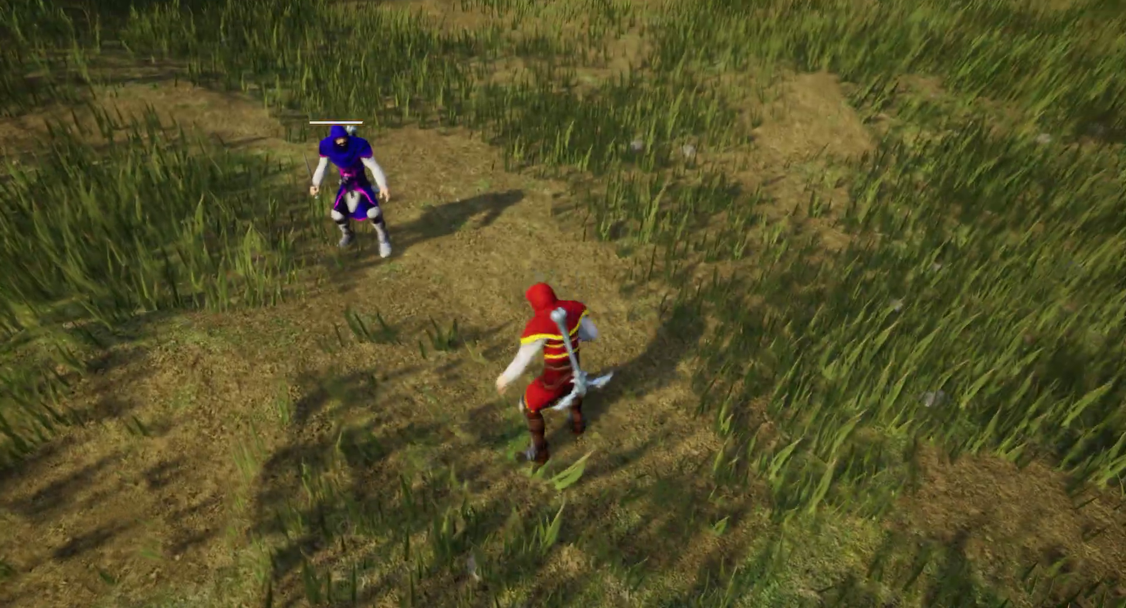
key("w")
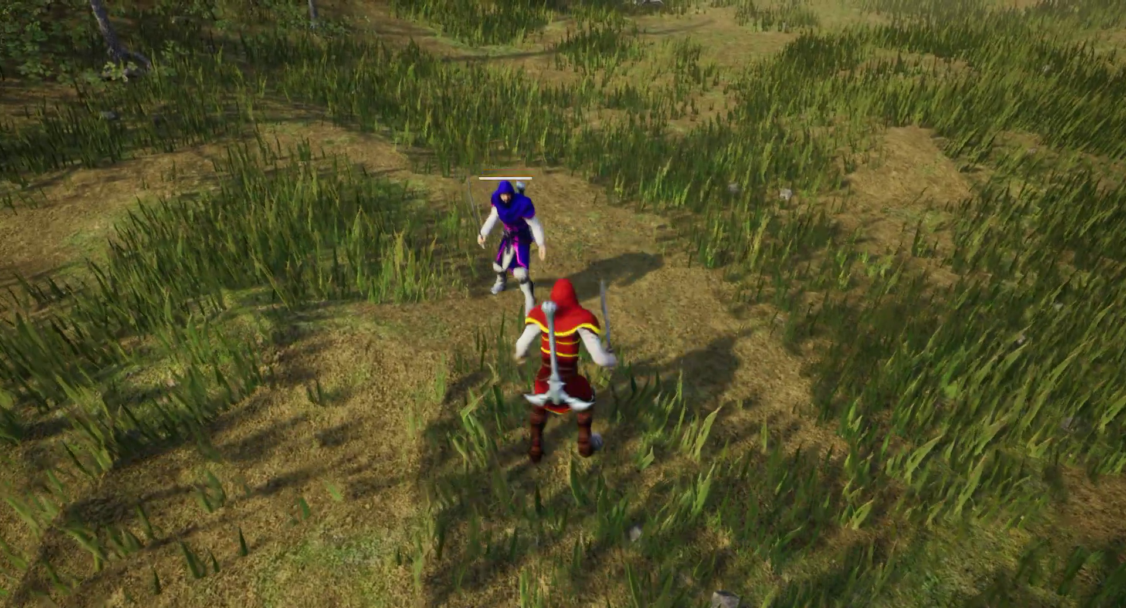
key("a")
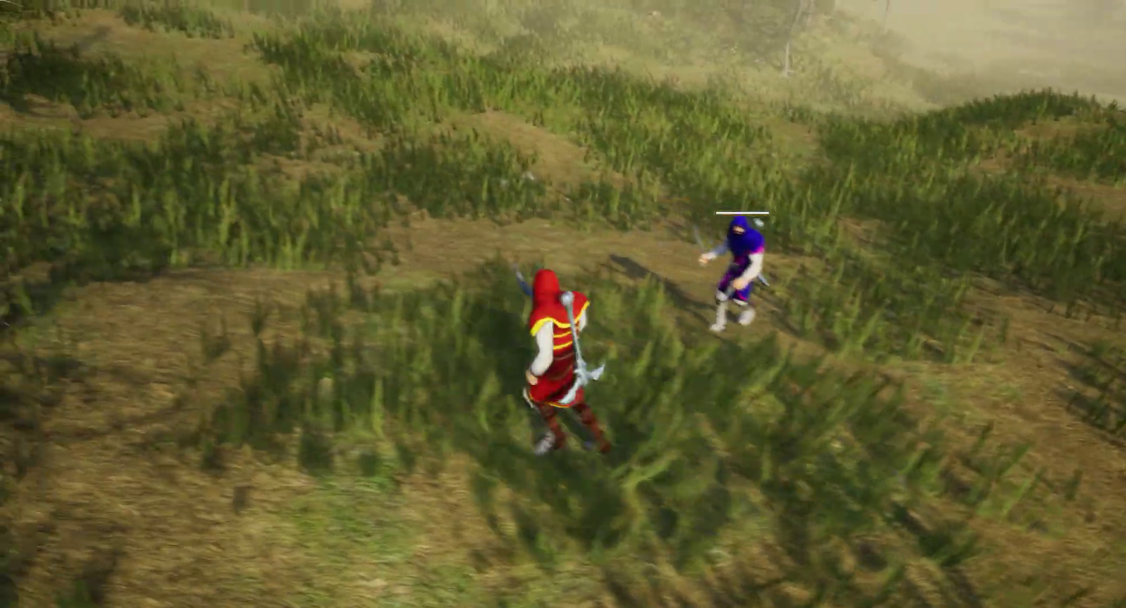
key("d")
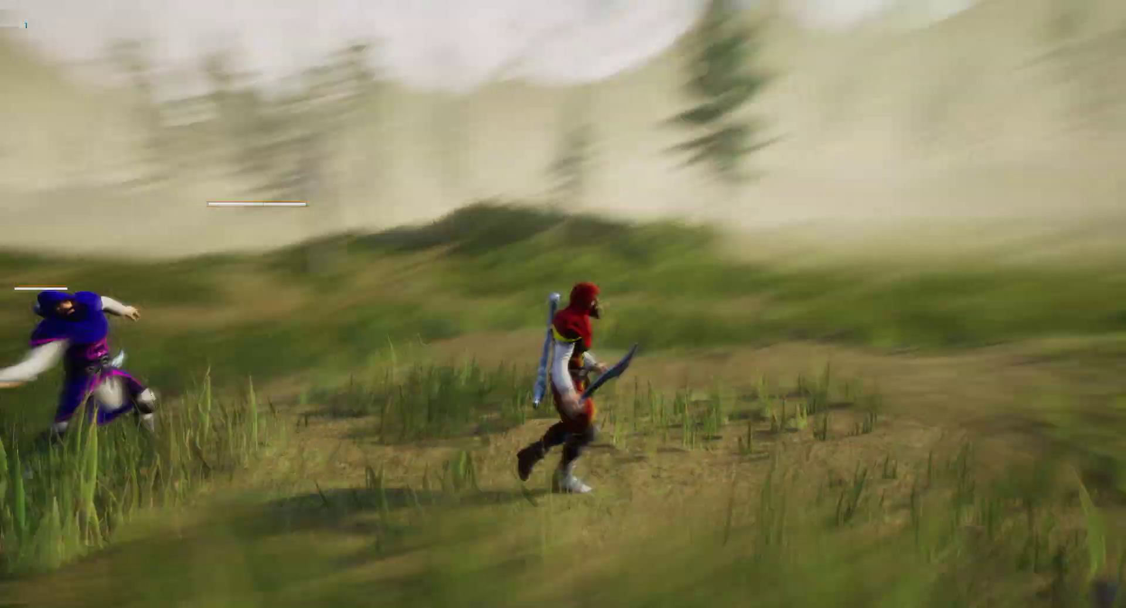
key("s")
key("w")
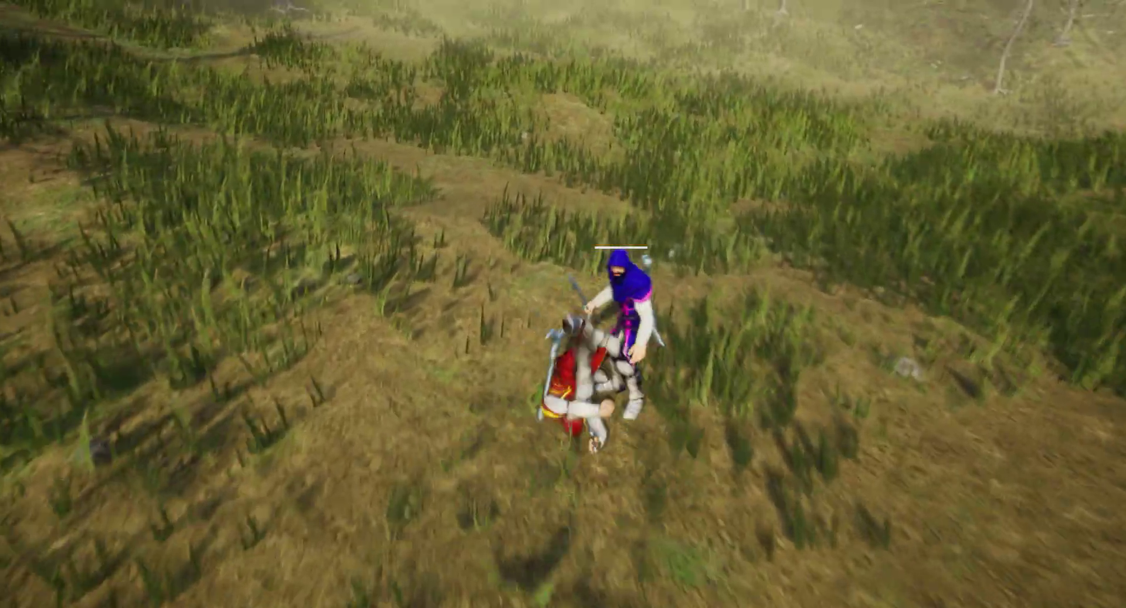
Continue the play-test with alternating forward and backward dodges near the blue enemy, and end the session
key("w")
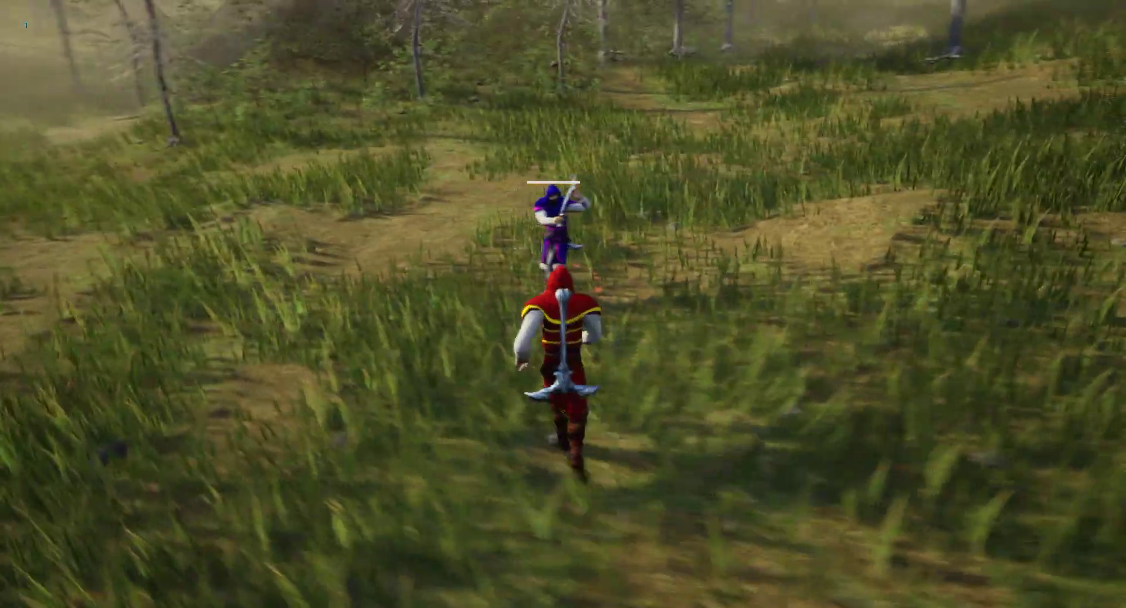
key("w")
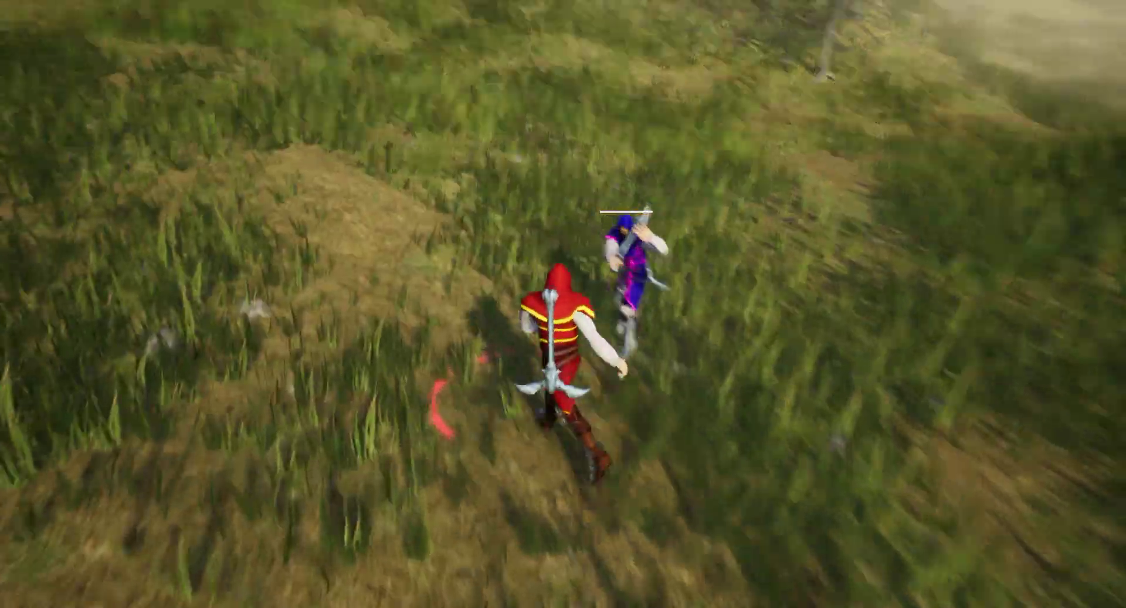
key("s")
key("w")
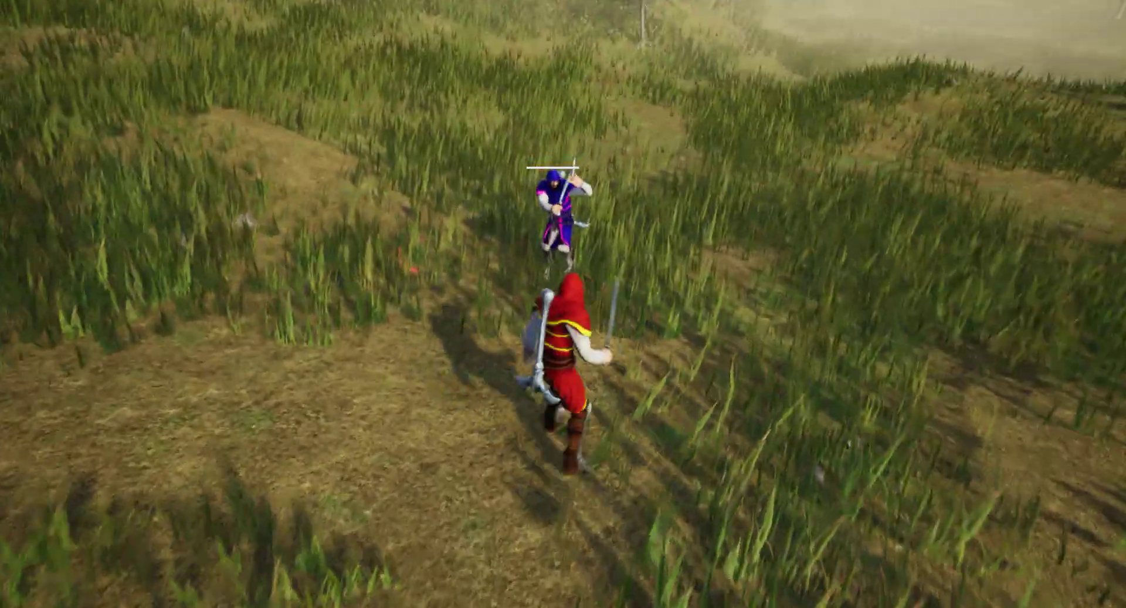
key("s")
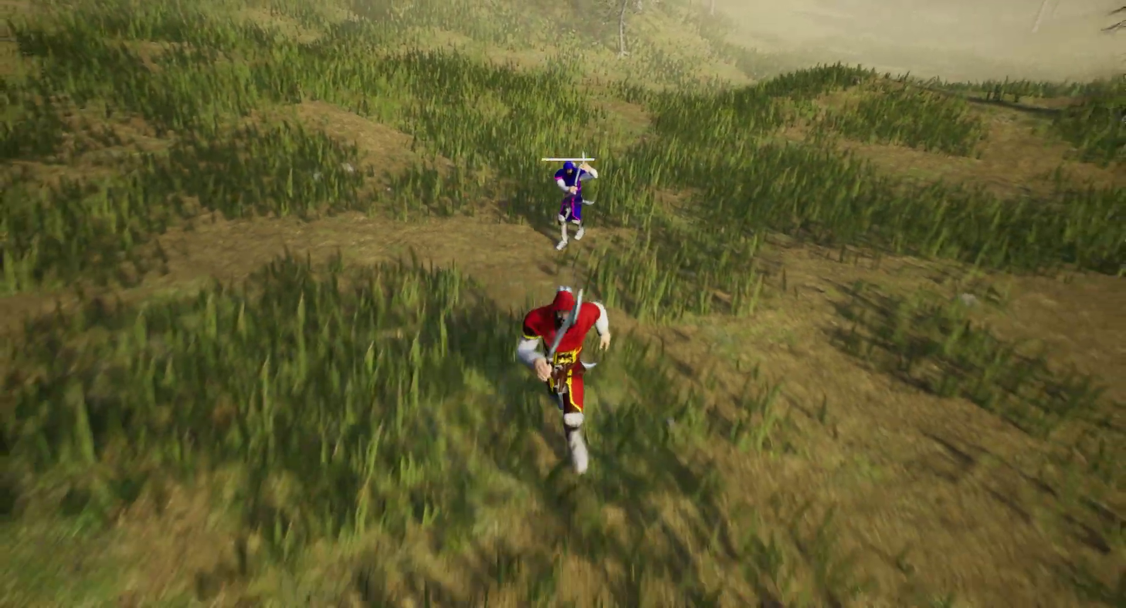
key("w")
key("s")
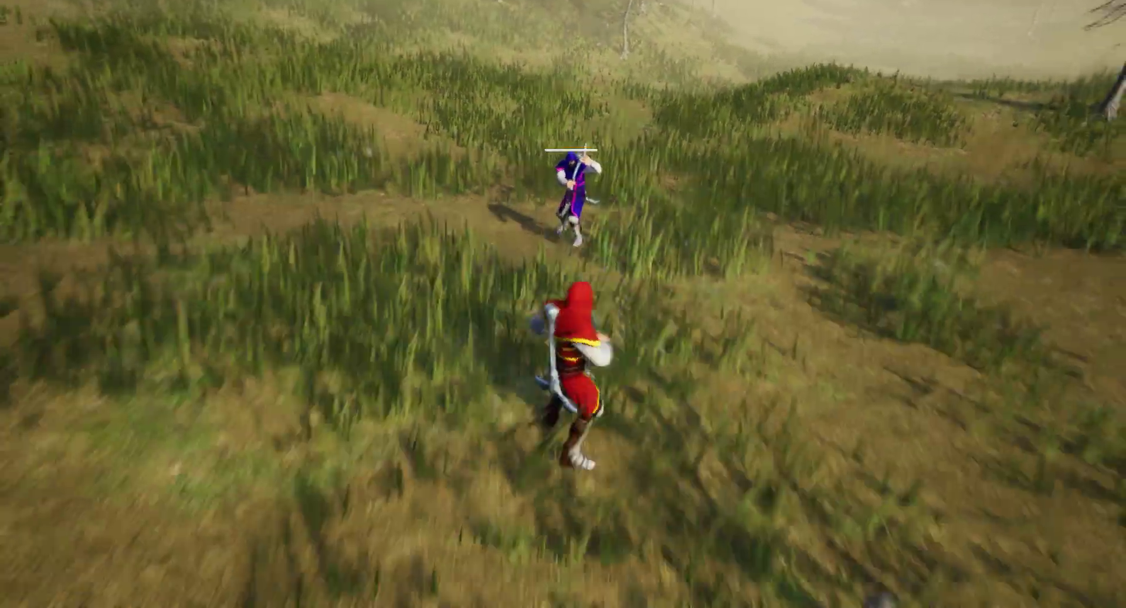
key("w")
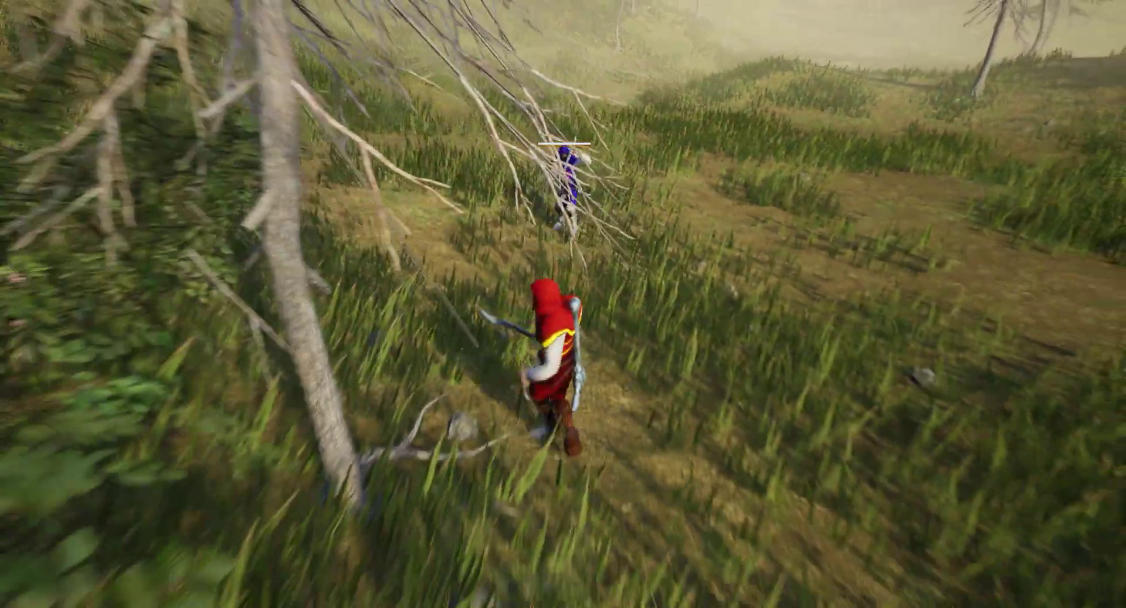
key("Escape")
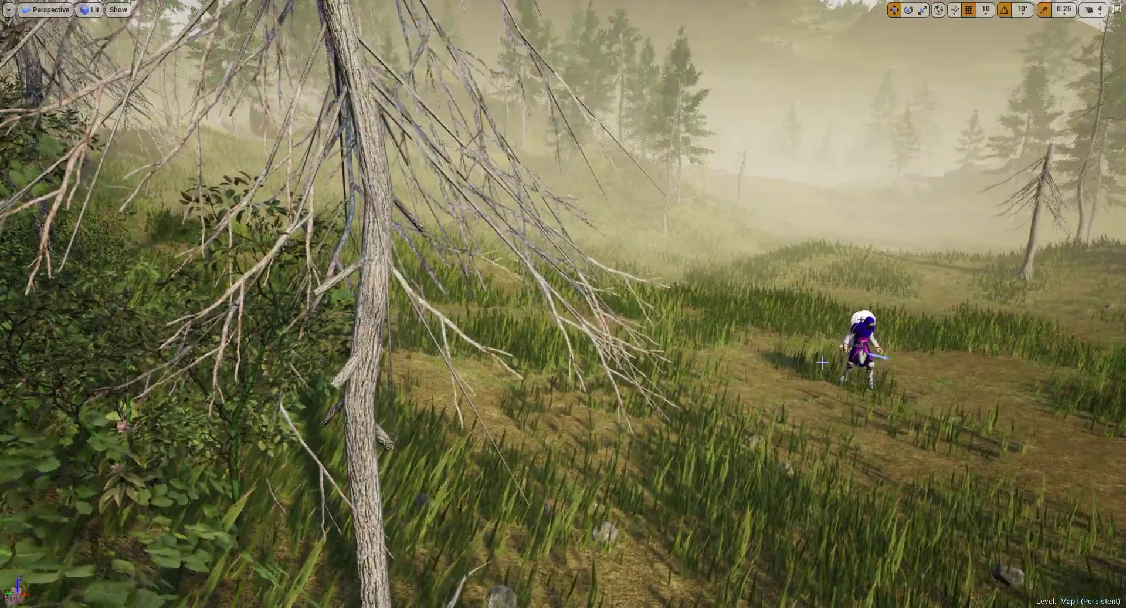
Open the collapsed GetEvadeDirection graph inside Ch_Human's Jump Dodge graph and bring its Backward? comparison nodes into view
key("F11")
left_click(394, 6)
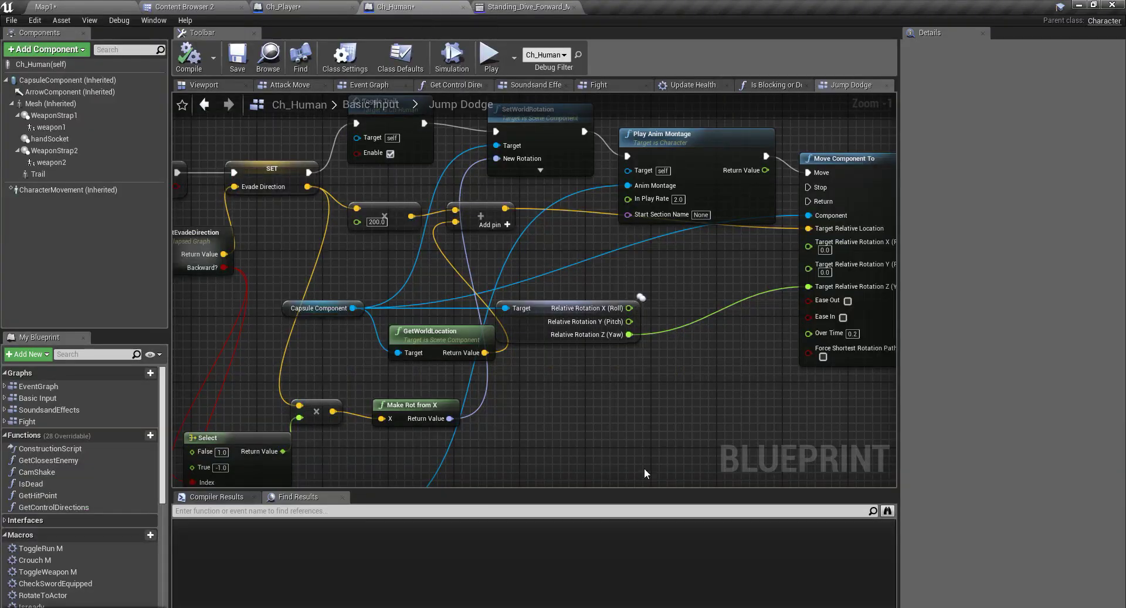
right_click_drag(365, 329, 522, 299)
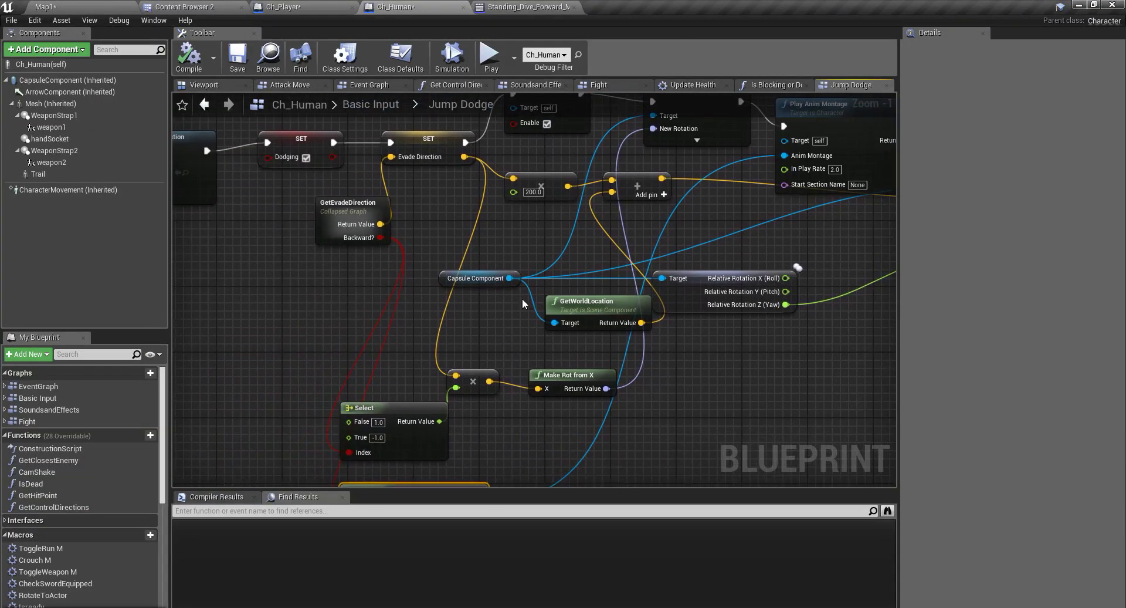
double_click(350, 229)
right_click_drag(649, 424, 564, 350)
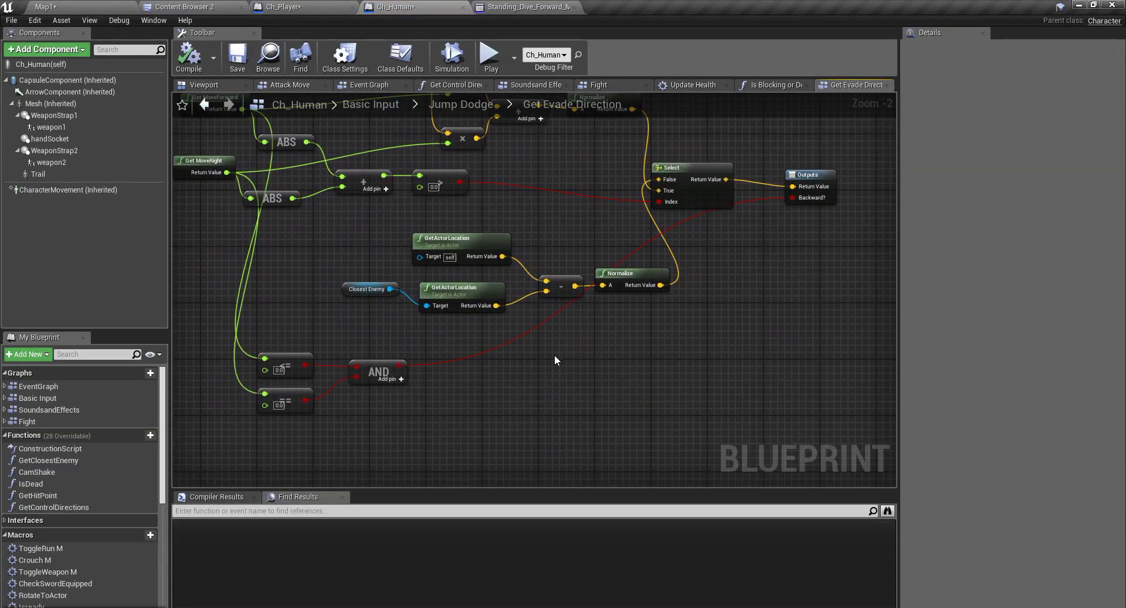
scroll(263, 387, "up", 2)
right_click_drag(266, 277, 360, 323)
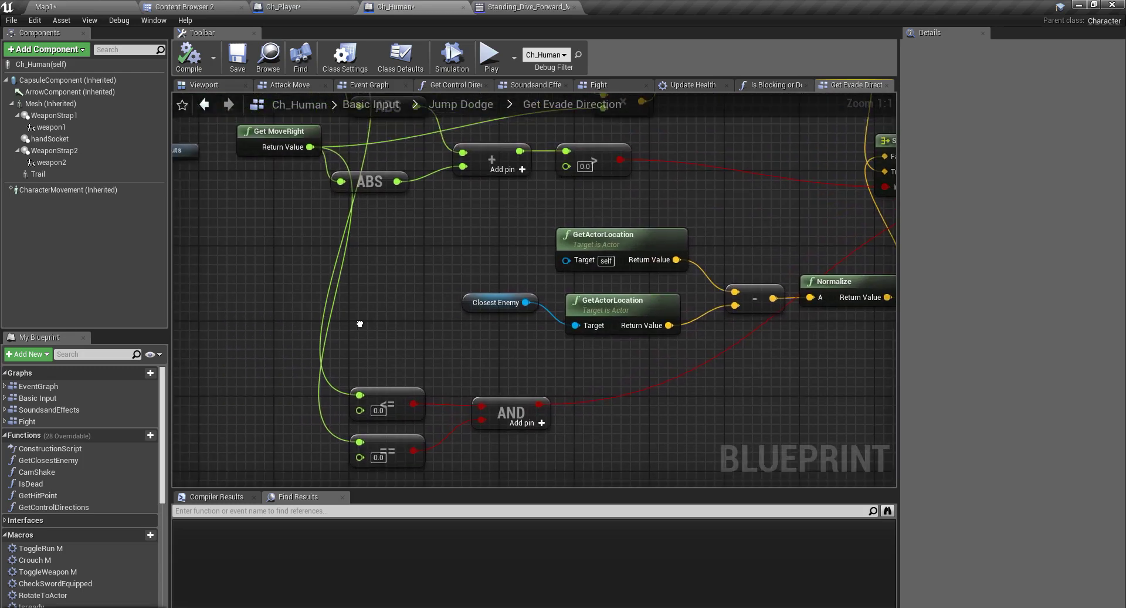
Feed the AND node an Equal (float) check of Get MoveForward against 0.0 instead of the <= check, and compile Ch_Human
left_click_drag(312, 150, 361, 378)
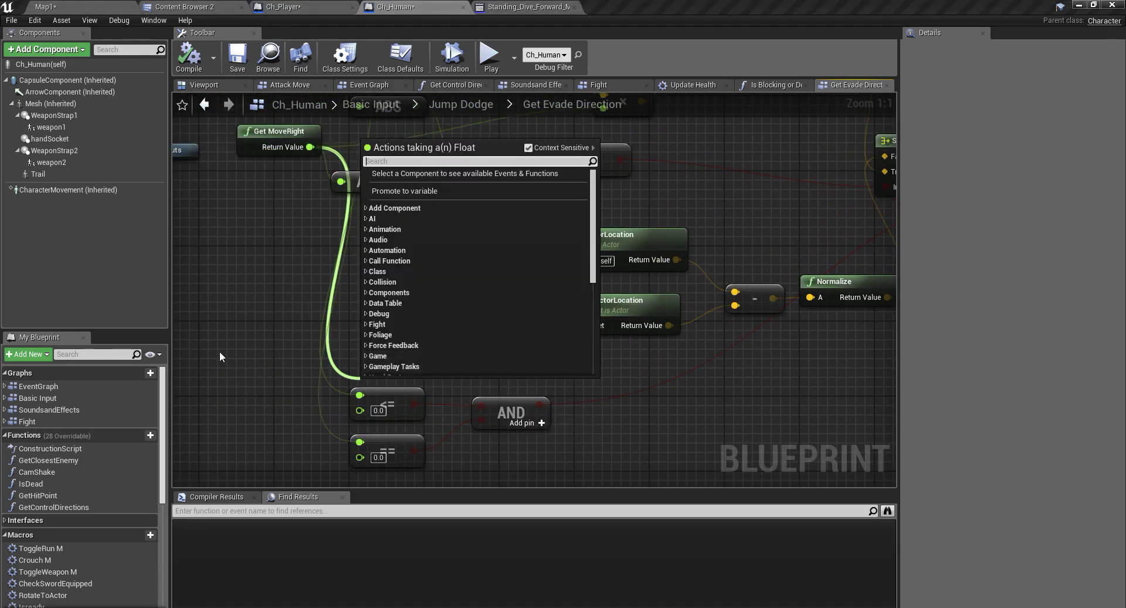
left_click(219, 350)
right_click_drag(396, 343, 414, 456)
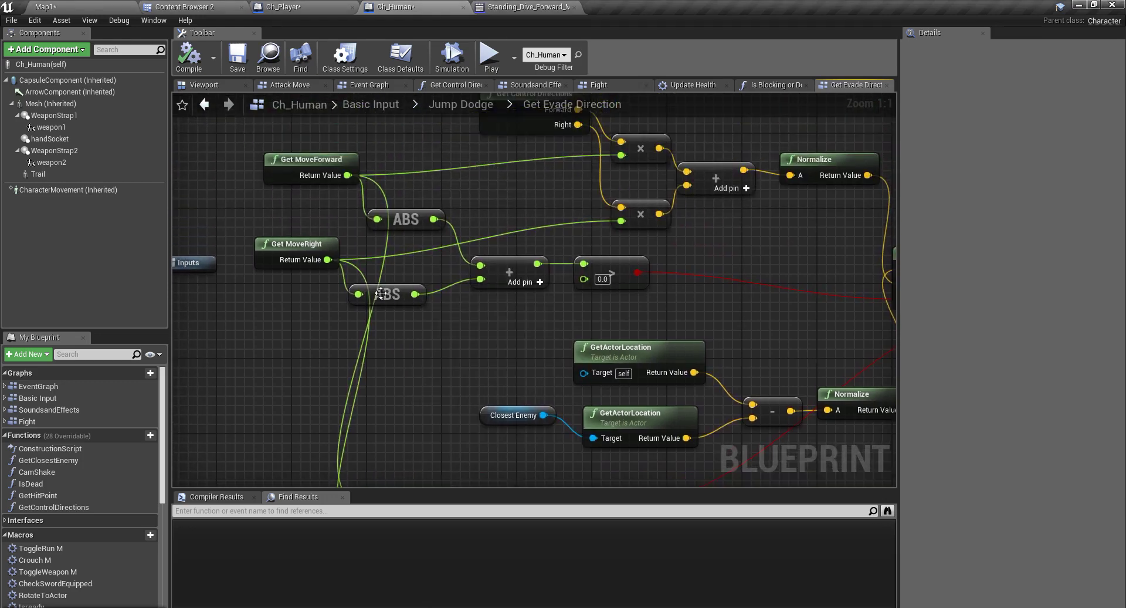
mouse_move(396, 384)
right_mouse_down()
mouse_move(400, 362)
mouse_move(389, 367)
right_mouse_up()
left_click_drag(338, 157, 359, 253)
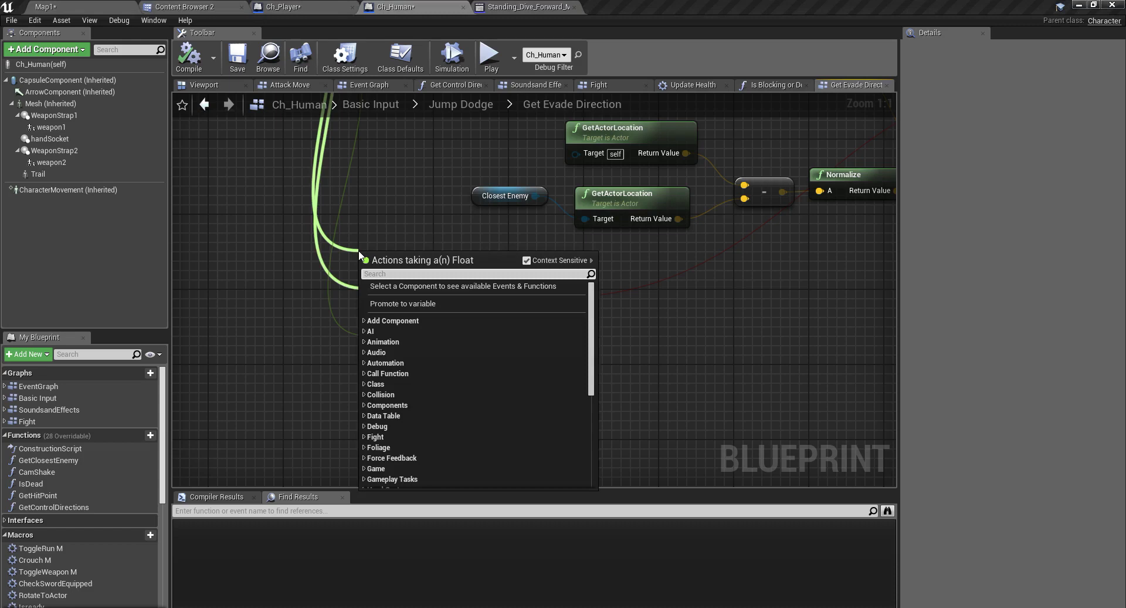
type("=")
key("Up")
key("Up")
key("Up")
key("Up")
key("Up")
key("Up")
key("Up")
key("Up")
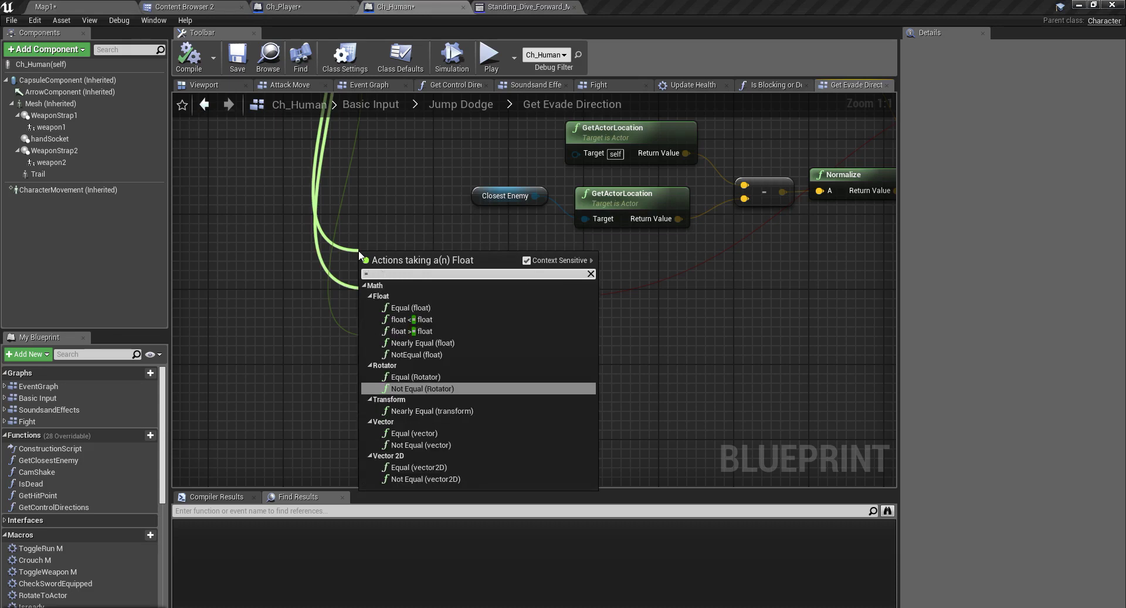
key("Return")
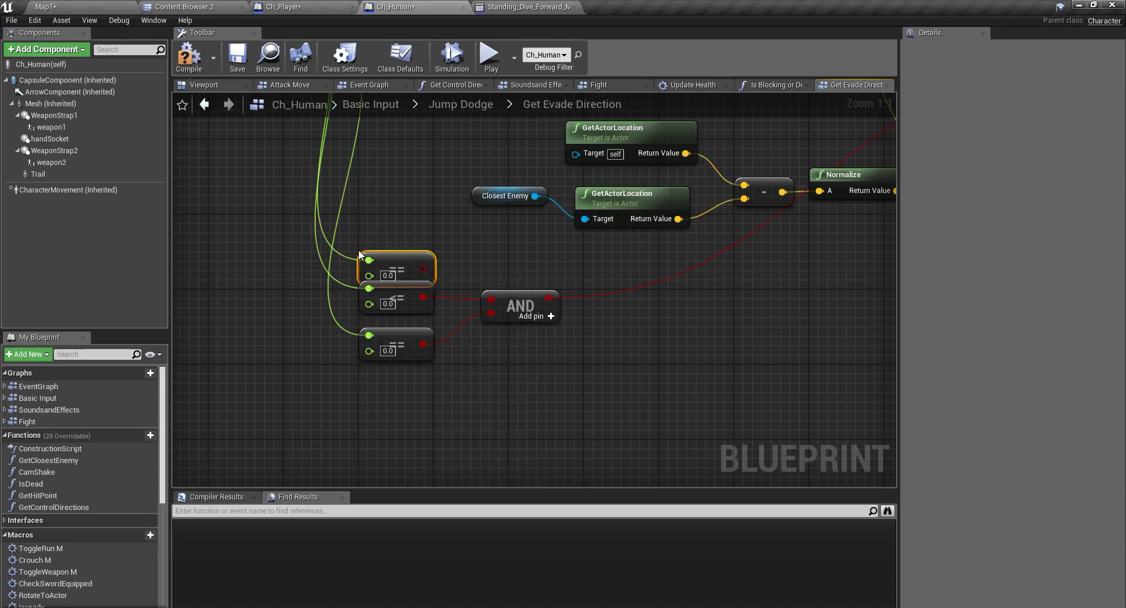
left_click_drag(433, 272, 491, 299)
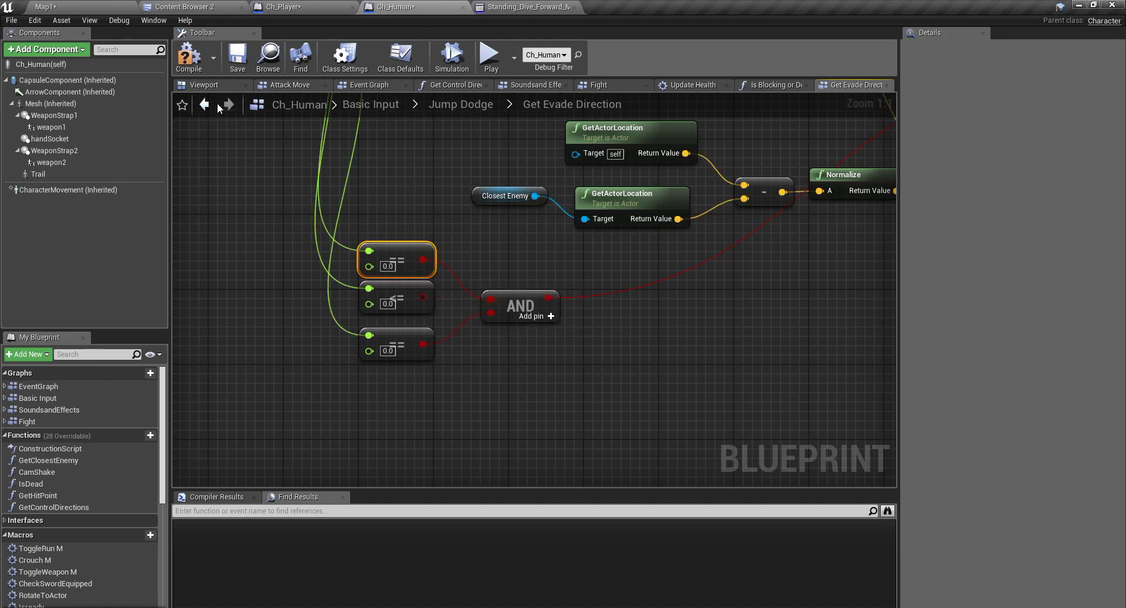
left_click(189, 54)
Play-test Map1 full screen, approaching the blue enemy and moving forward and backward to try the dodges with the changed Backward? condition
left_click(94, 6)
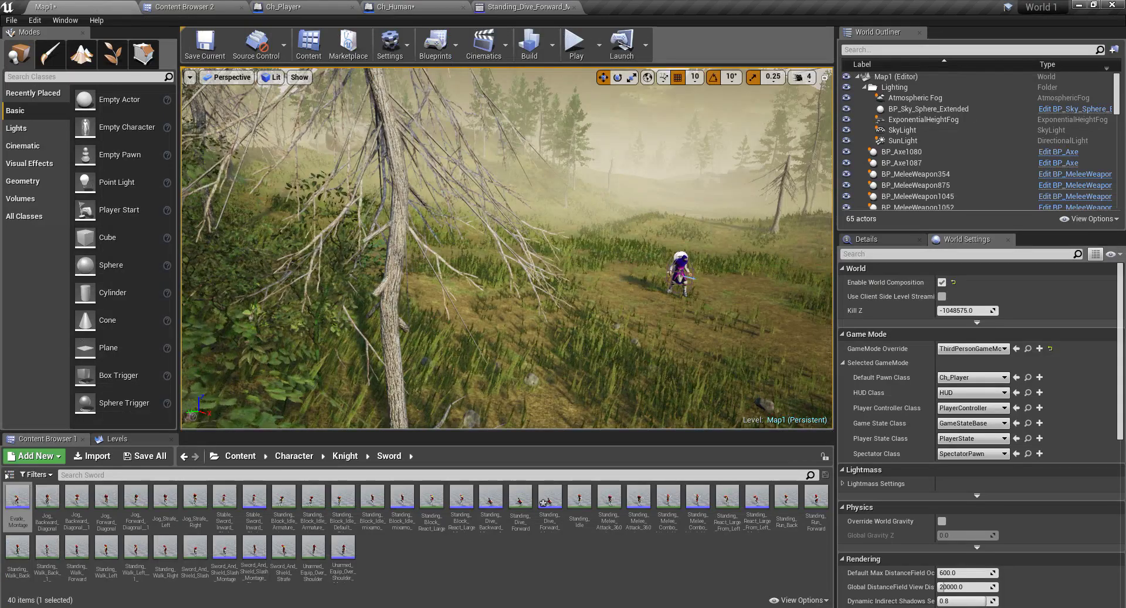
key("F11")
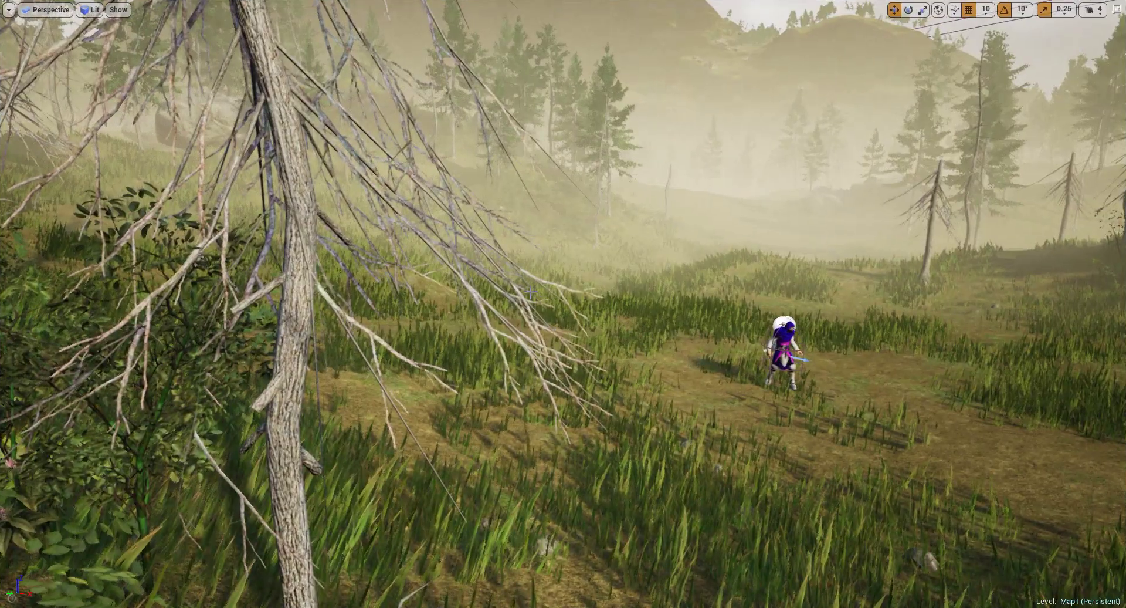
key("alt+p")
key("w")
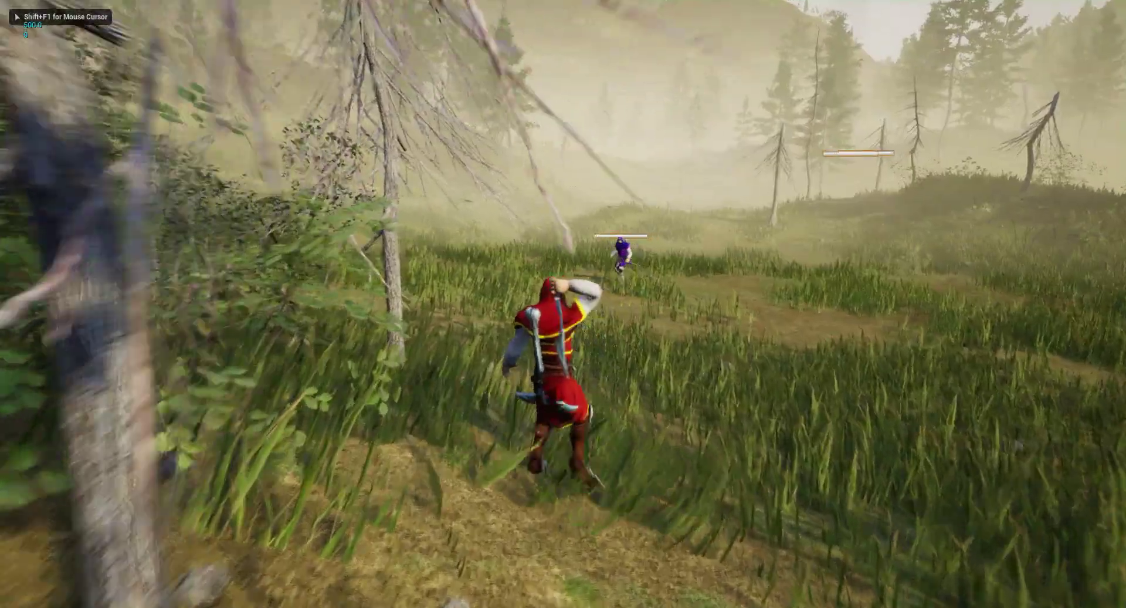
key("w")
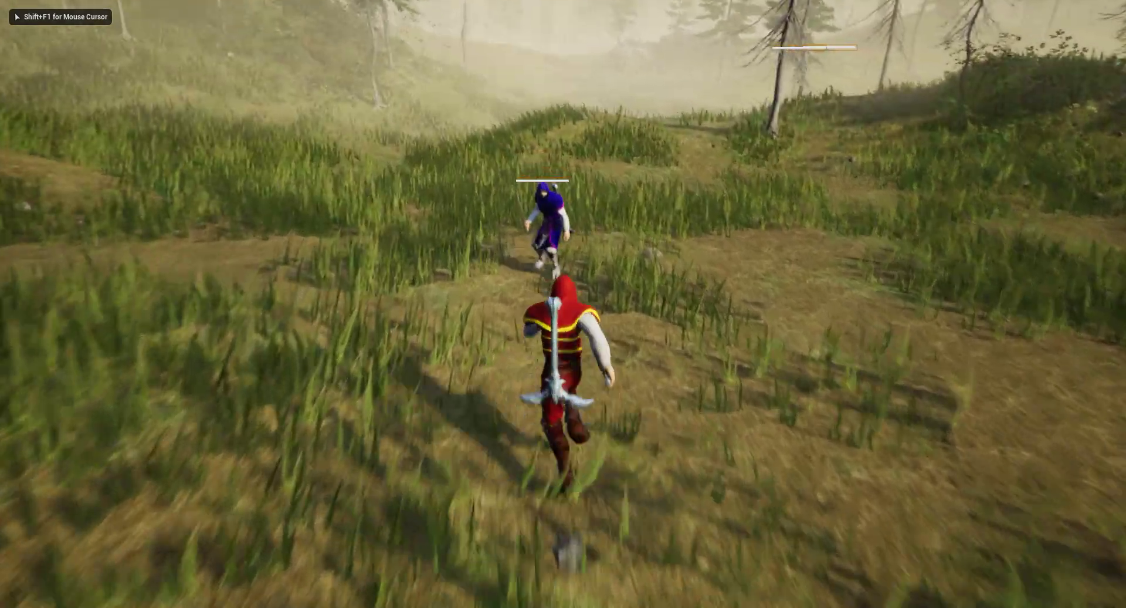
key("w")
key("s")
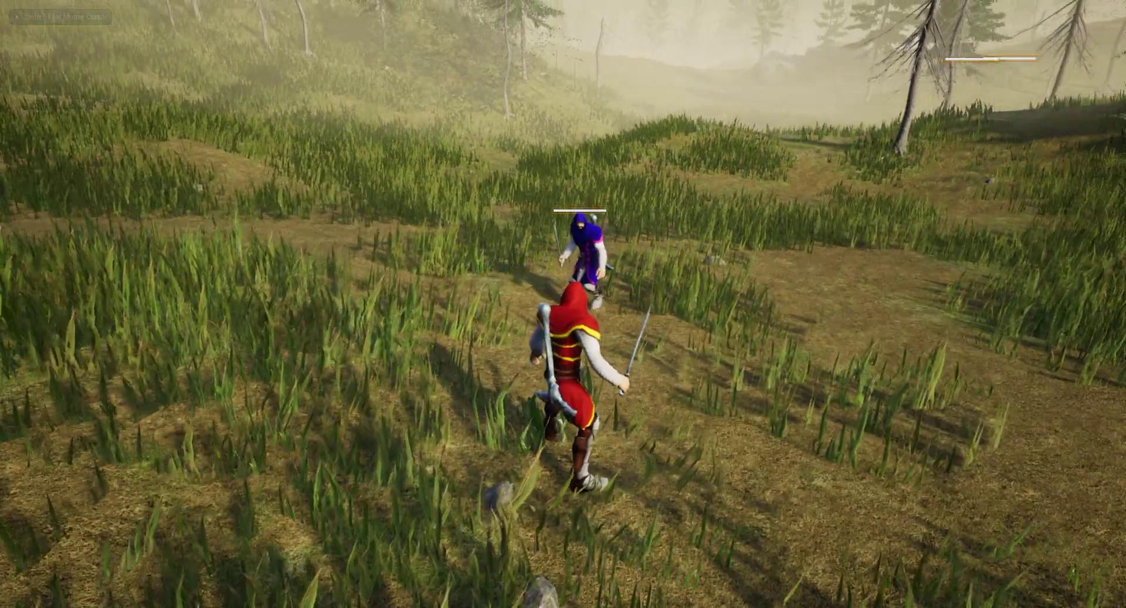
key("w")
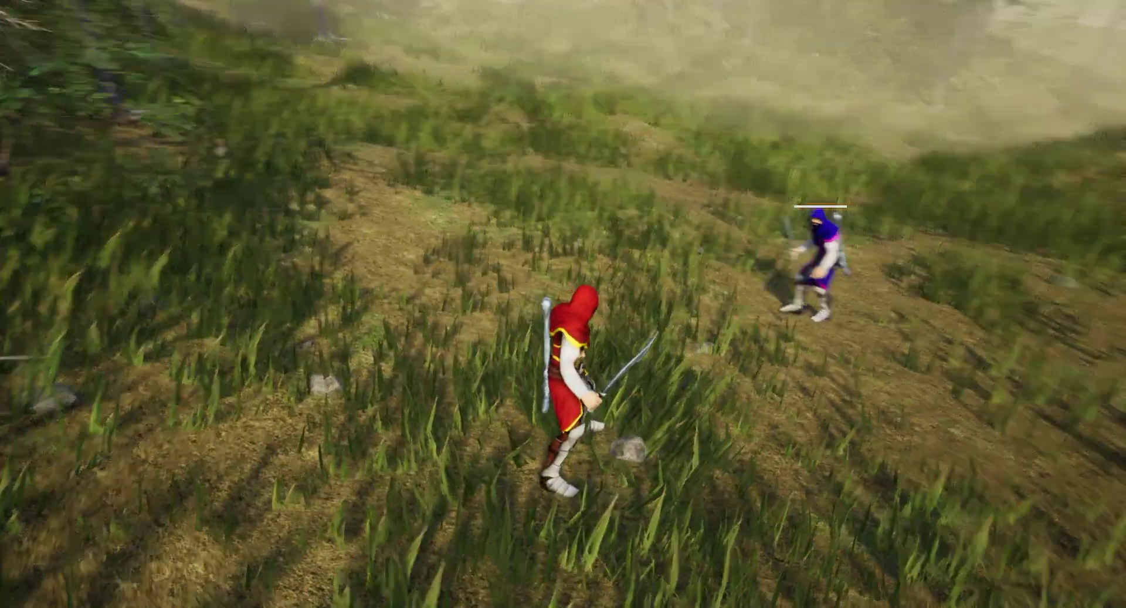
key("s")
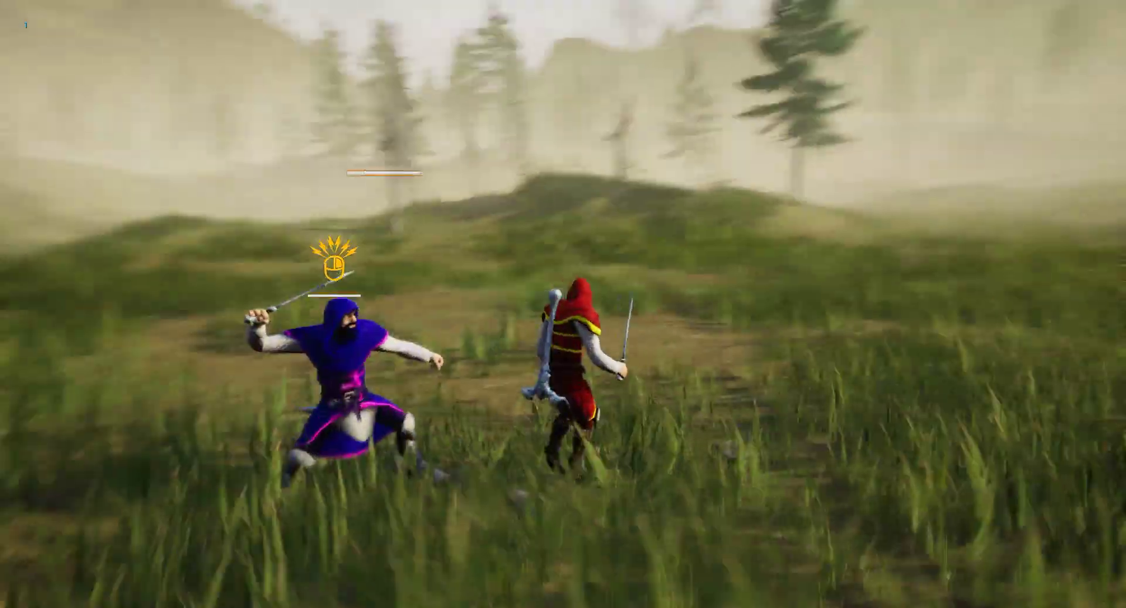
key("w")
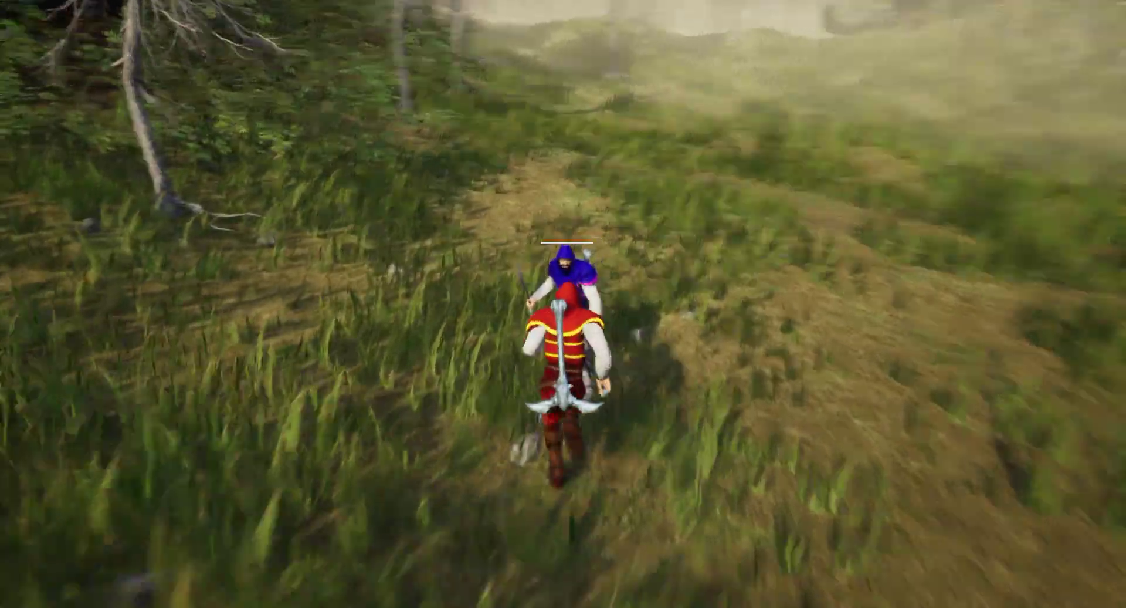
key("w")
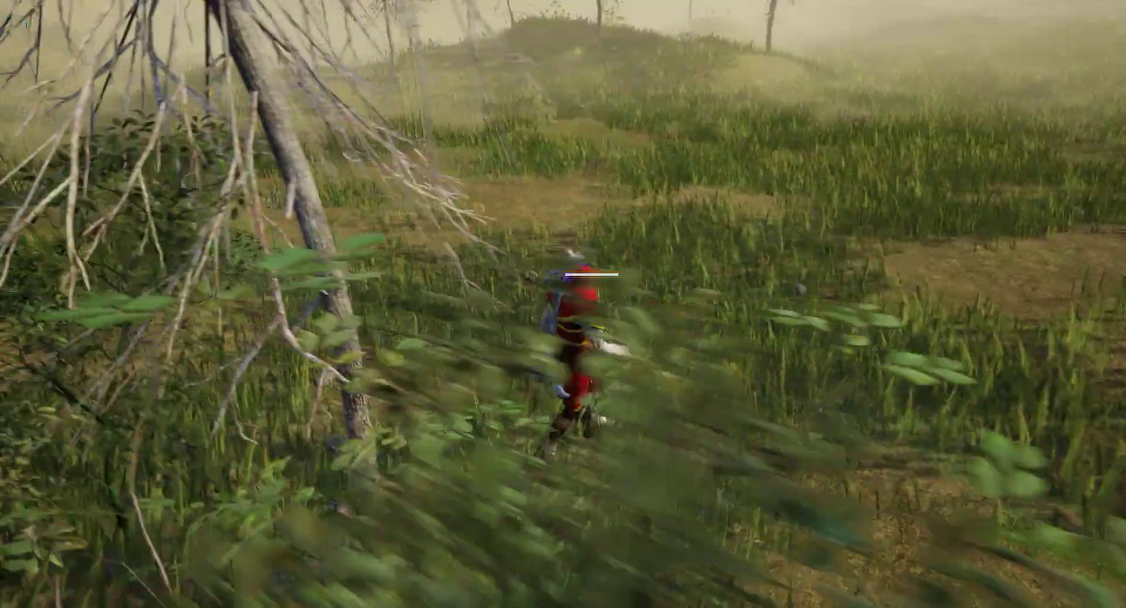
key("w")
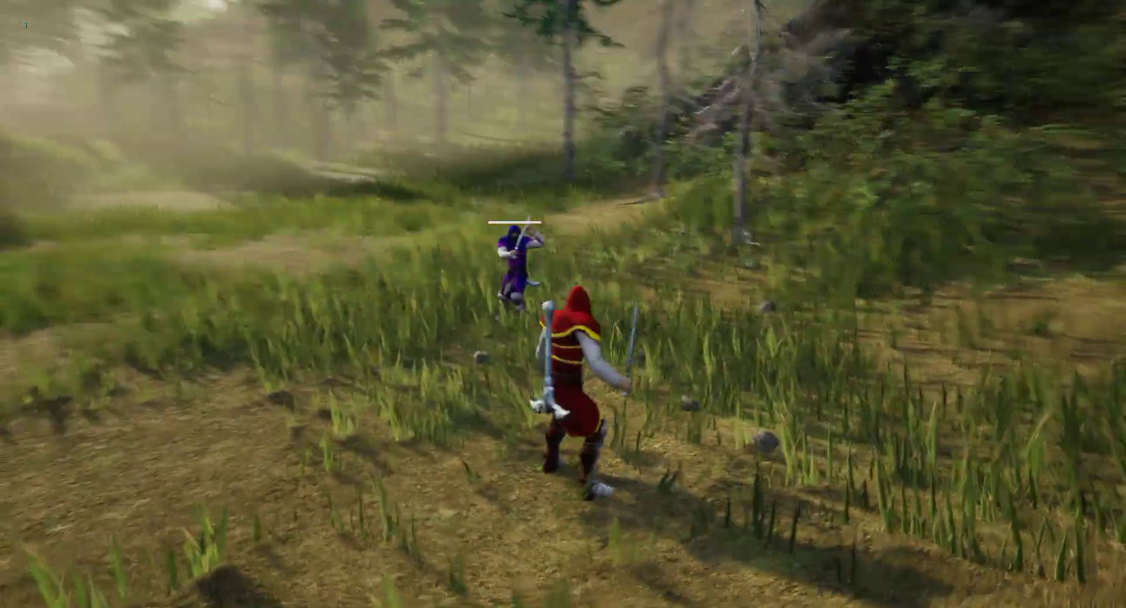
key("space")
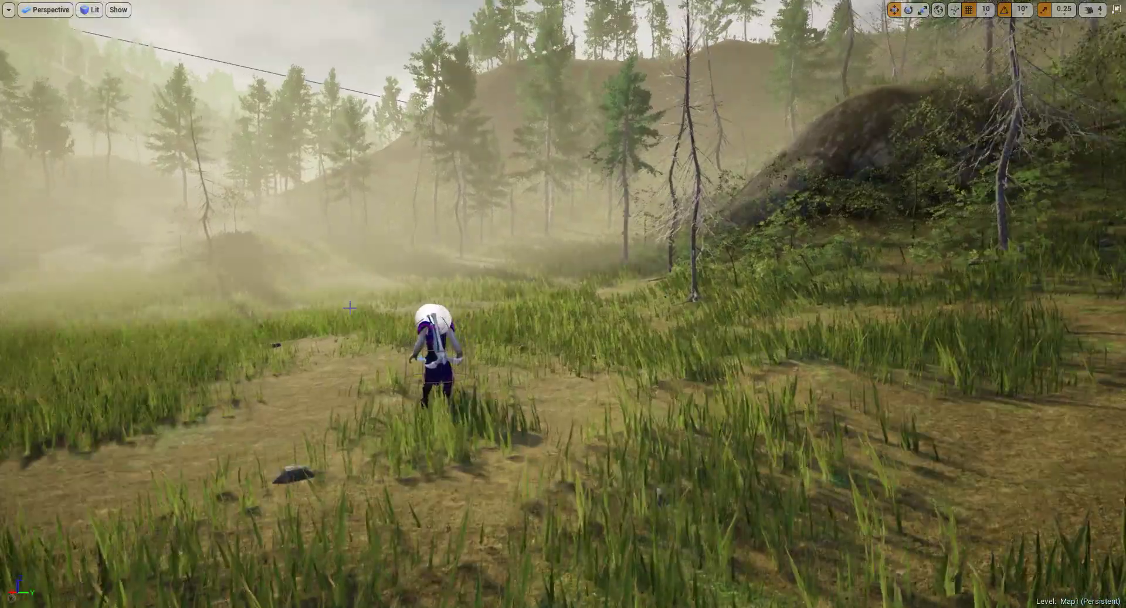
mouse_move(350, 307)
right_mouse_down()
mouse_move(332, 308)
mouse_move(391, 342)
mouse_move(352, 316)
right_mouse_up()
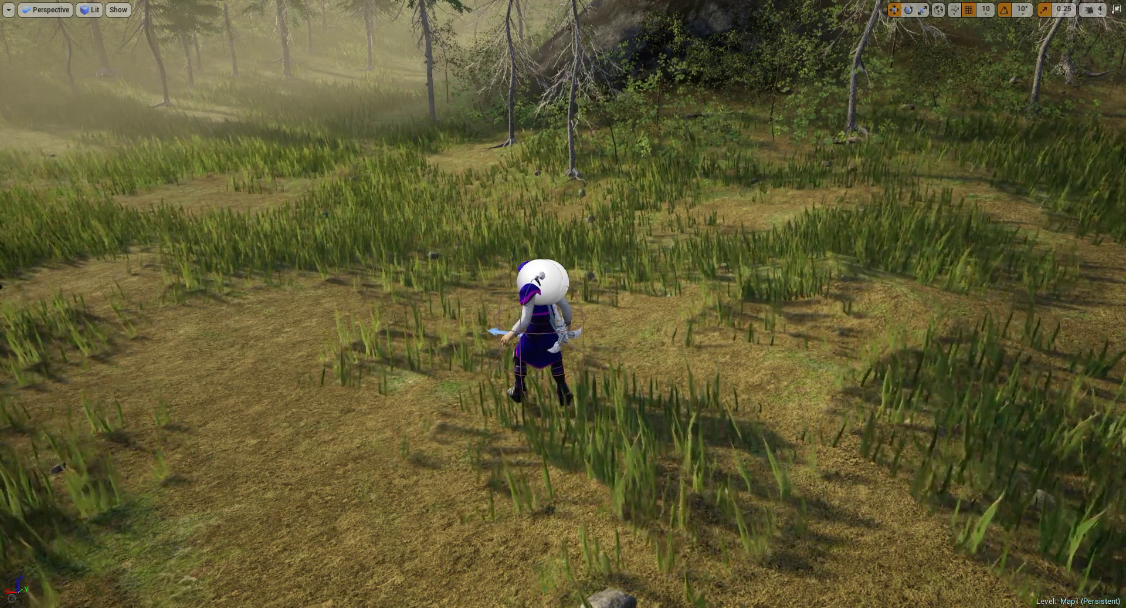
key("a")
right_click_drag(604, 335, 574, 332)
key("e")
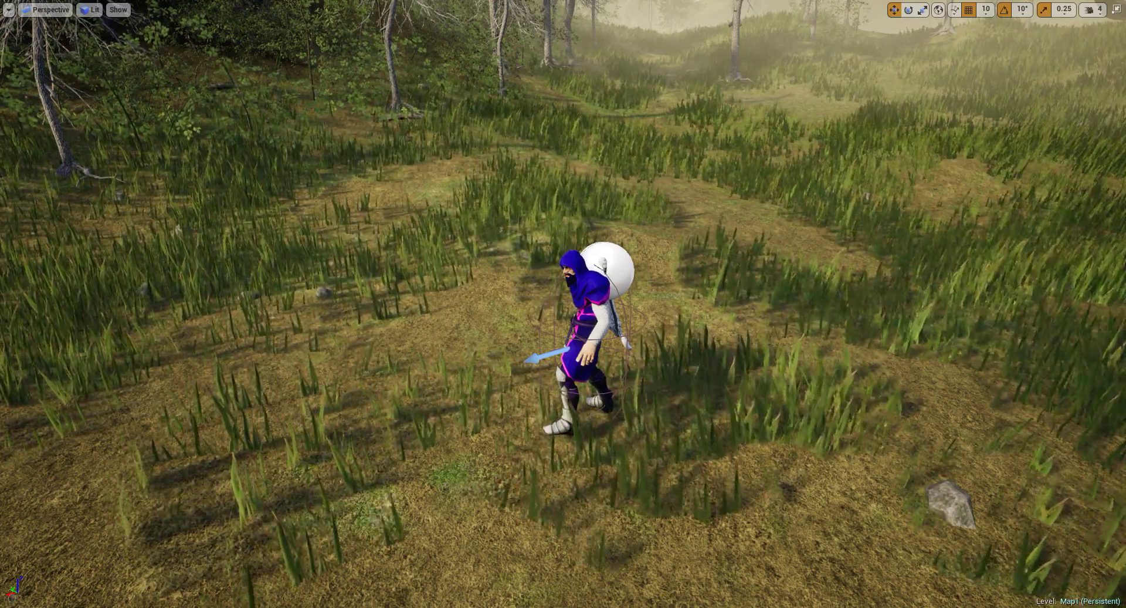
mouse_move(526, 375)
right_mouse_down()
mouse_move(569, 380)
mouse_move(522, 375)
right_mouse_up()
key("a")
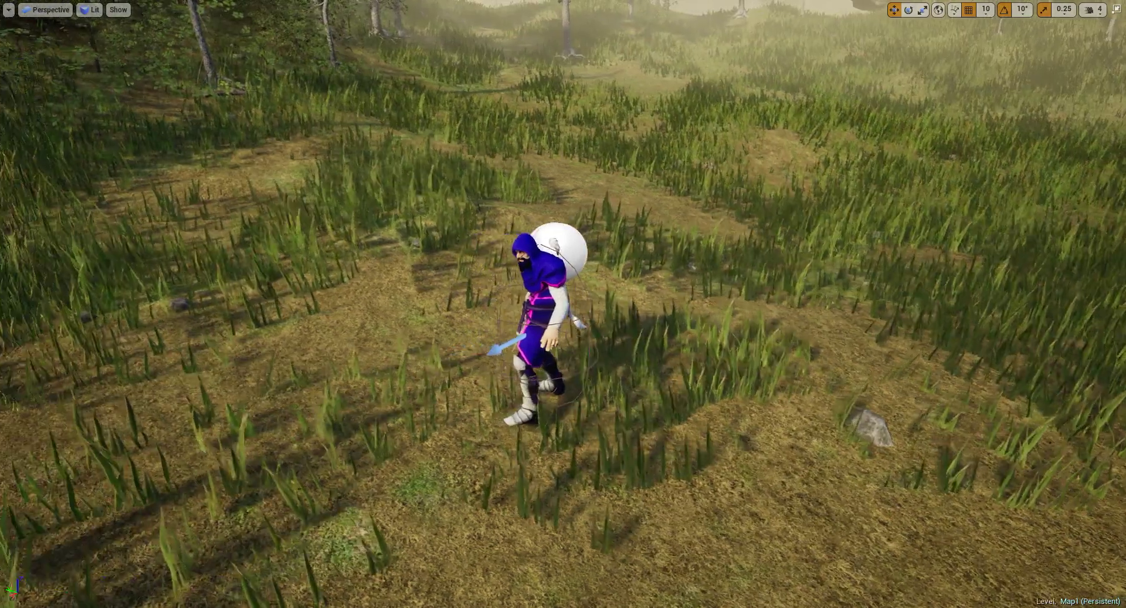